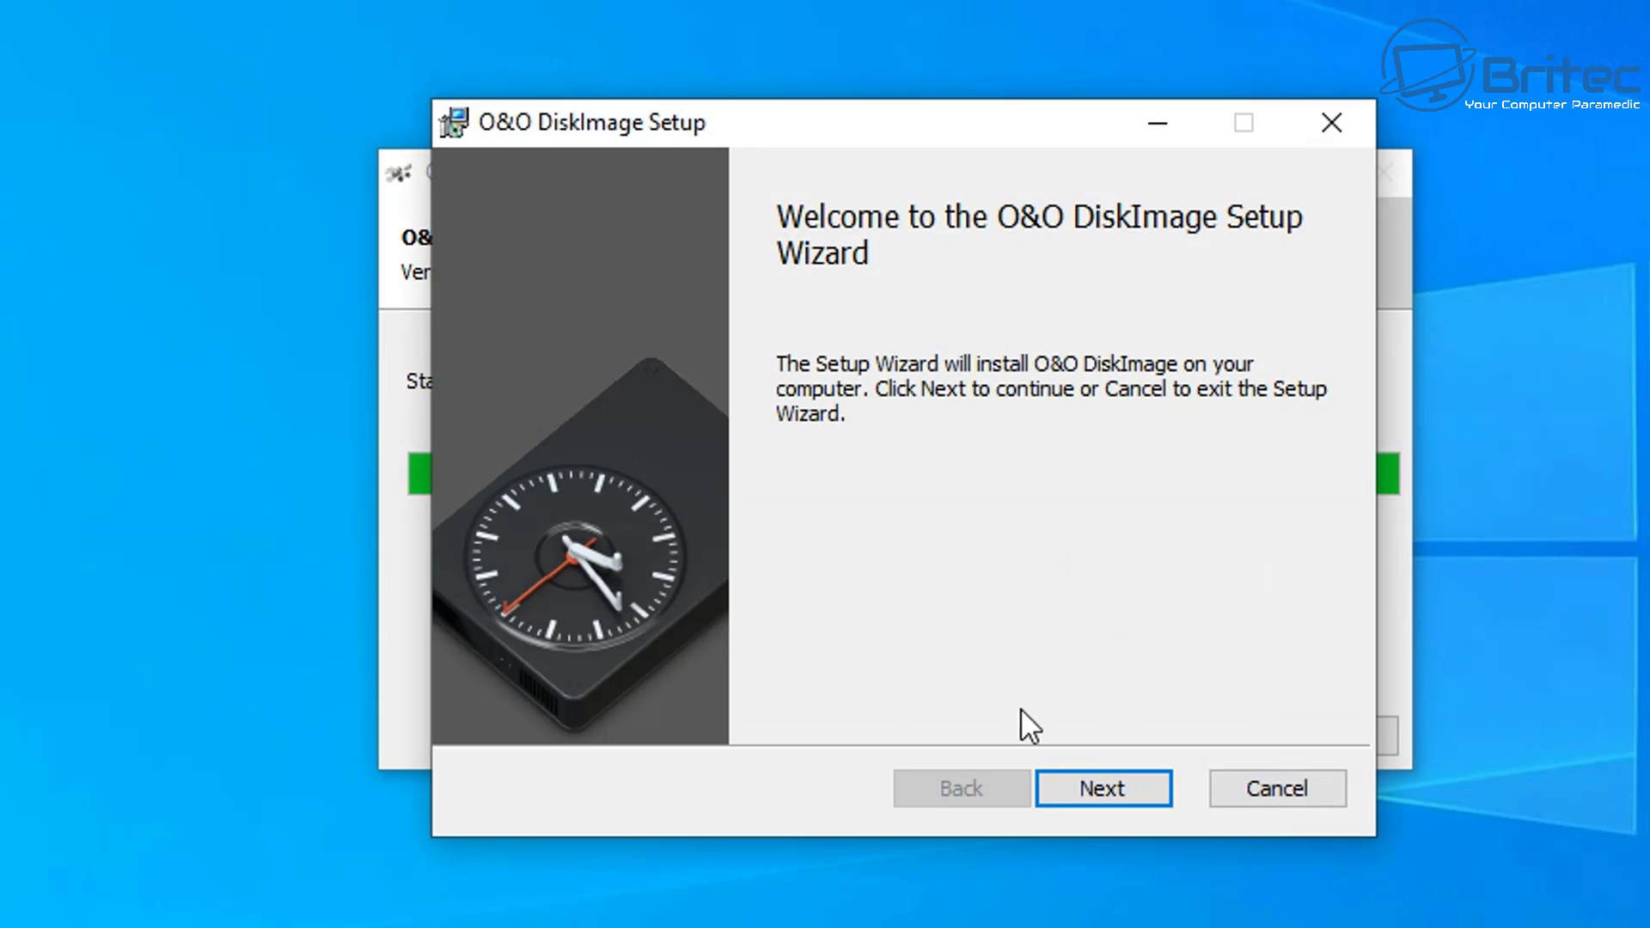
Step: Accept the license agreement, install O&O DiskImage with the Complete setup type, and restart the system
click(1121, 784)
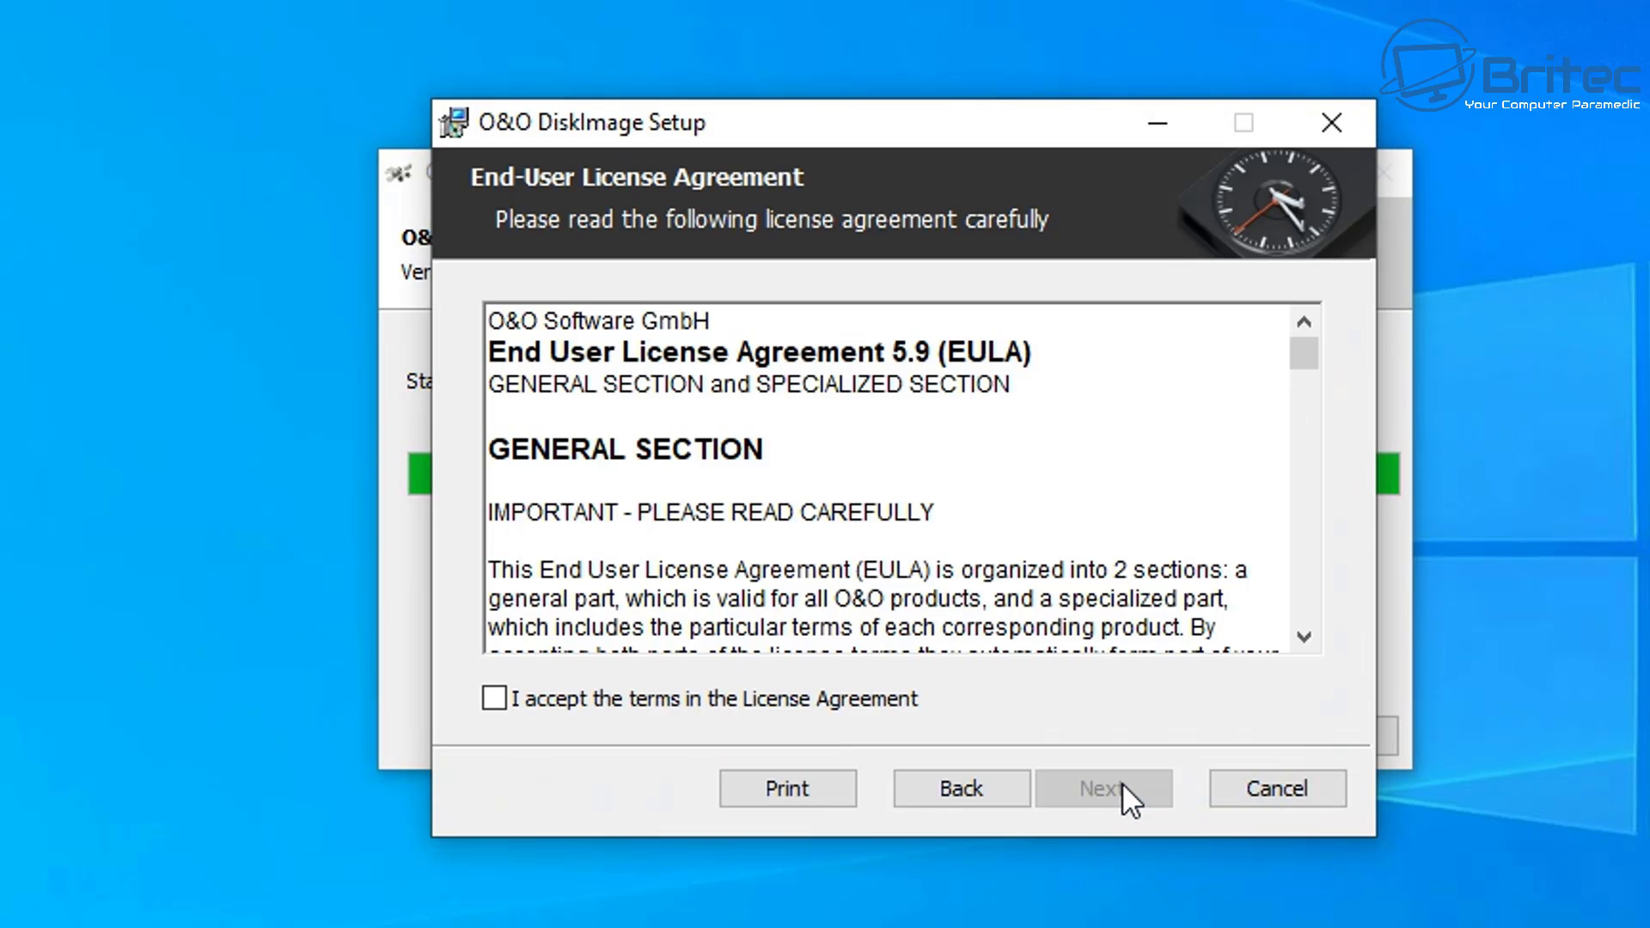
click(750, 694)
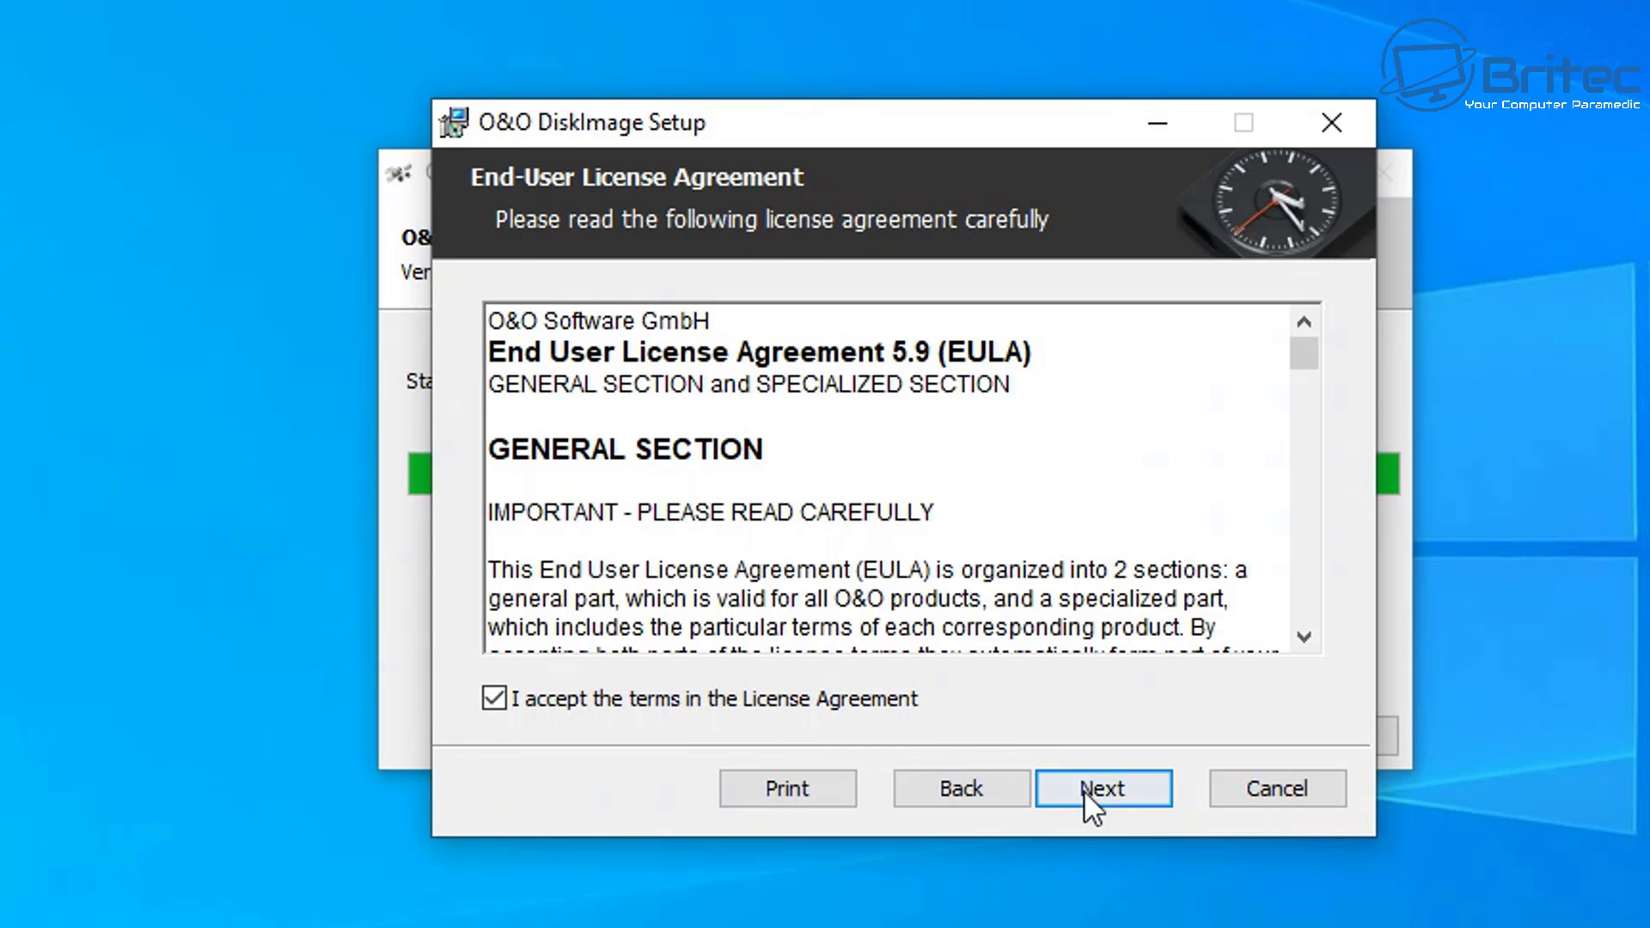
click(1117, 782)
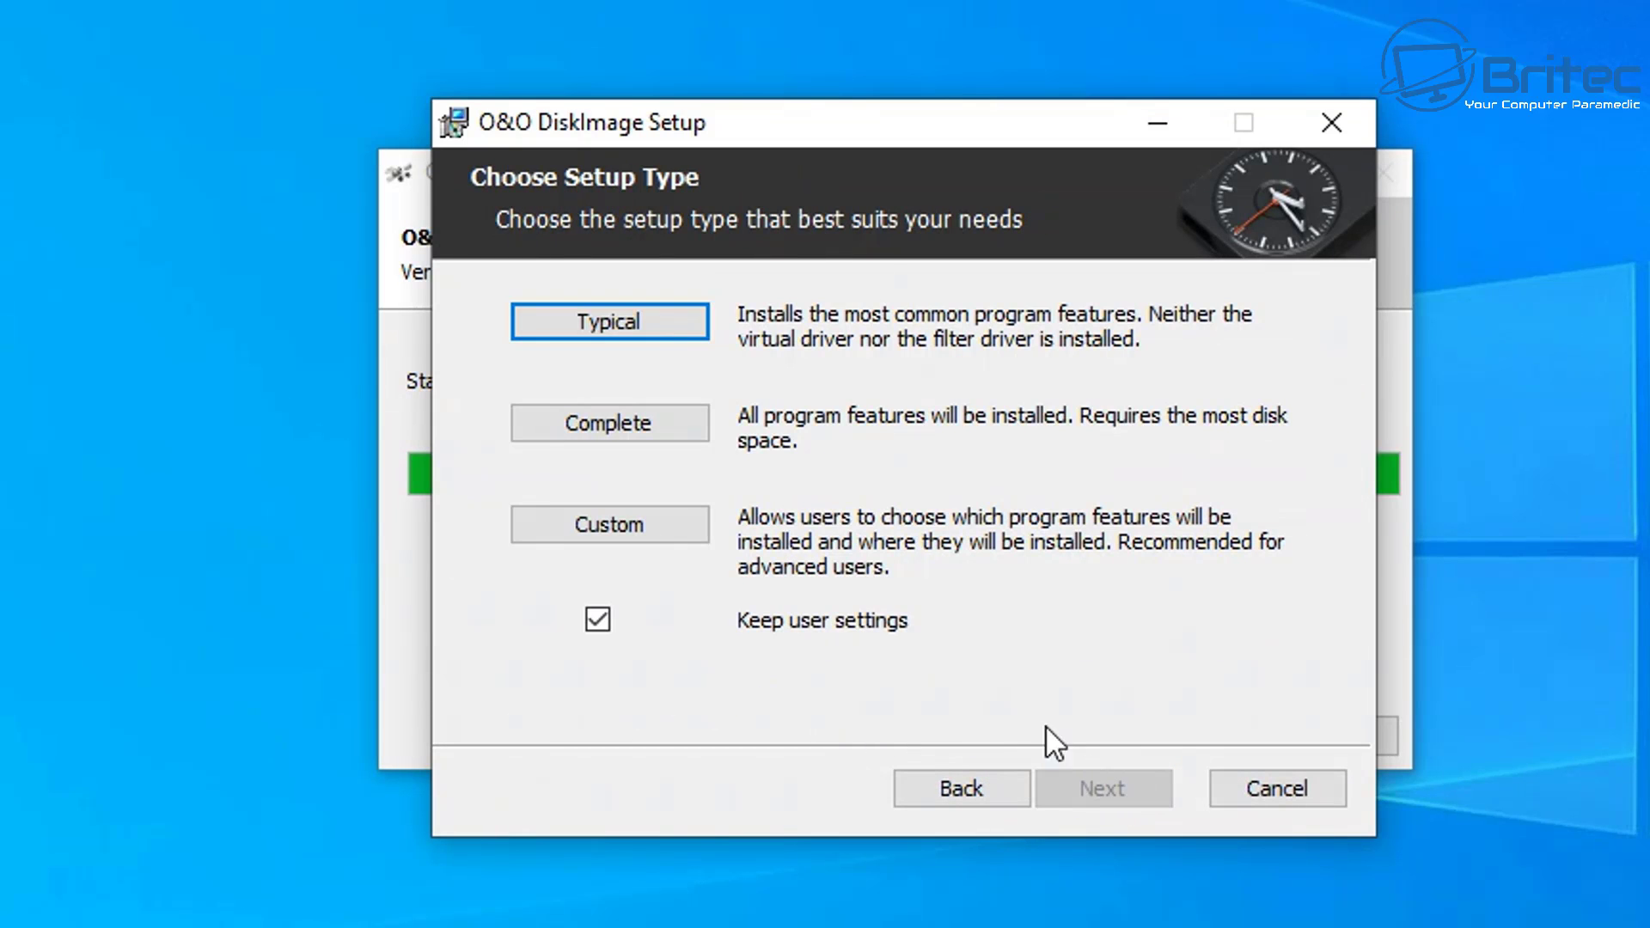
click(659, 420)
click(1078, 784)
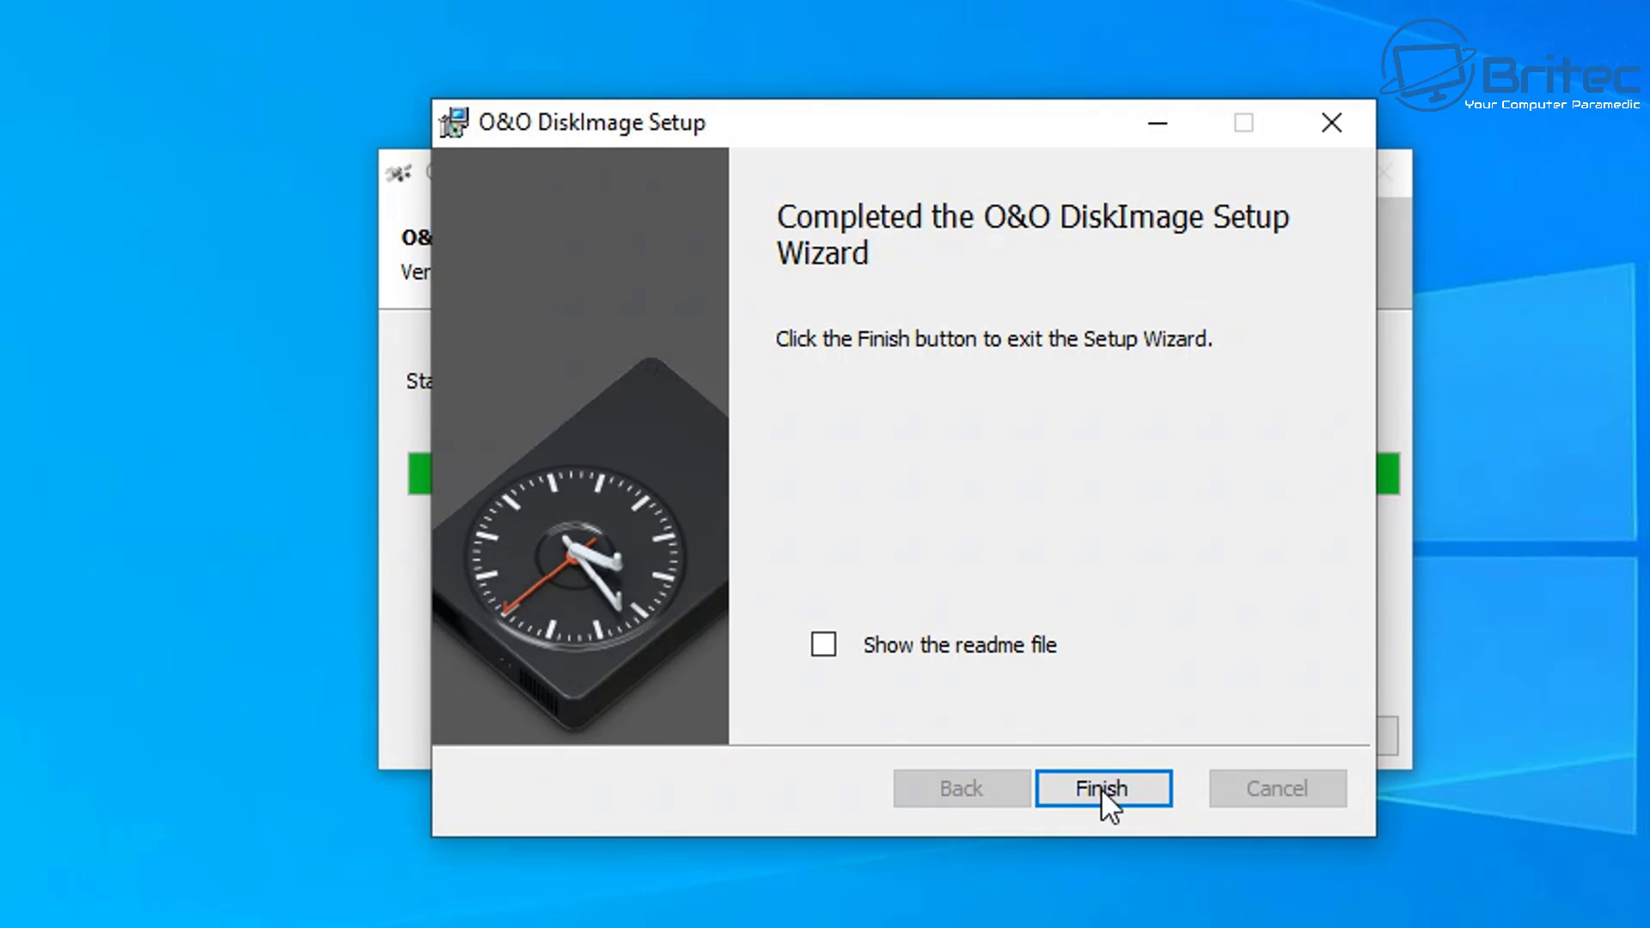
click(1101, 789)
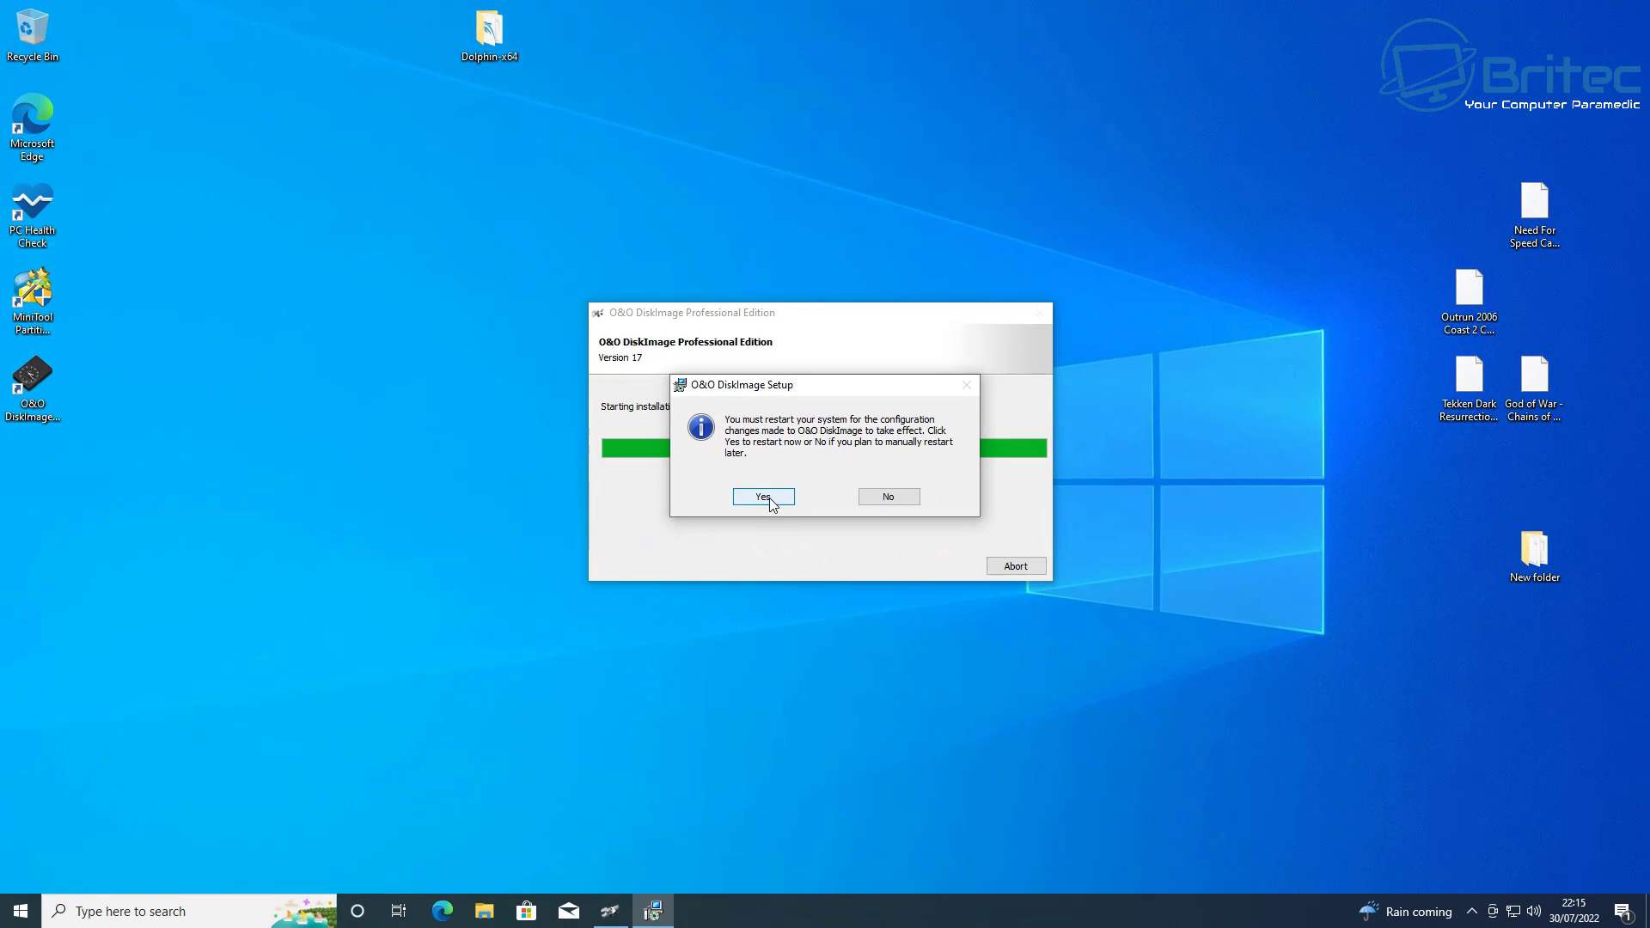
click(767, 569)
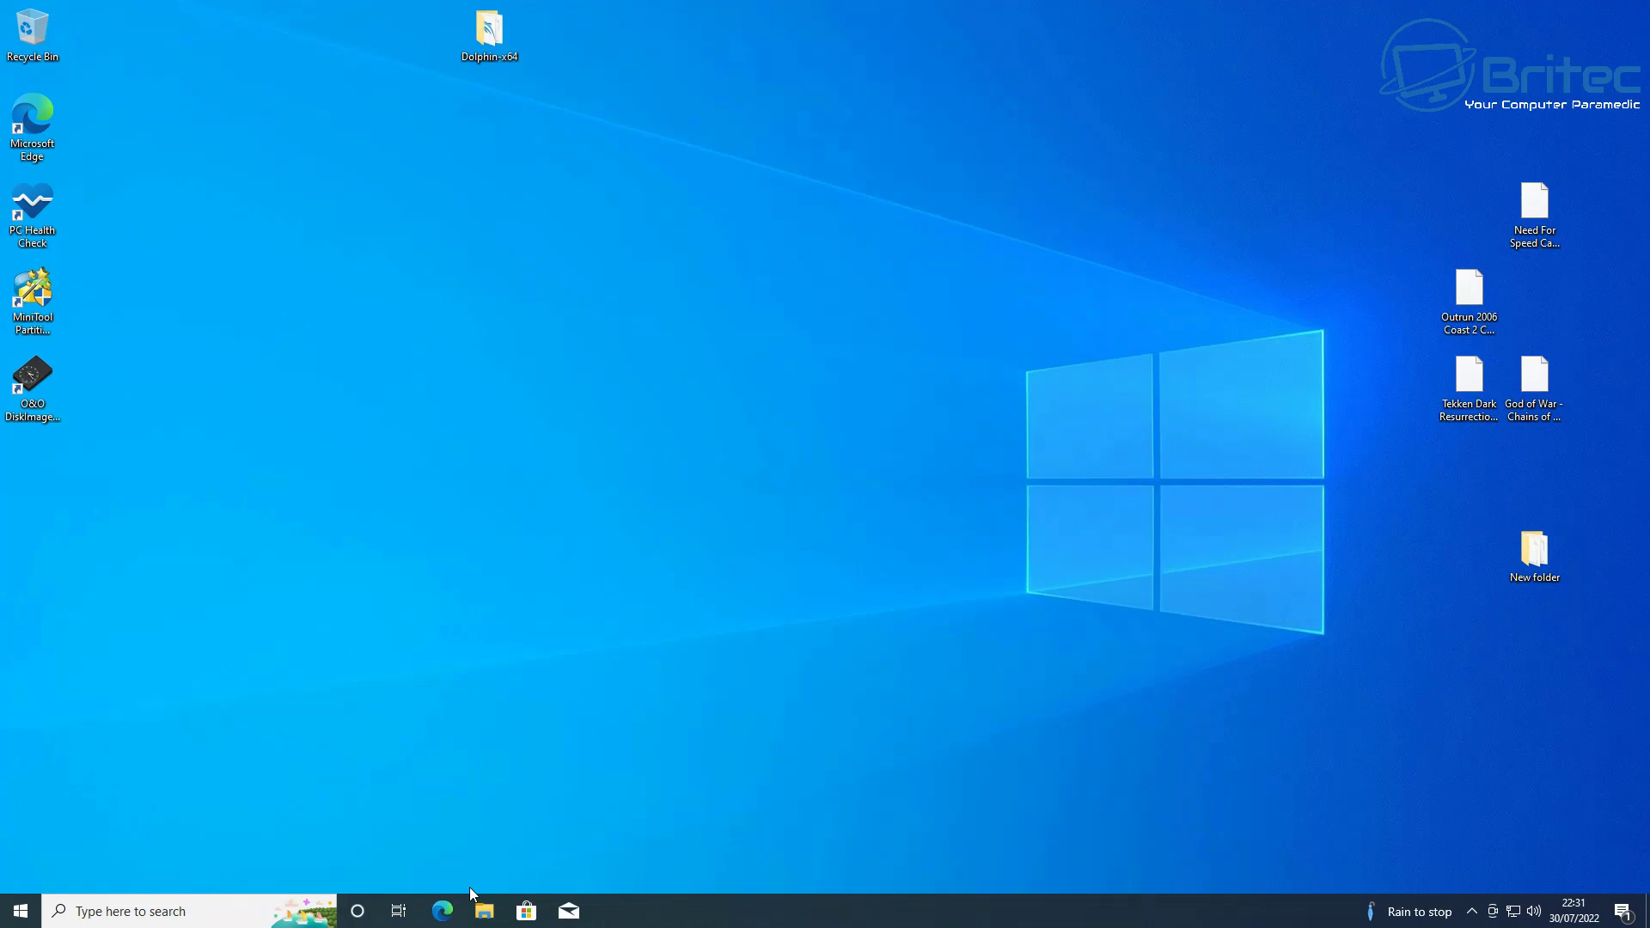
Step: Open File Explorer, and launch O&O DiskImage as the unregistered trial version without subscribing to the newsletter
click(485, 912)
double_click(46, 385)
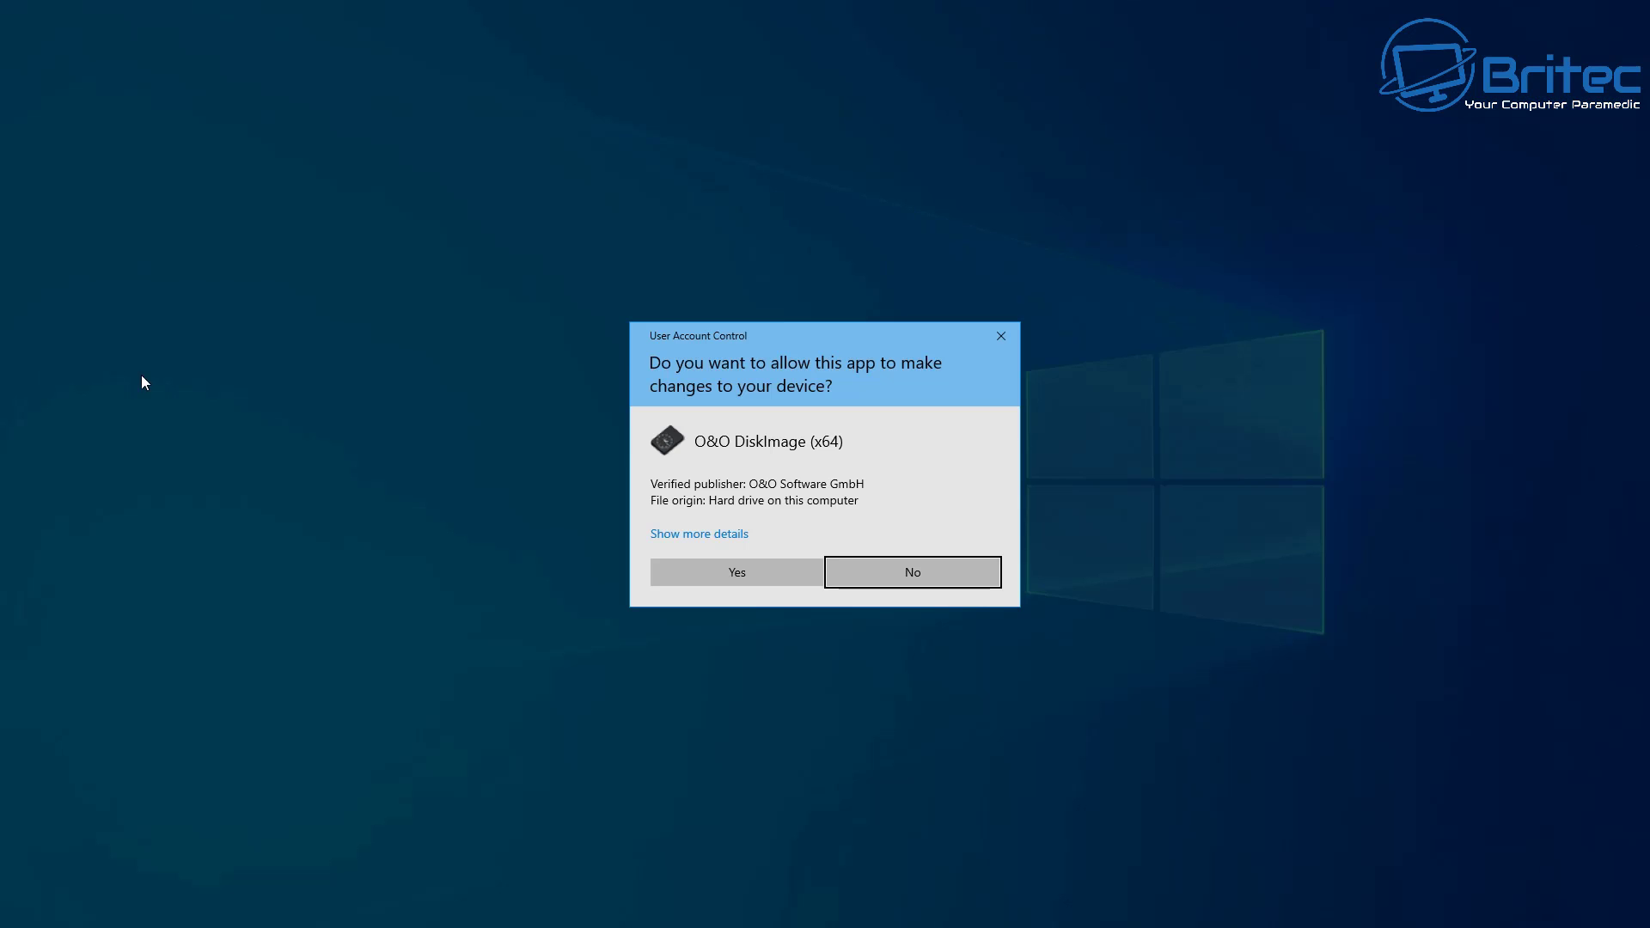
click(746, 567)
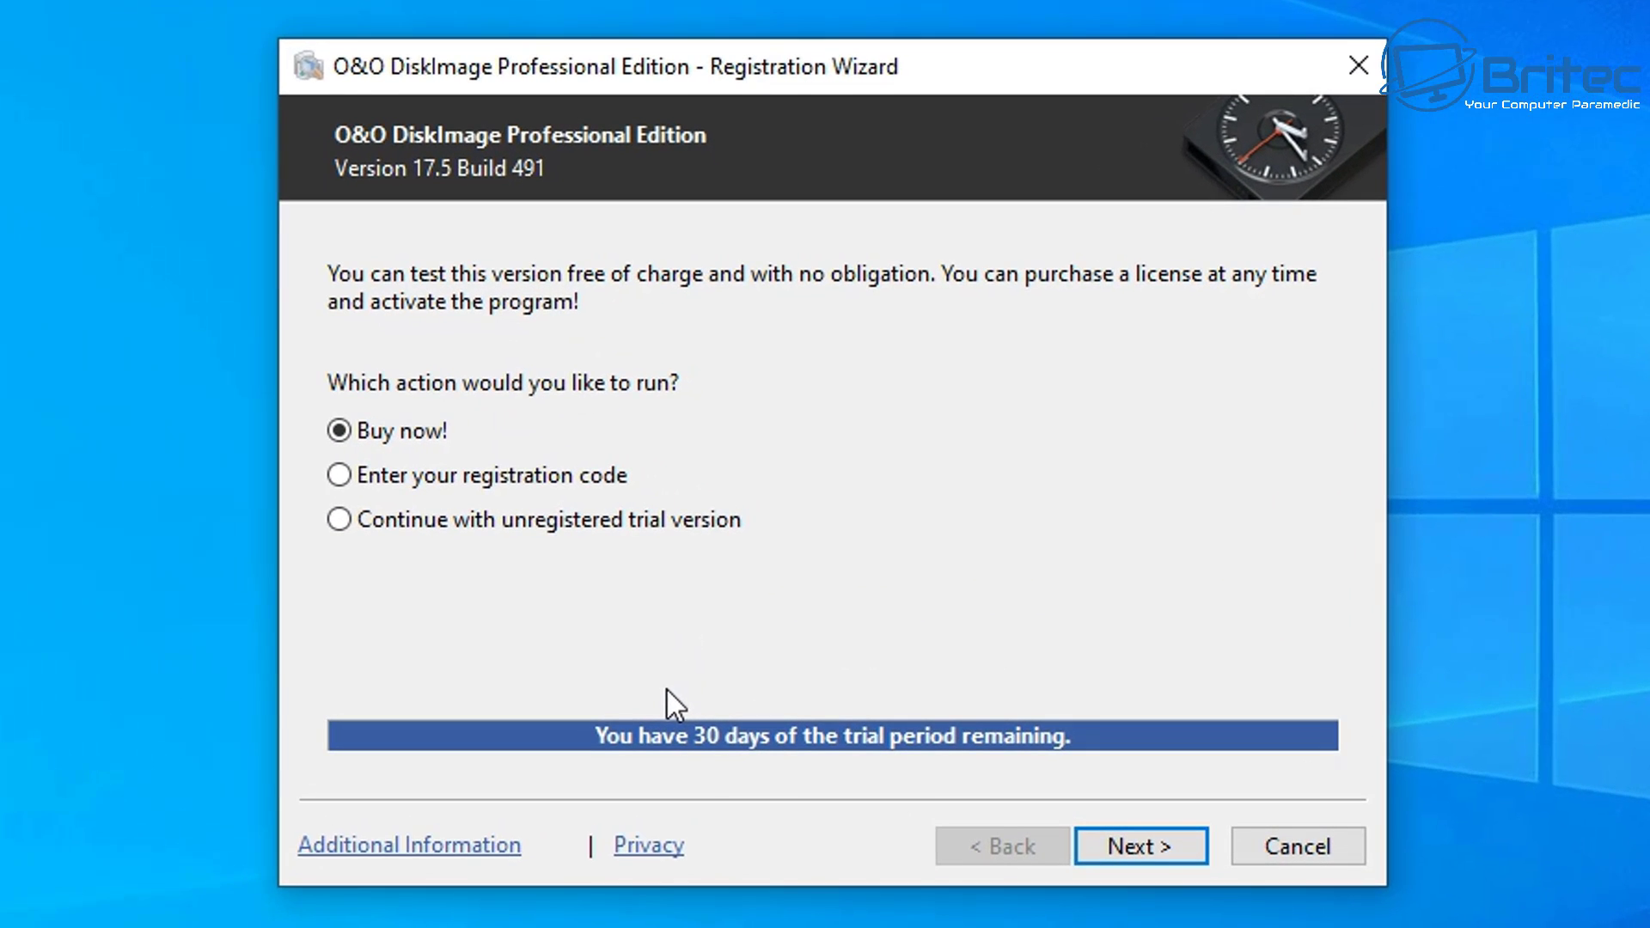
click(380, 519)
click(1154, 844)
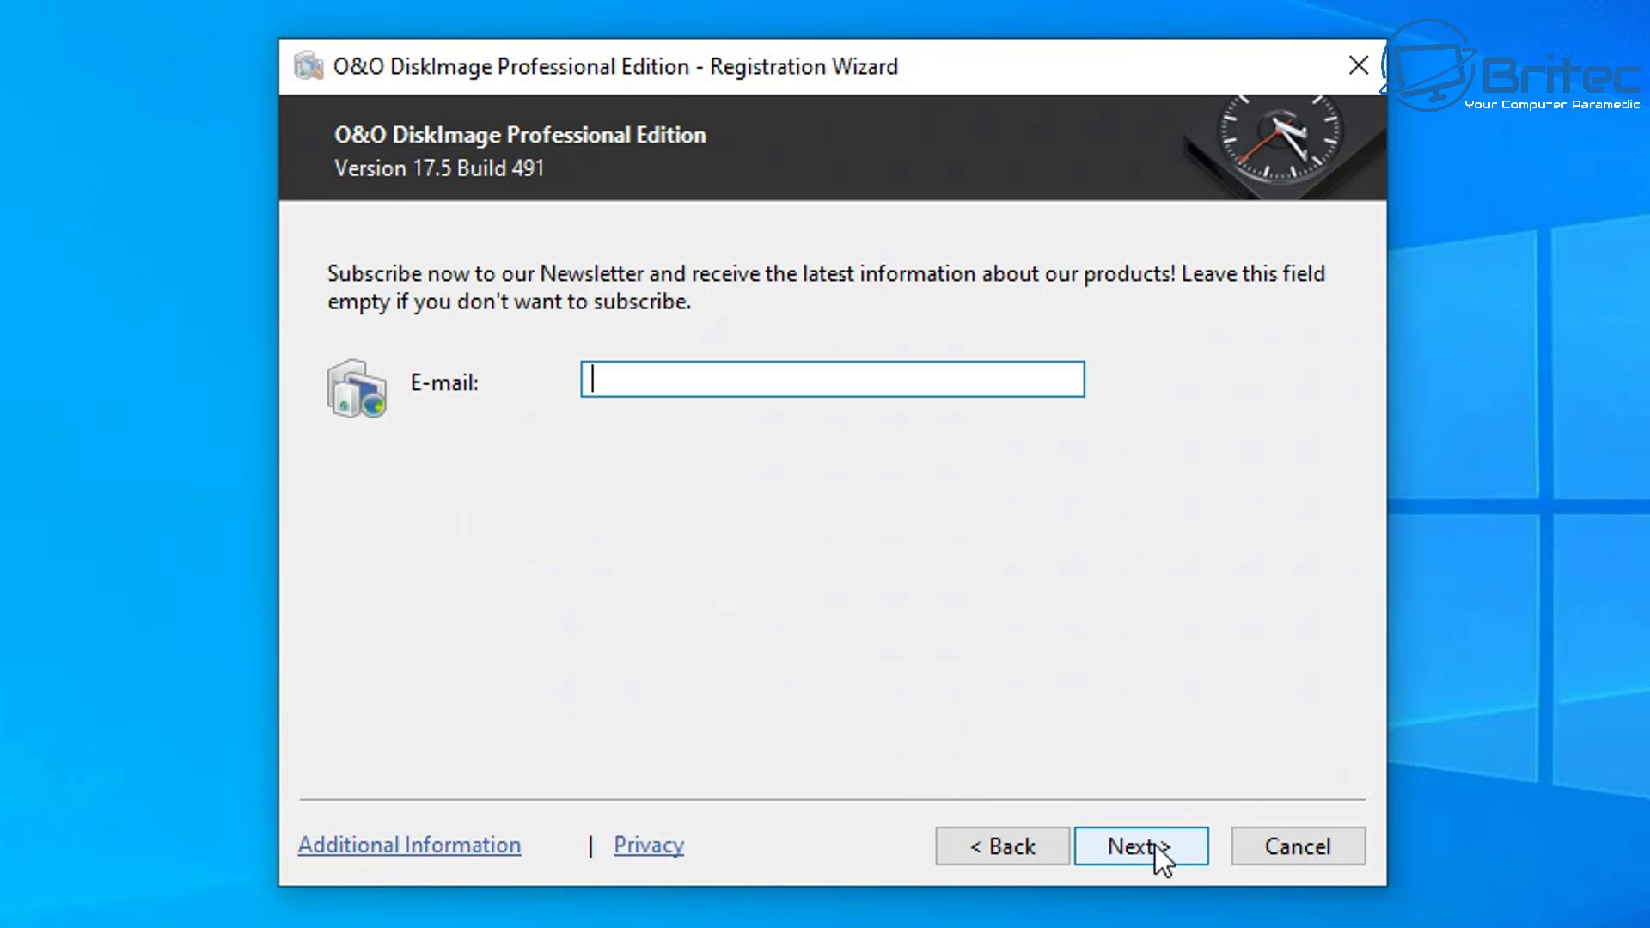
click(1154, 844)
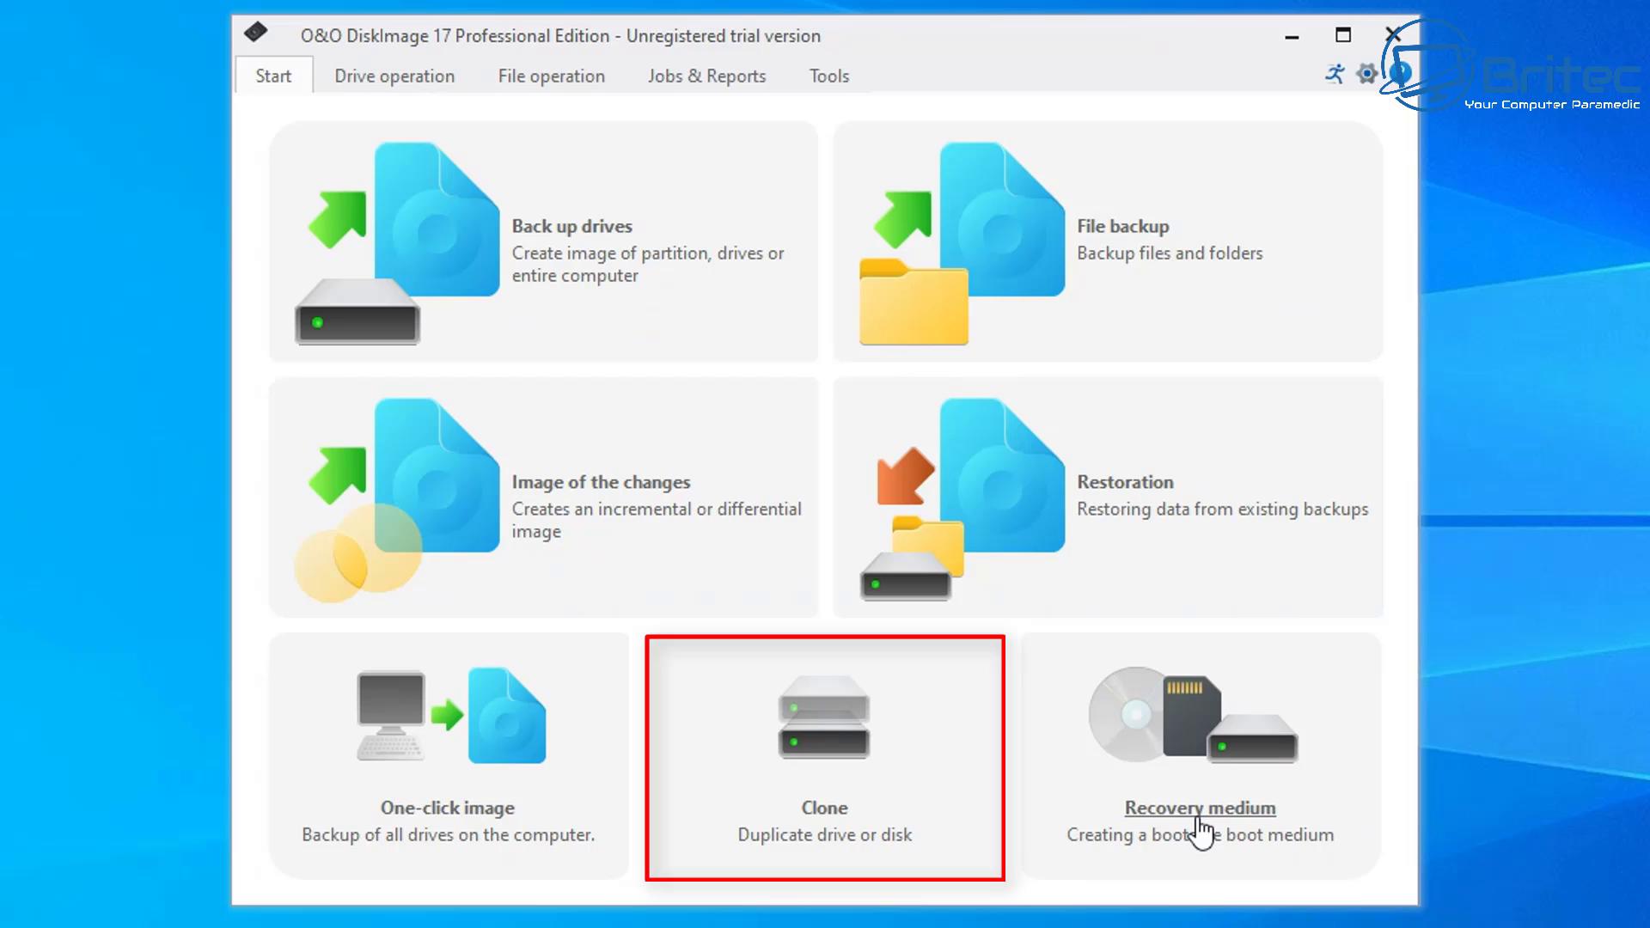
Step: Set up a drive clone with all of Disk 0 (Basic) as the source and Disk 2 (GPT) as the target
click(856, 816)
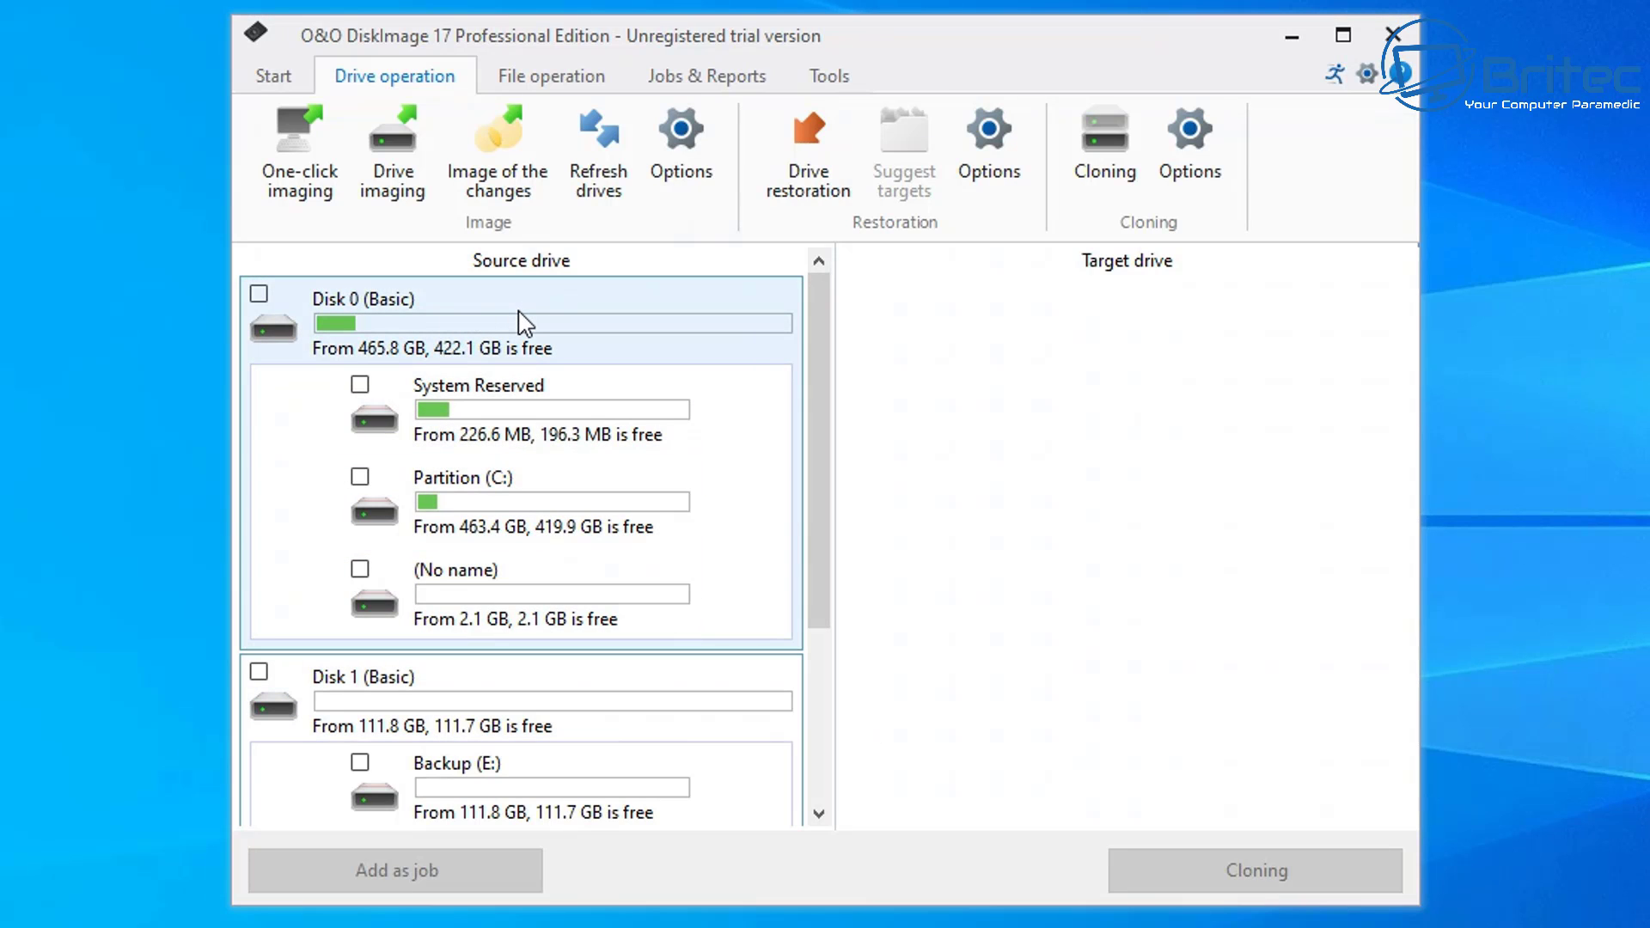
click(260, 295)
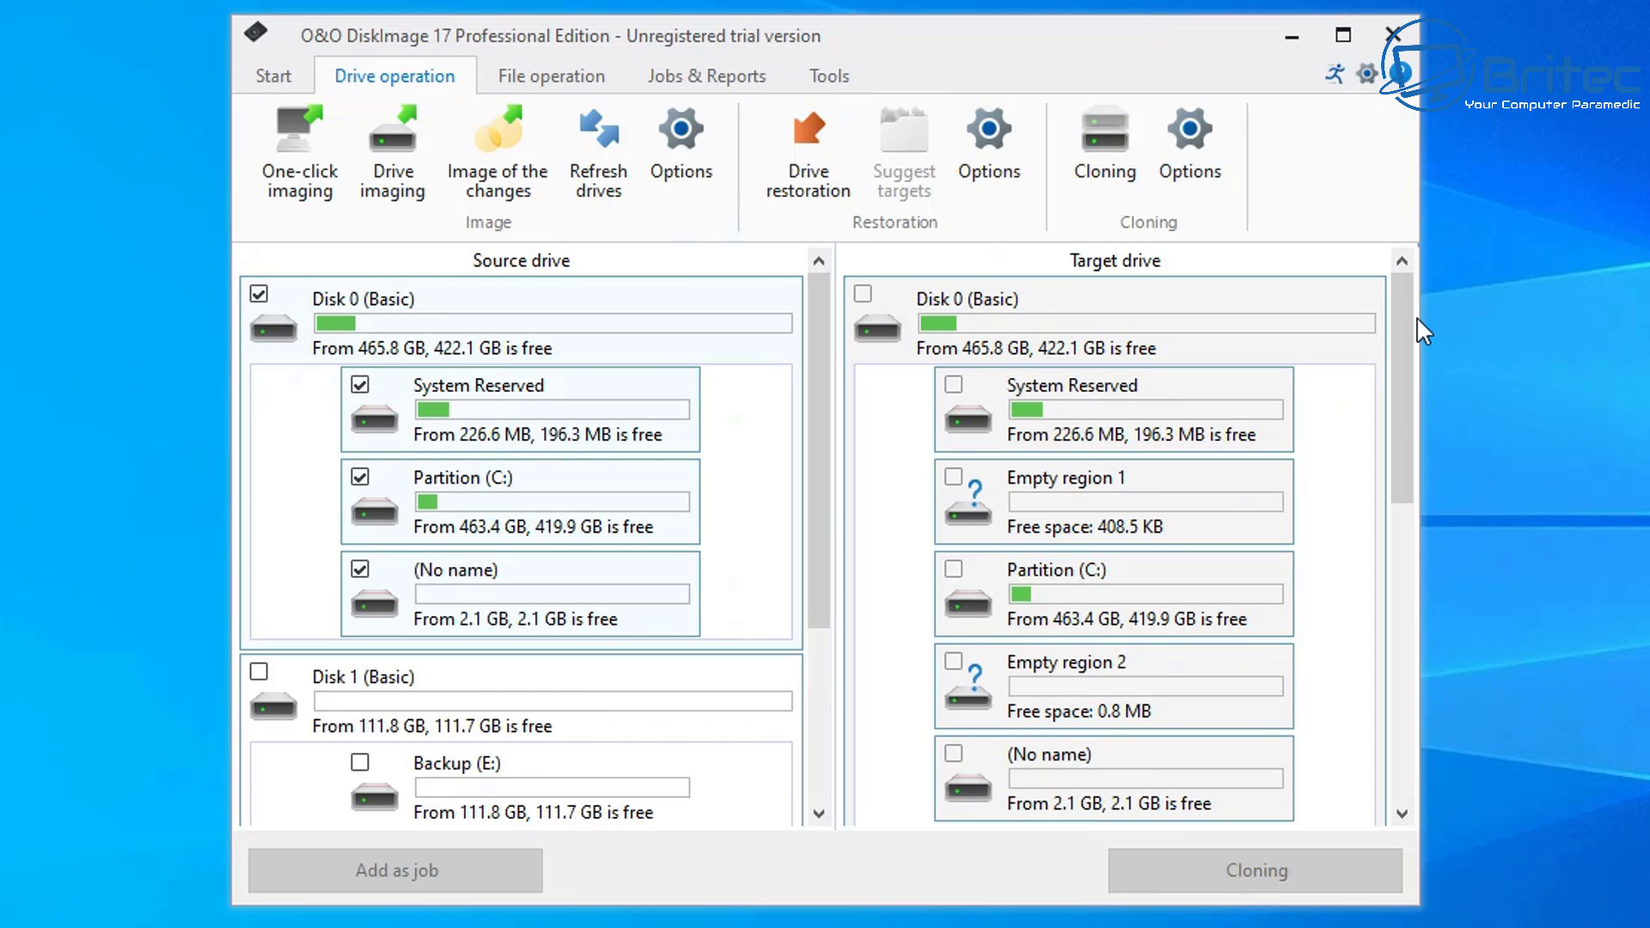
drag(1399, 343, 1425, 642)
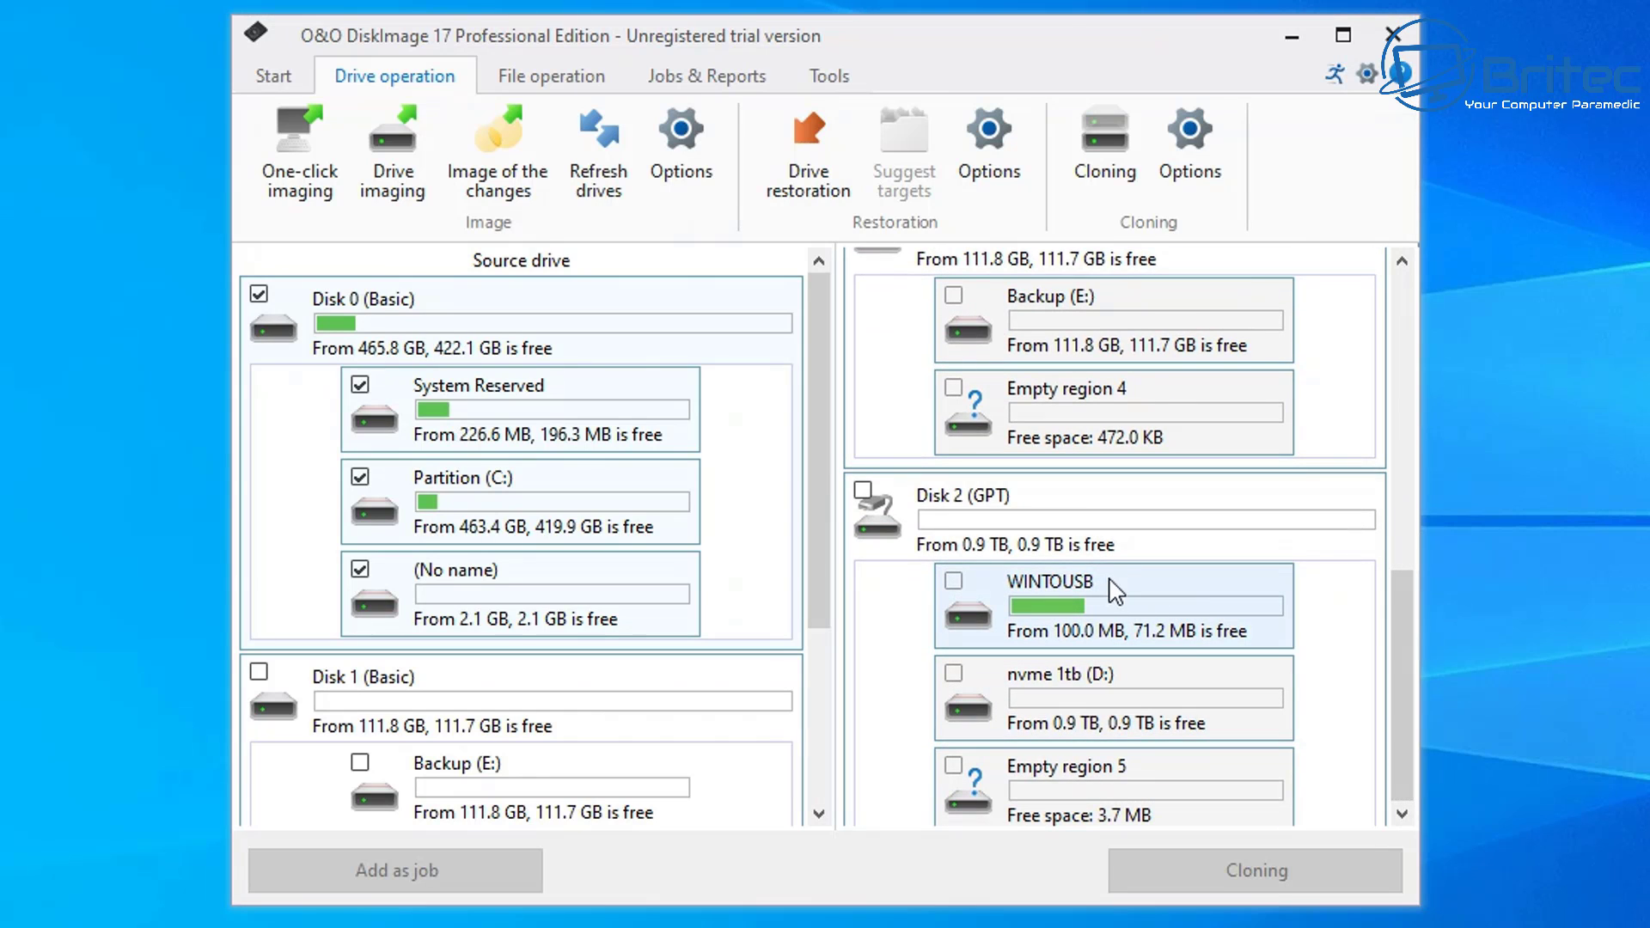
click(875, 496)
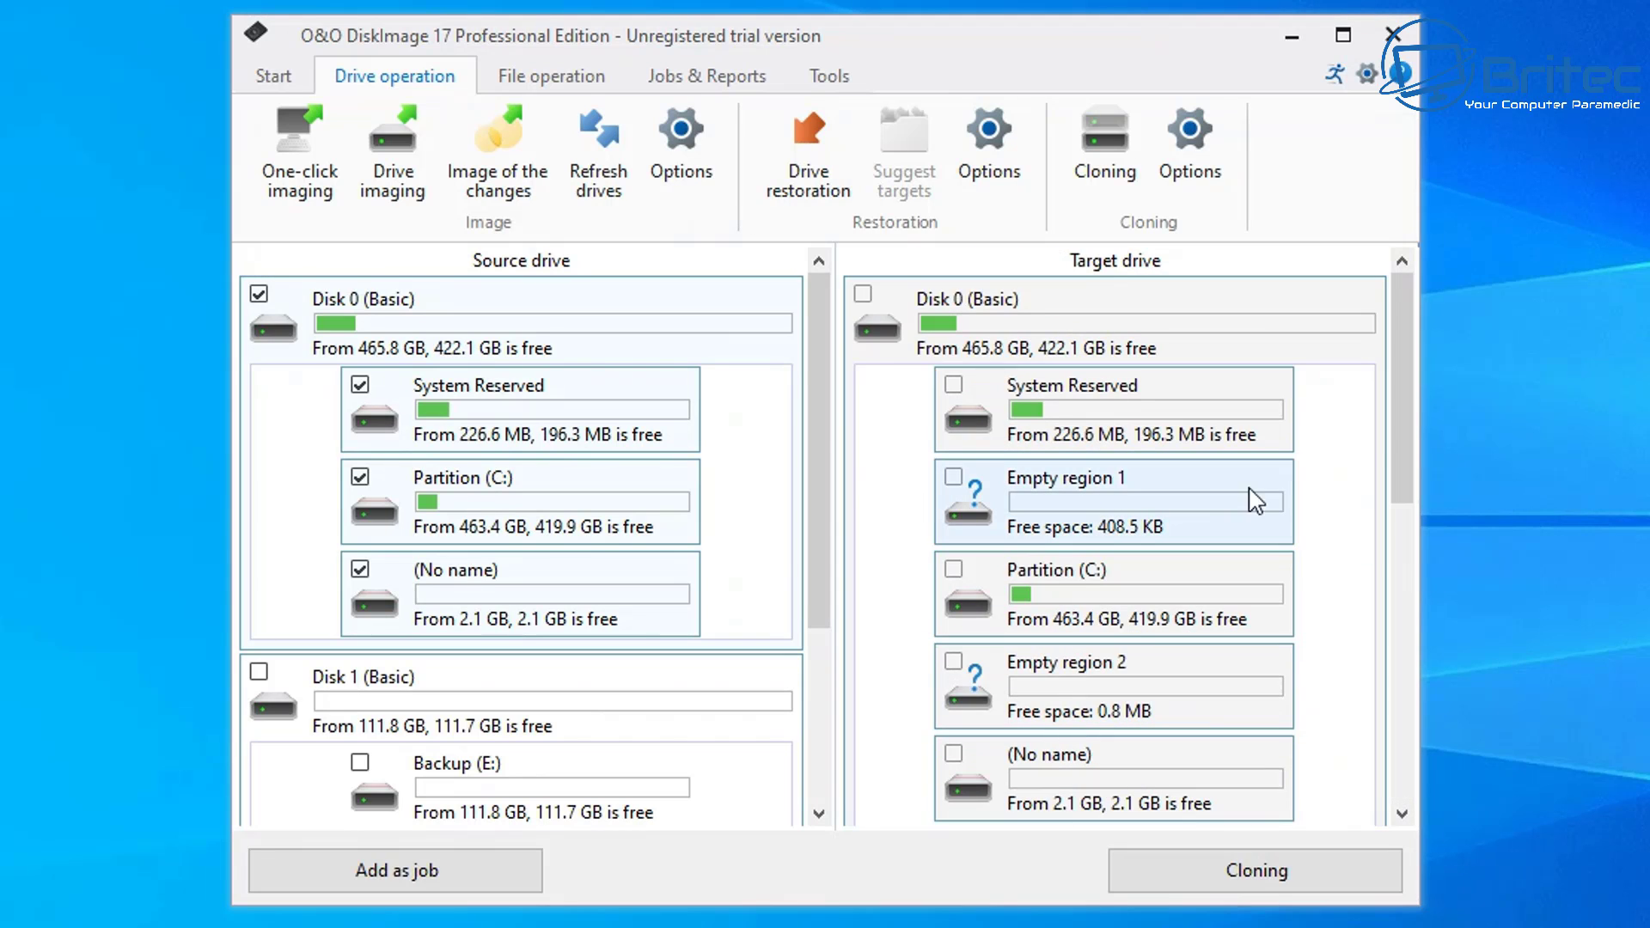
drag(1395, 421, 1388, 716)
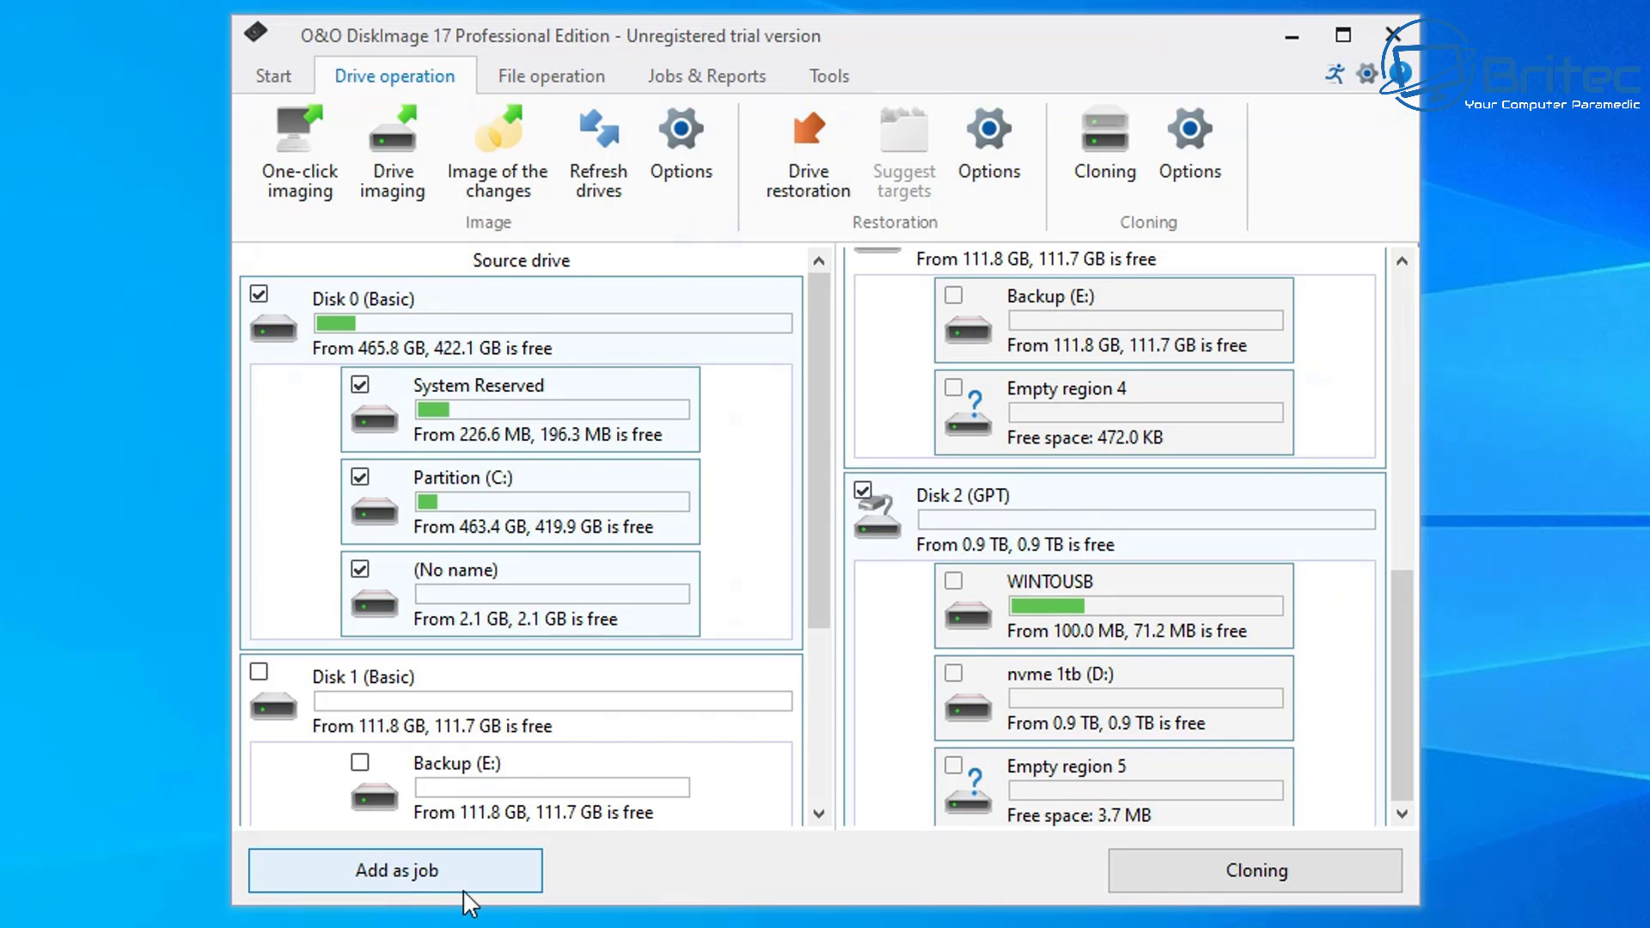
Step: Review the additional clone options without enabling any, and start cloning Disk 0 to Disk 2
click(1280, 875)
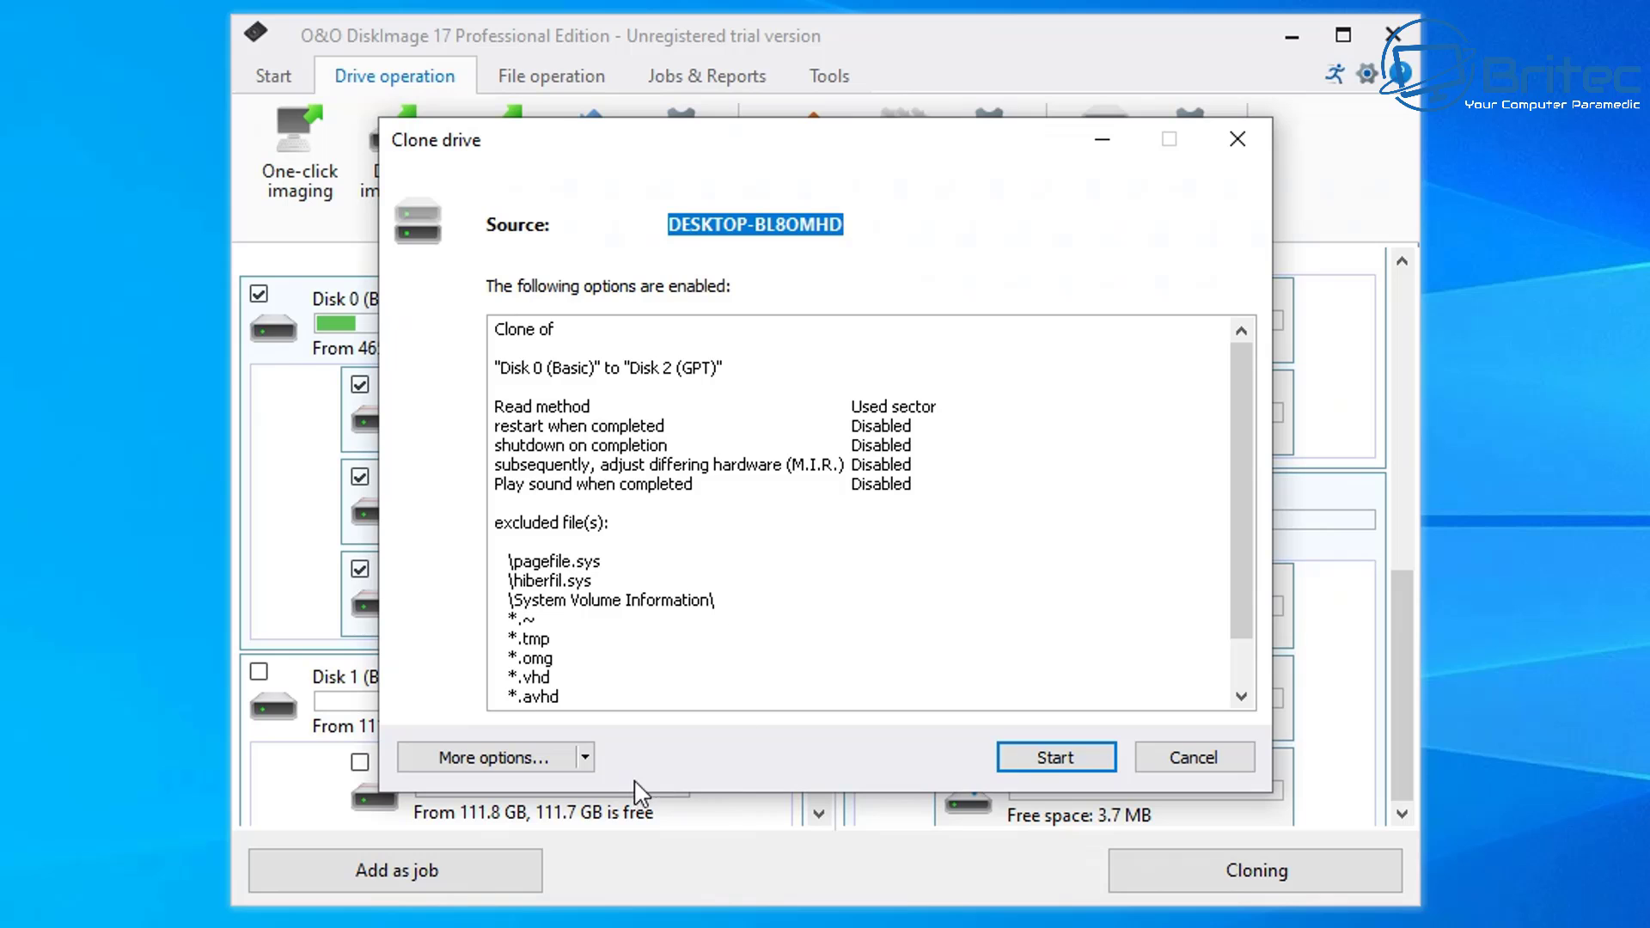
click(586, 760)
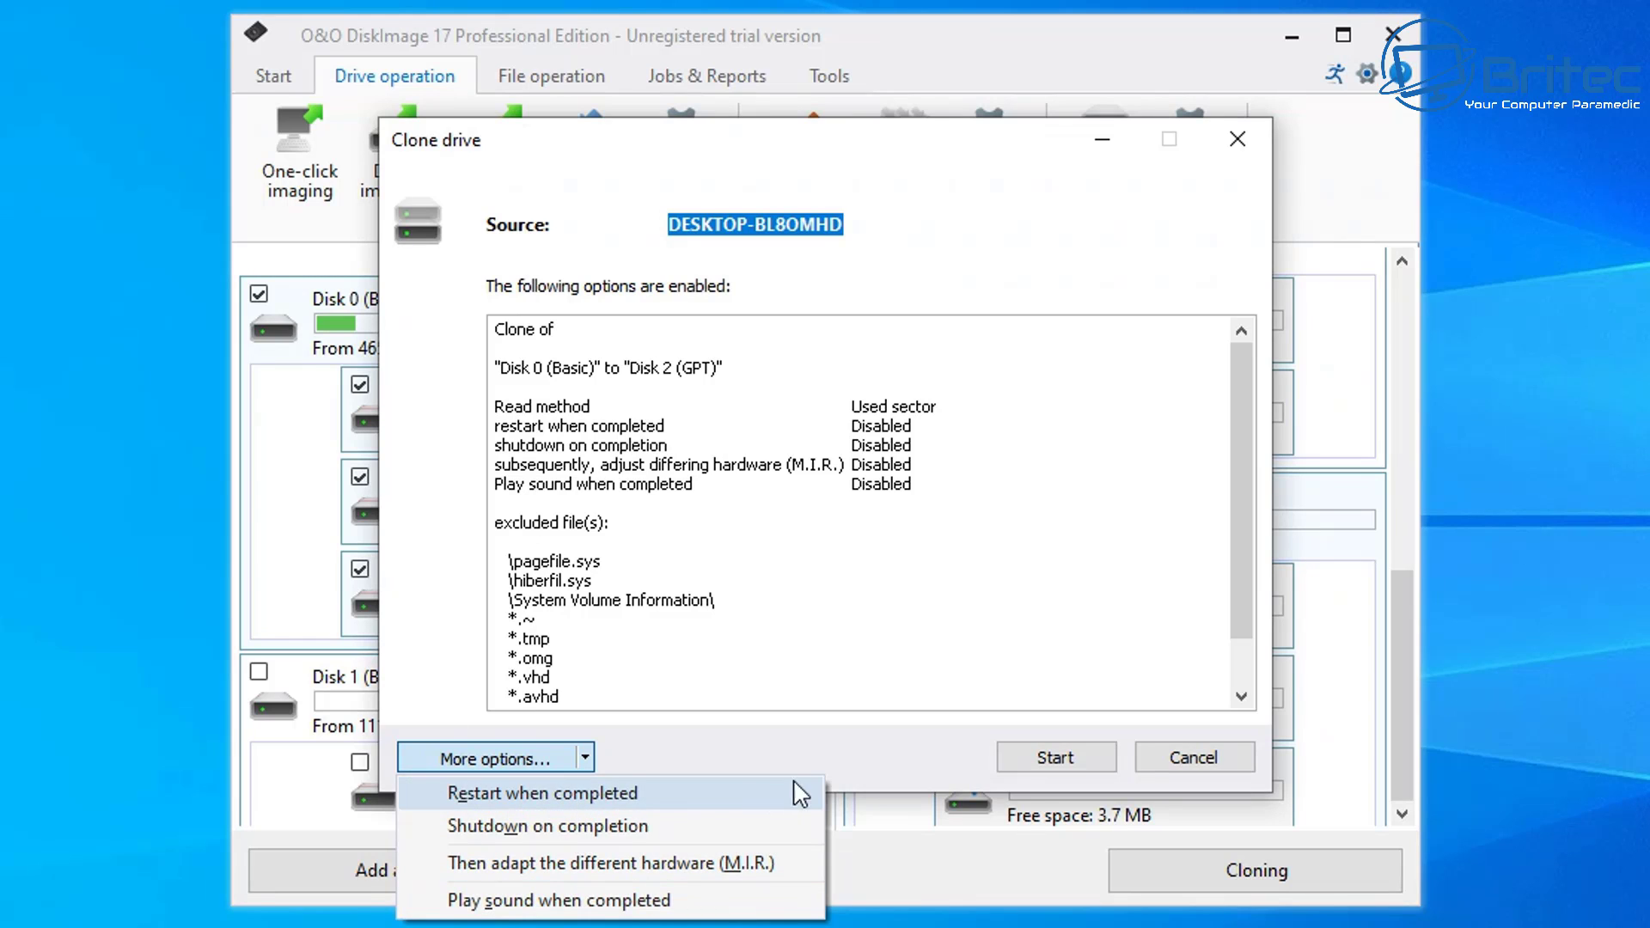
click(852, 765)
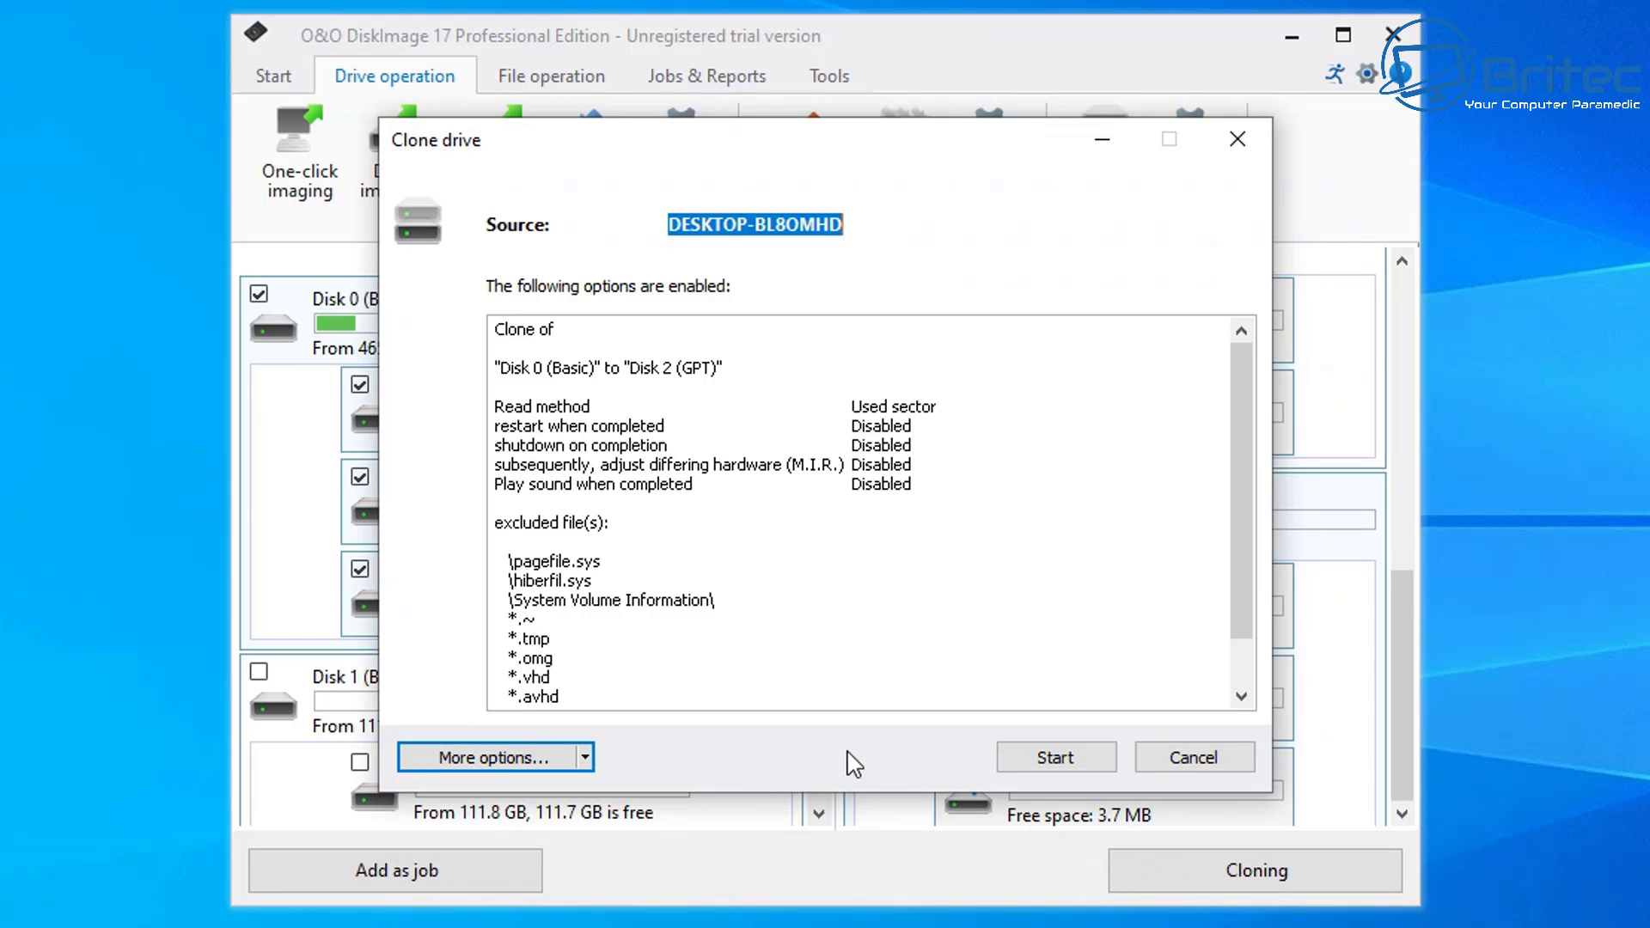
click(1040, 769)
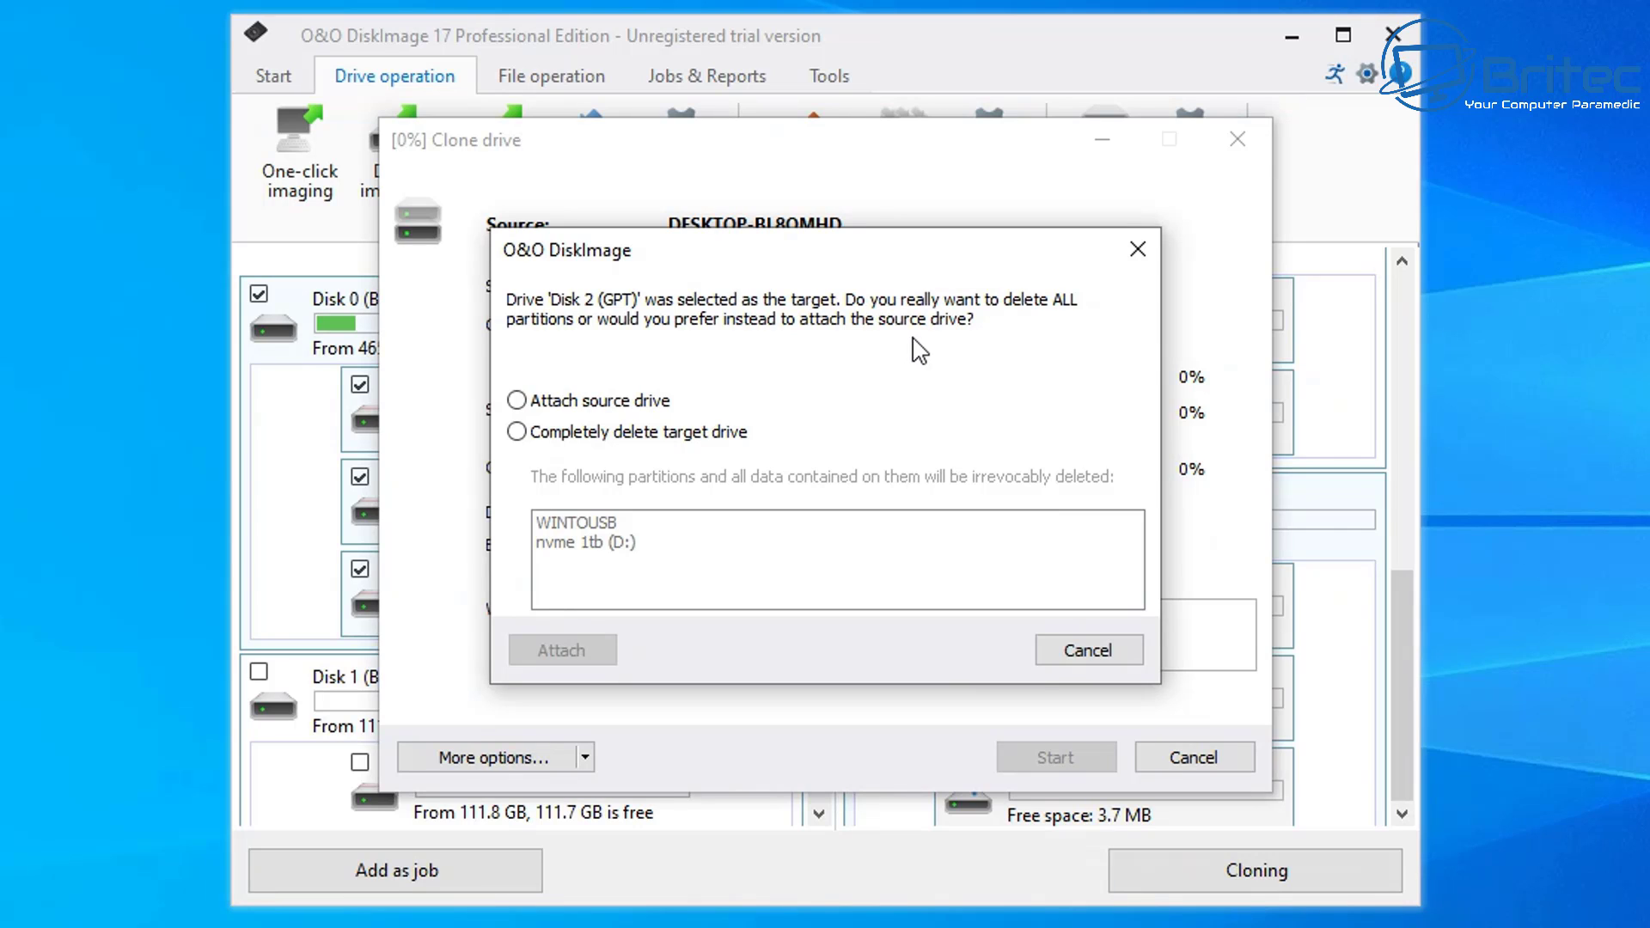
Step: Choose to completely delete the target drive's existing partitions, and agree to make the target drive bootable
click(517, 432)
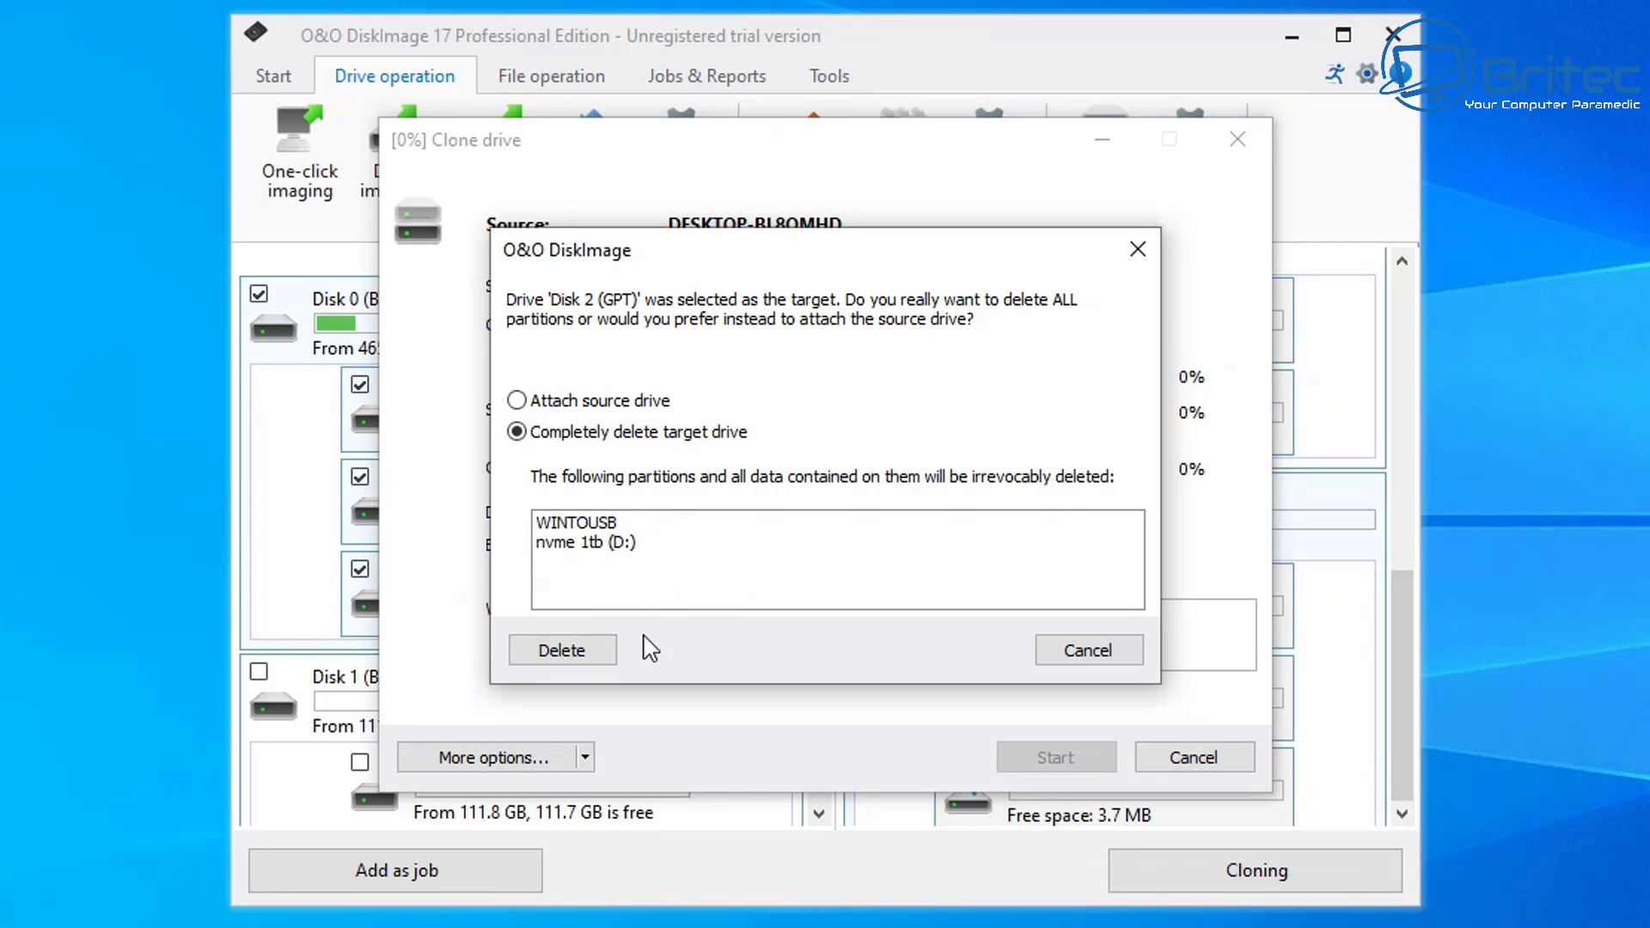
click(544, 662)
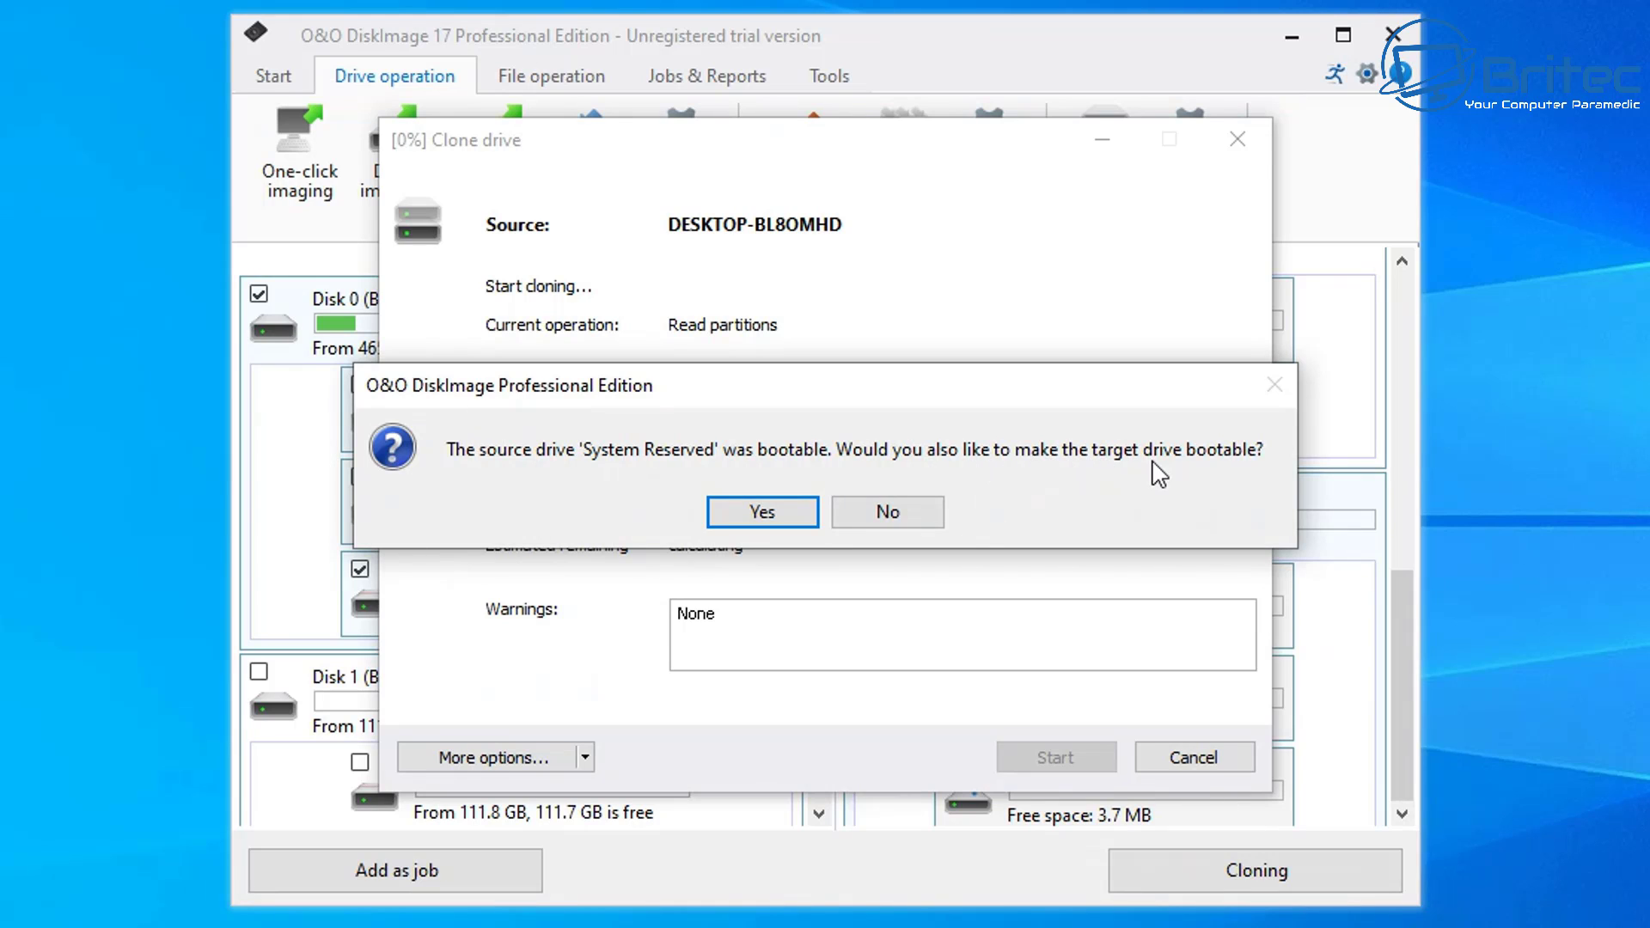
click(756, 516)
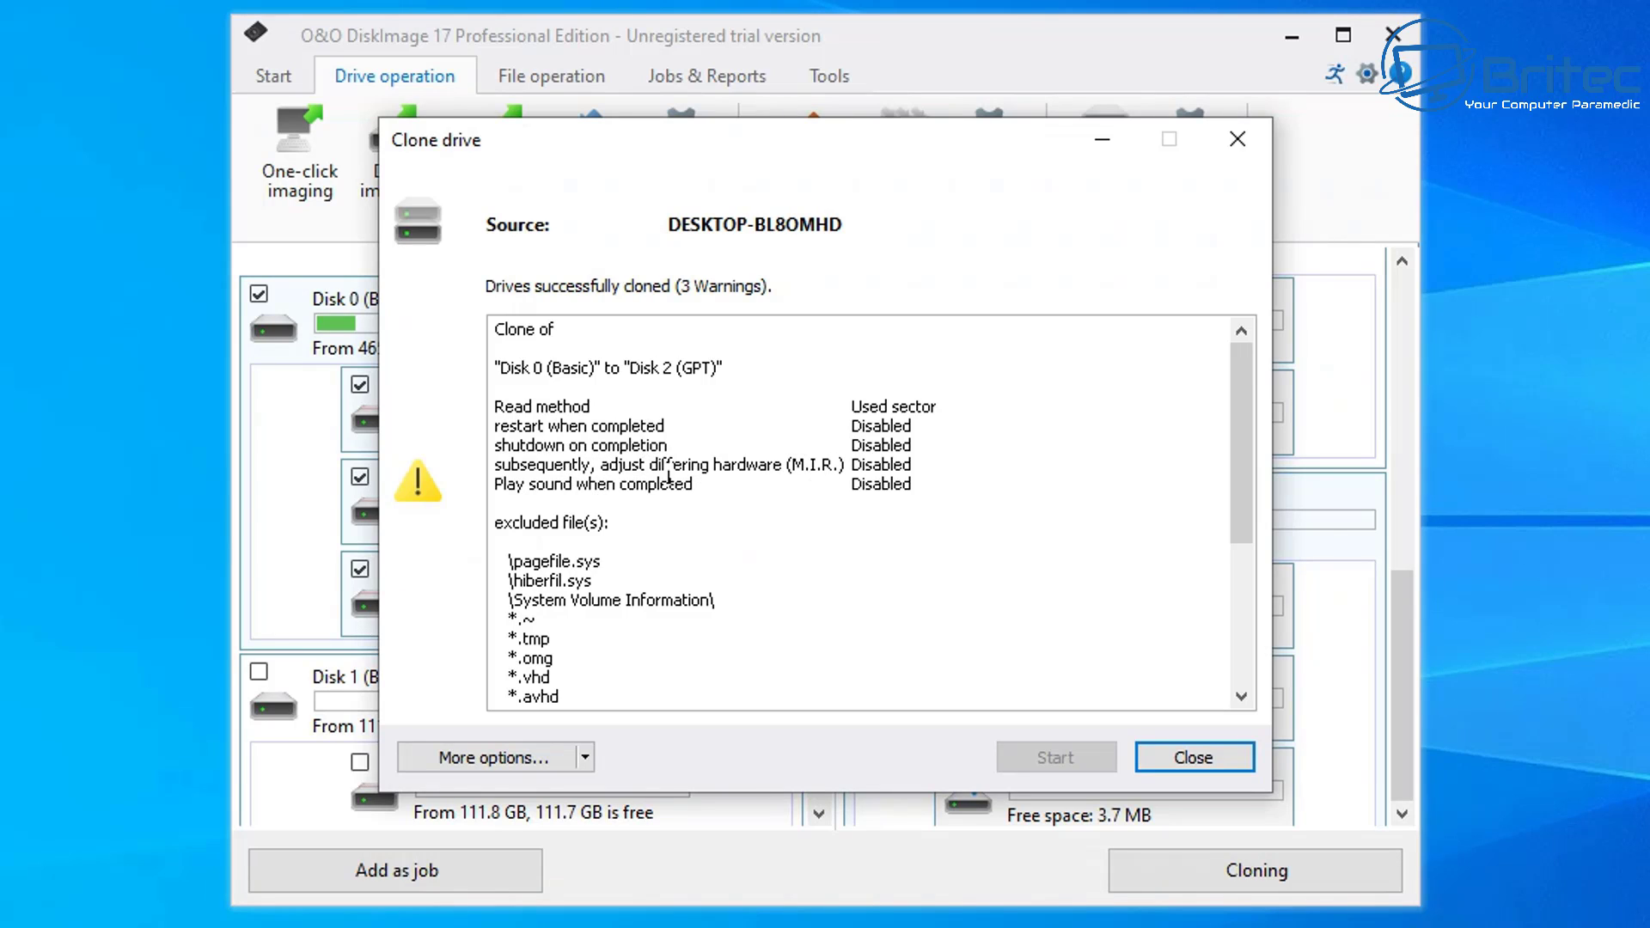
Step: Read through the finished clone report down to its warnings, and close the report
scroll(823, 576, down, 2)
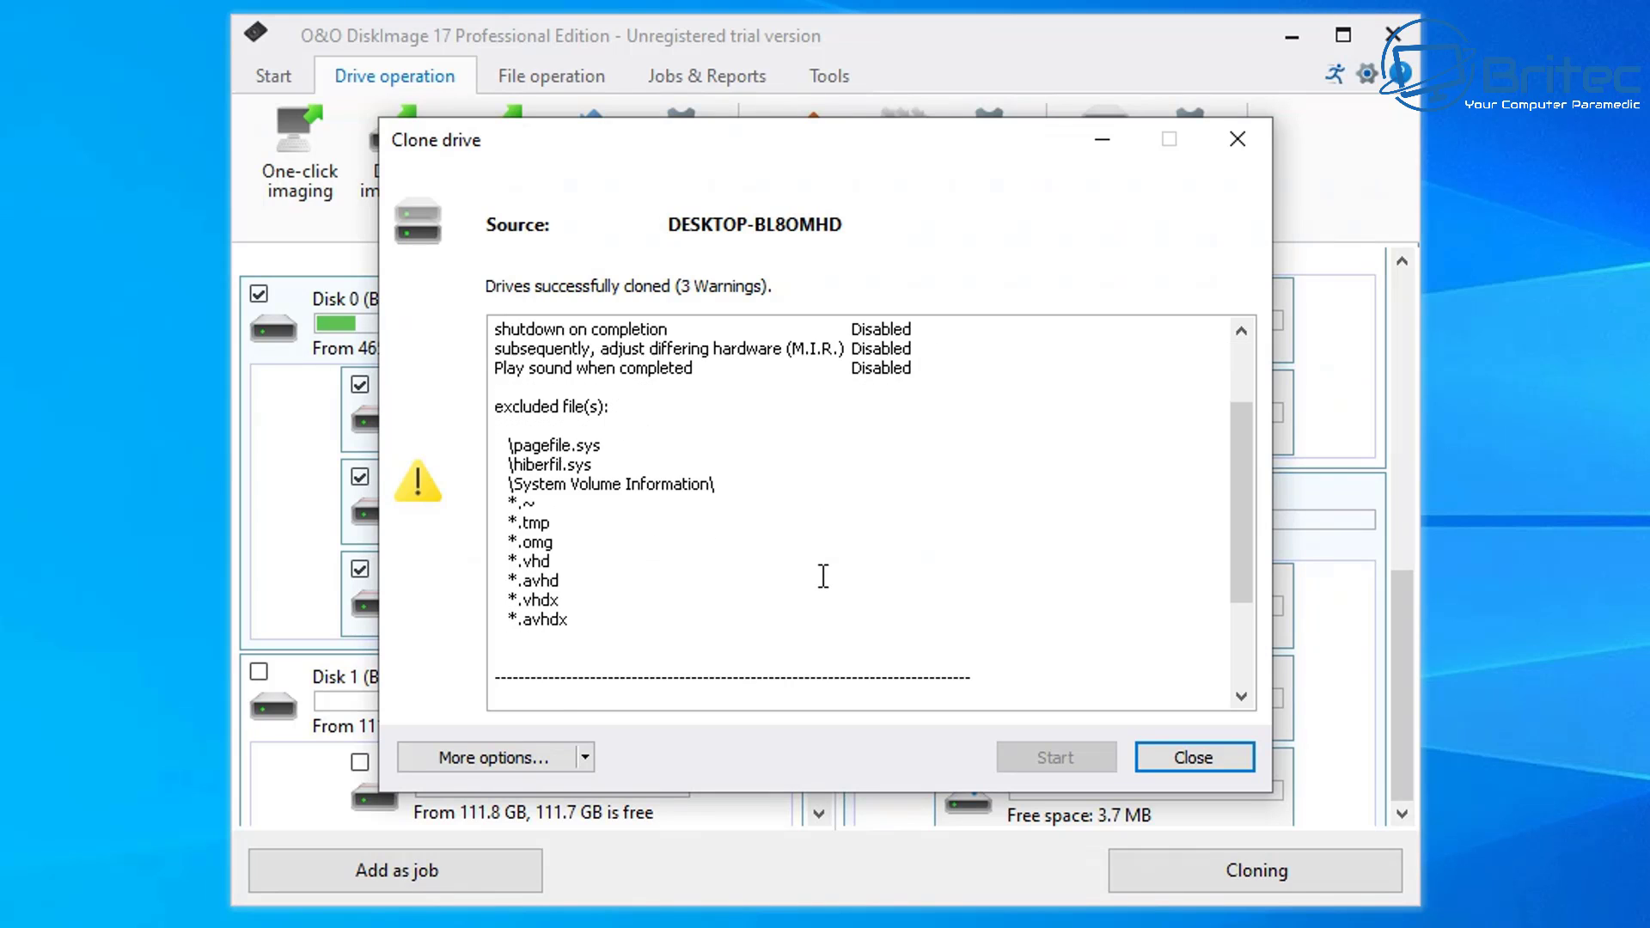
scroll(823, 575, down, 3)
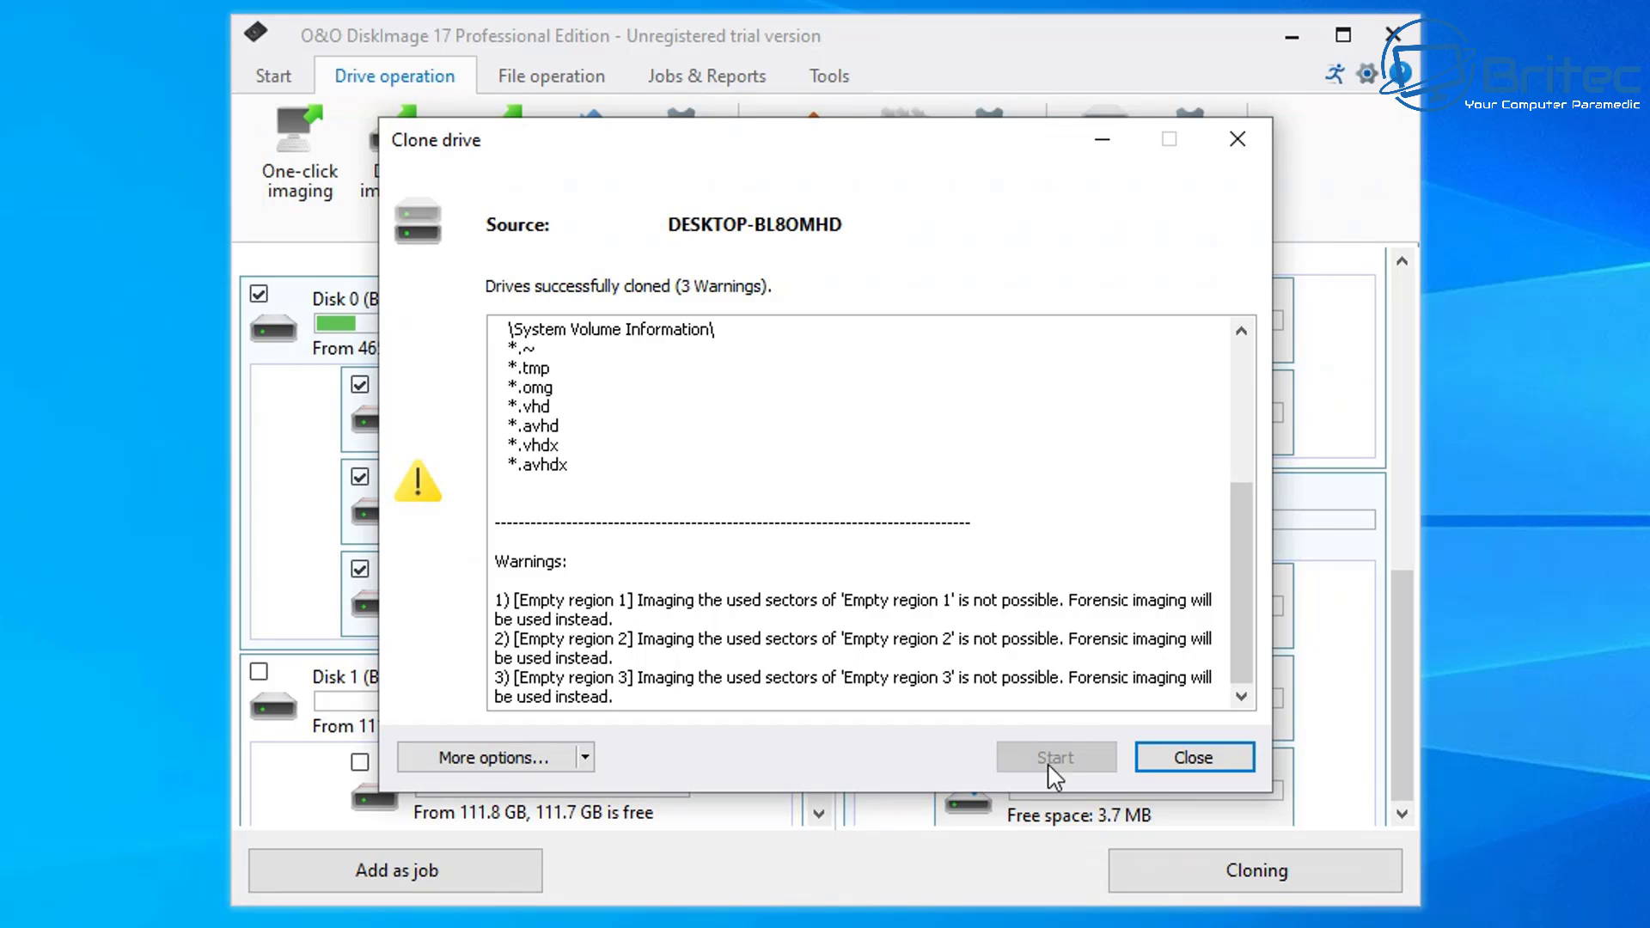
click(1194, 758)
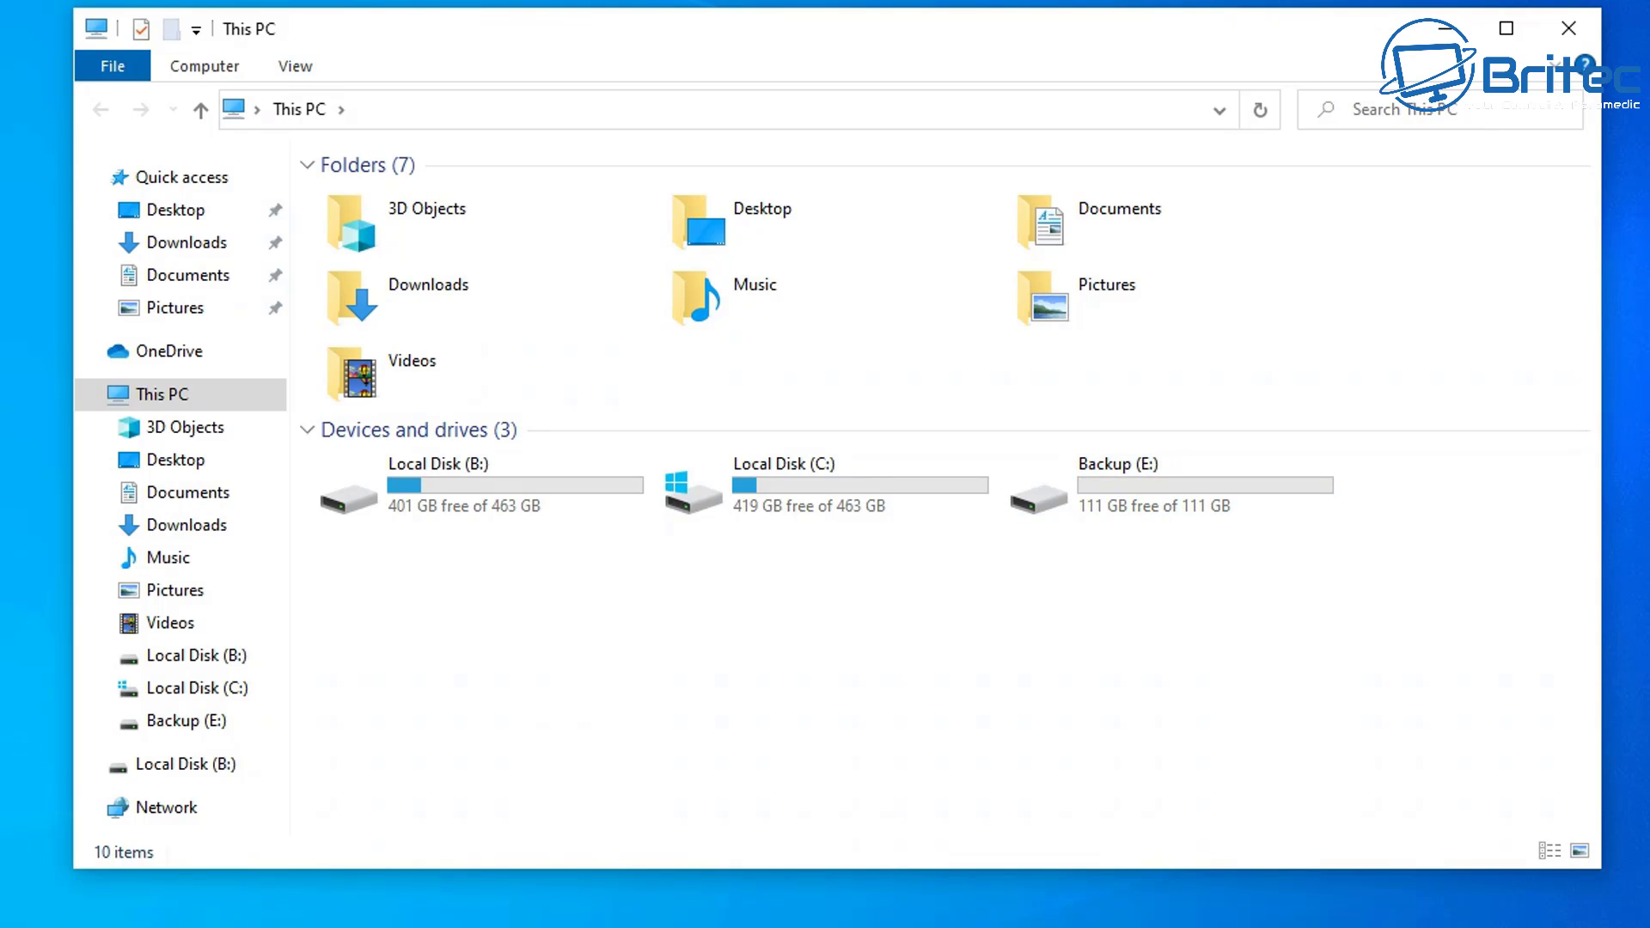
Step: Close File Explorer and O&O DiskImage, and restart the computer
click(1569, 28)
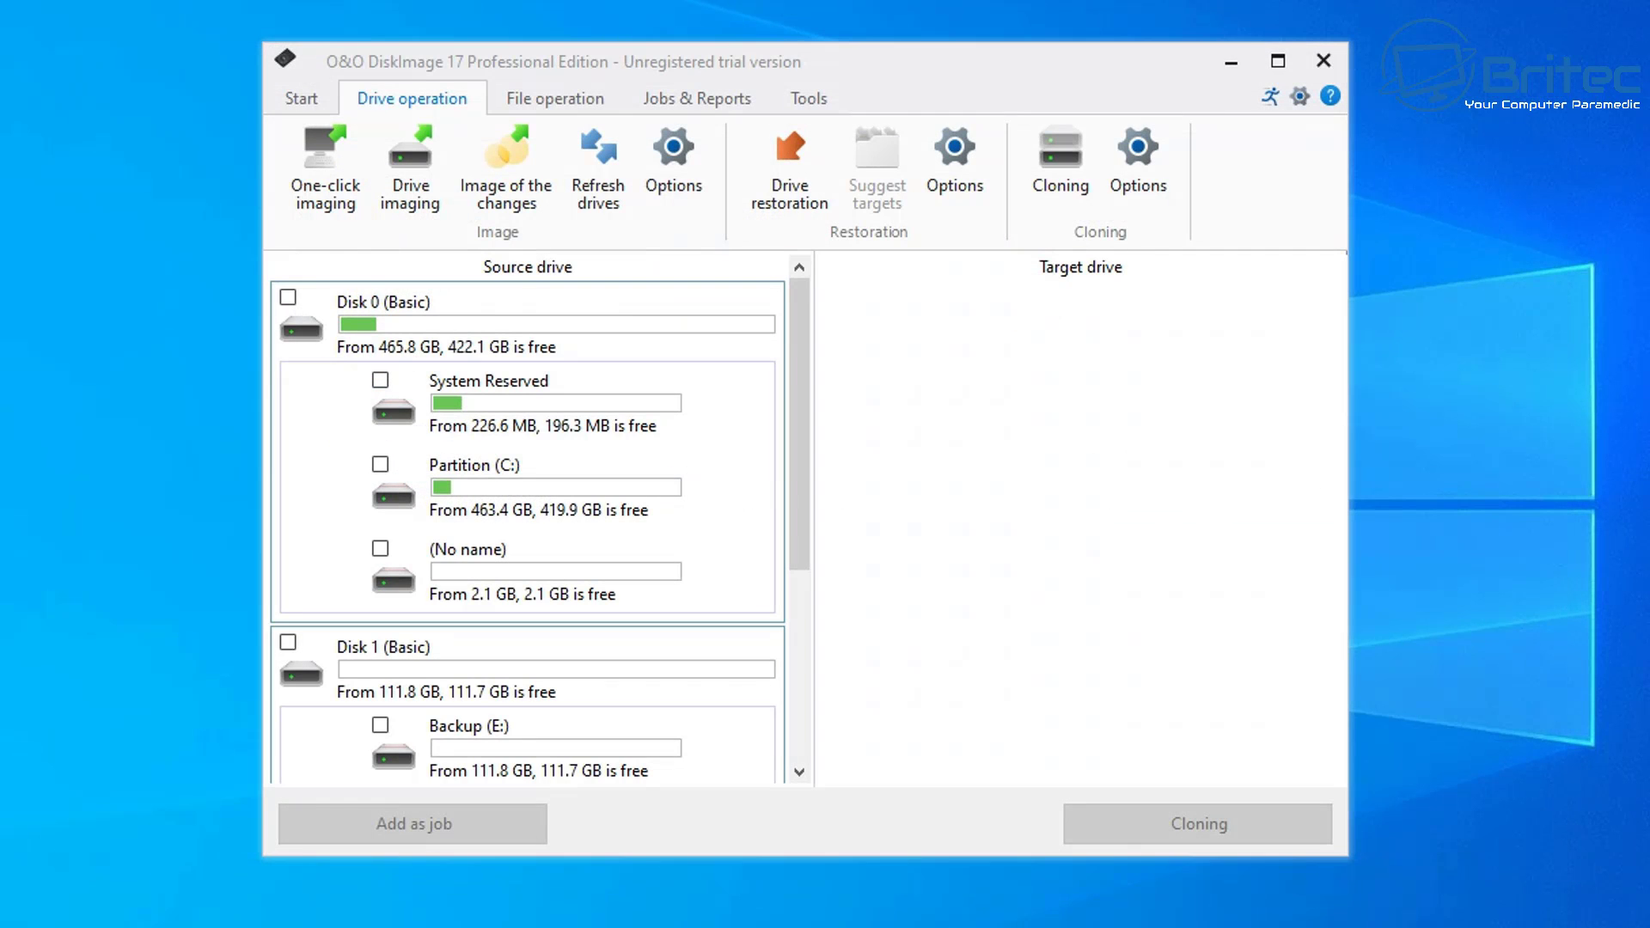
click(1321, 65)
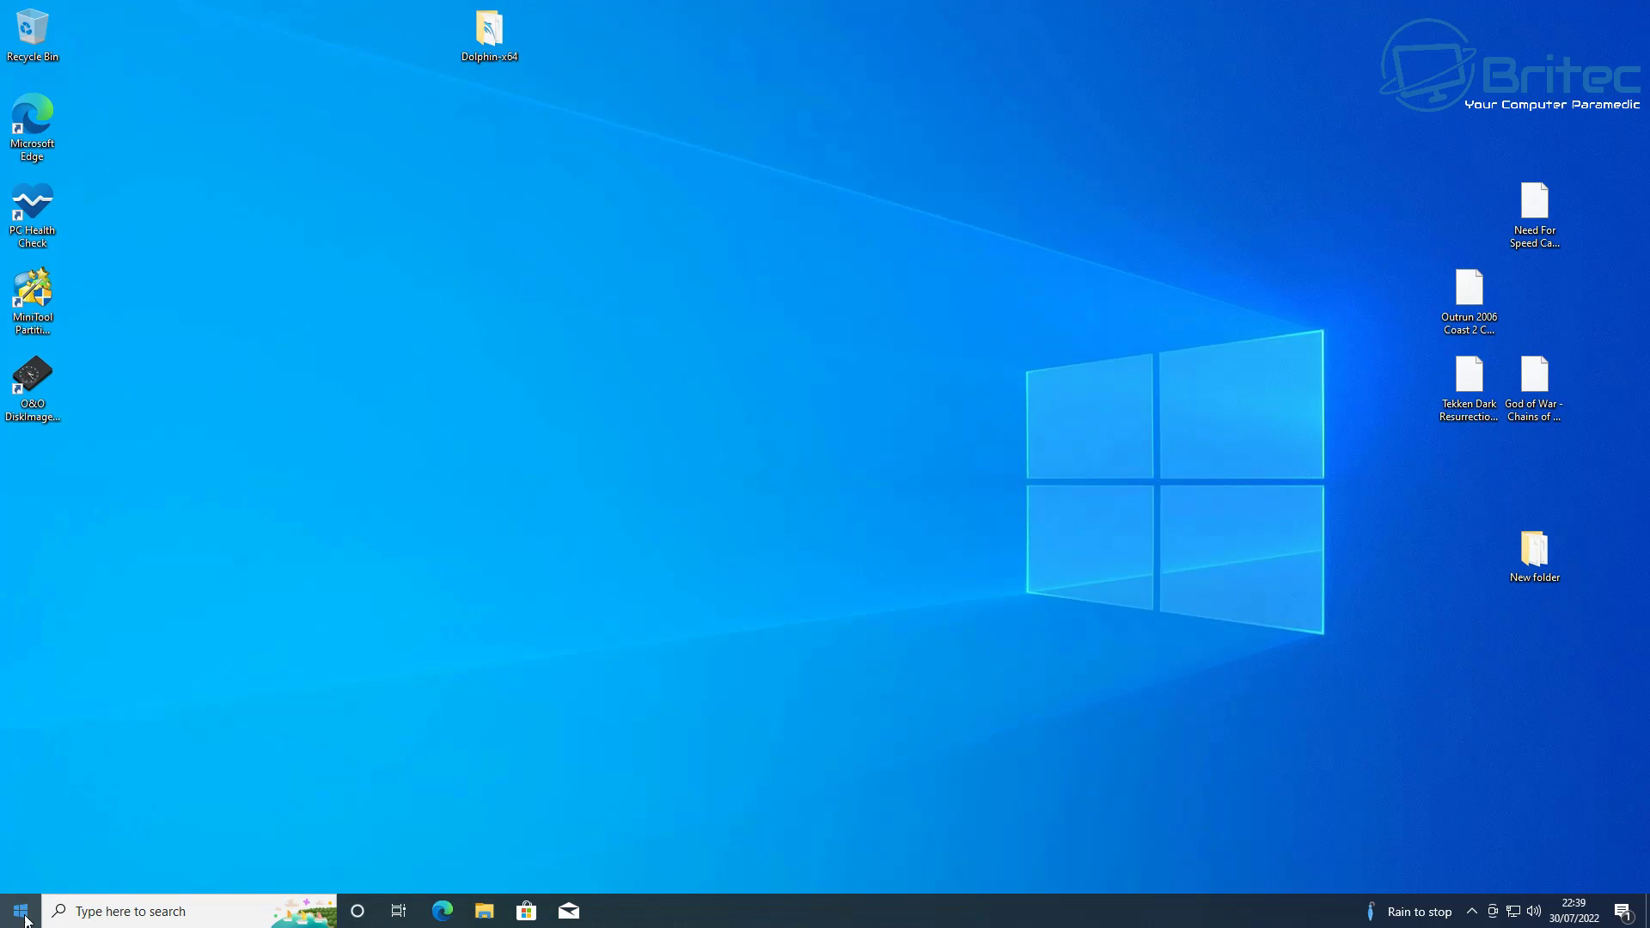
click(21, 914)
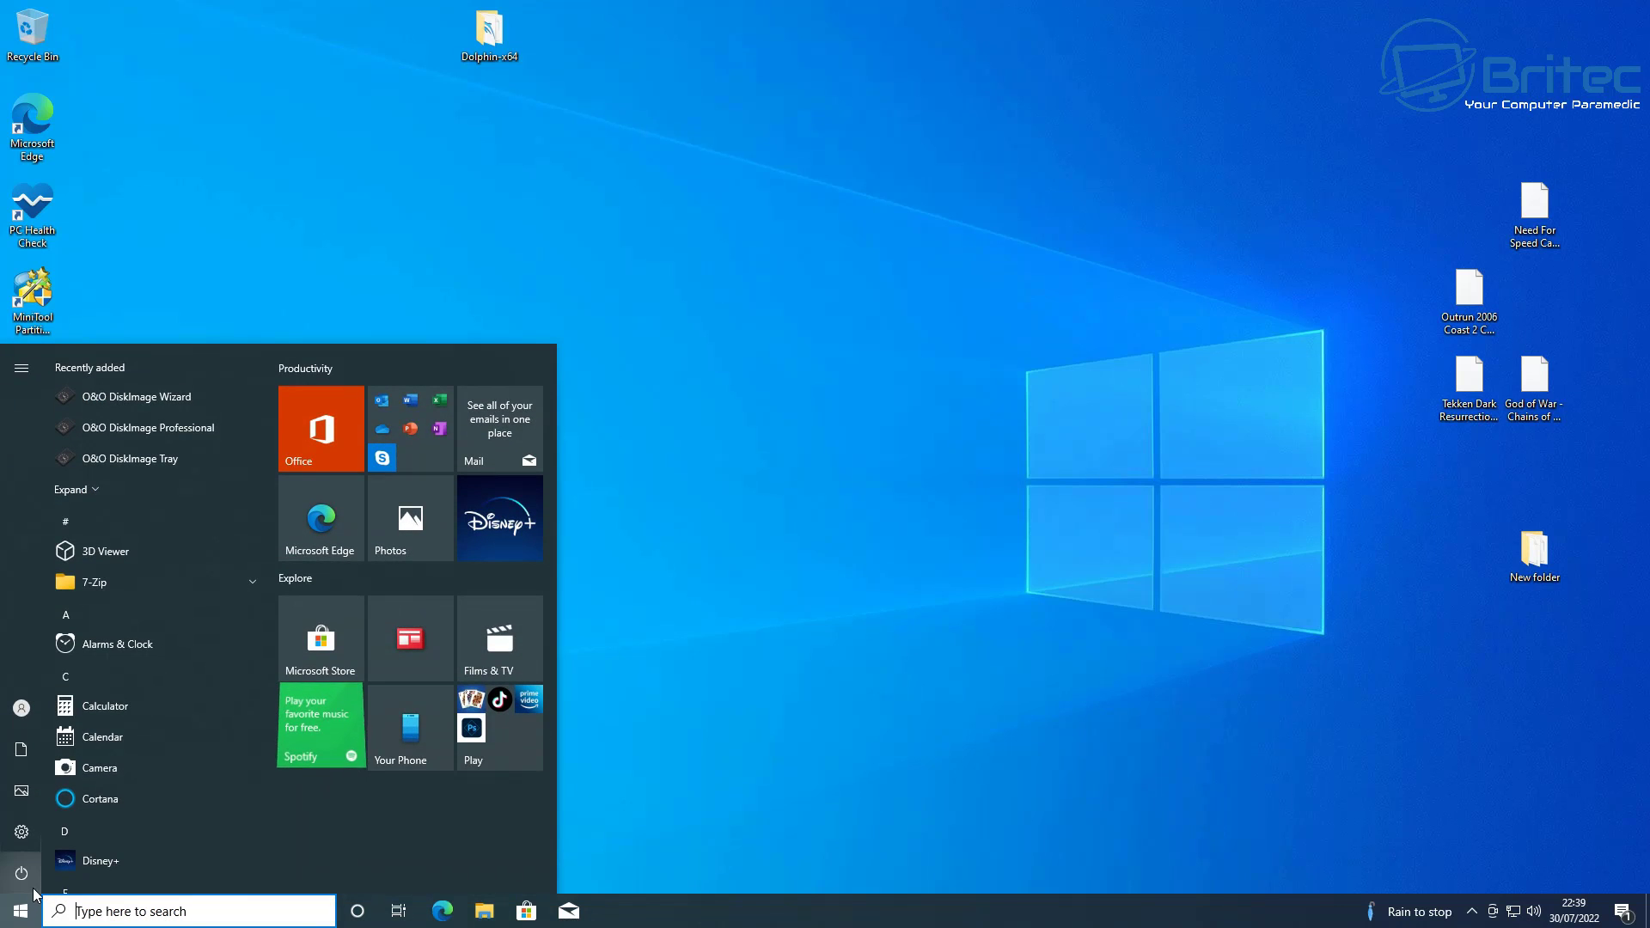
click(24, 875)
click(48, 832)
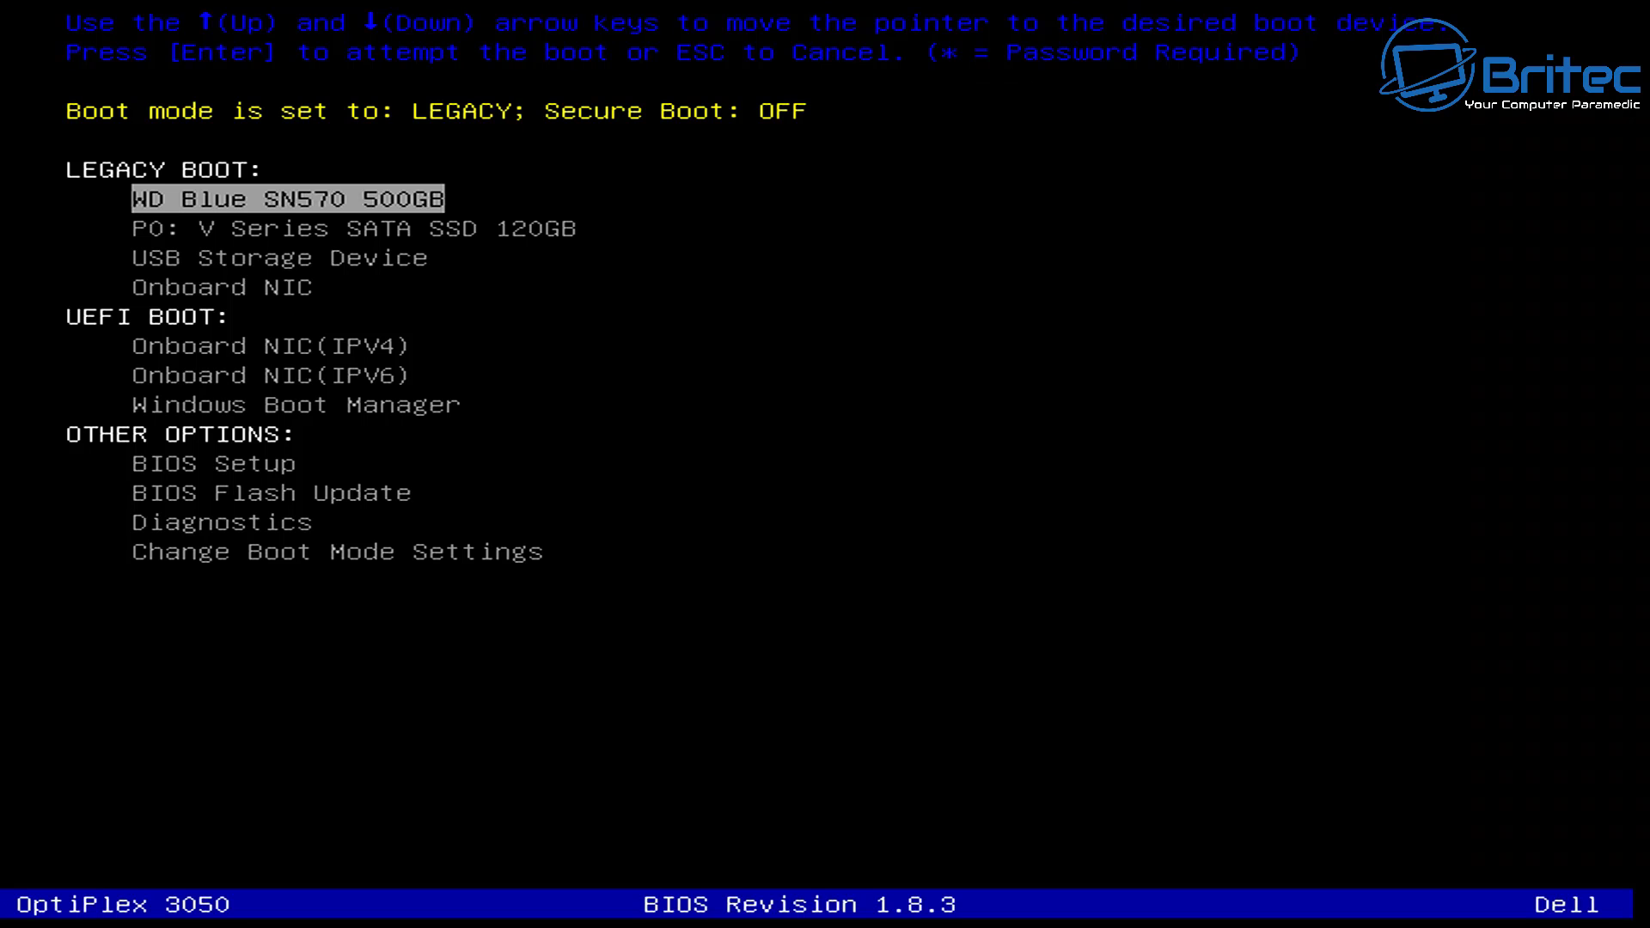
Step: Boot the computer from the USB Storage Device listed under Legacy Boot
key(Down)
key(Down)
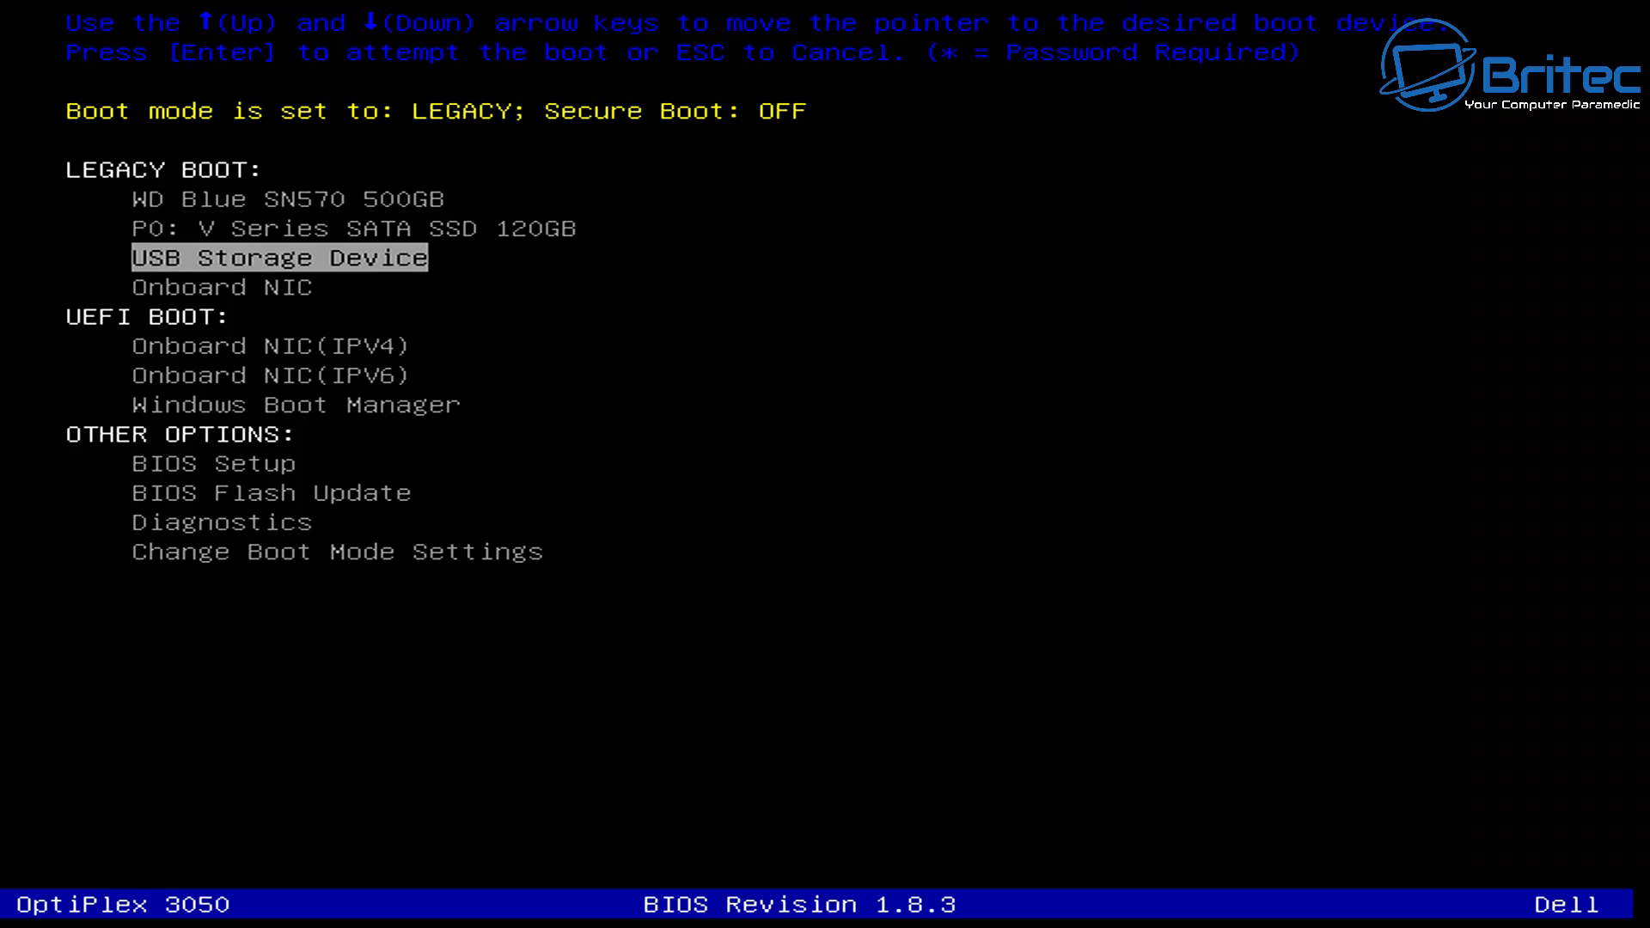
key(Return)
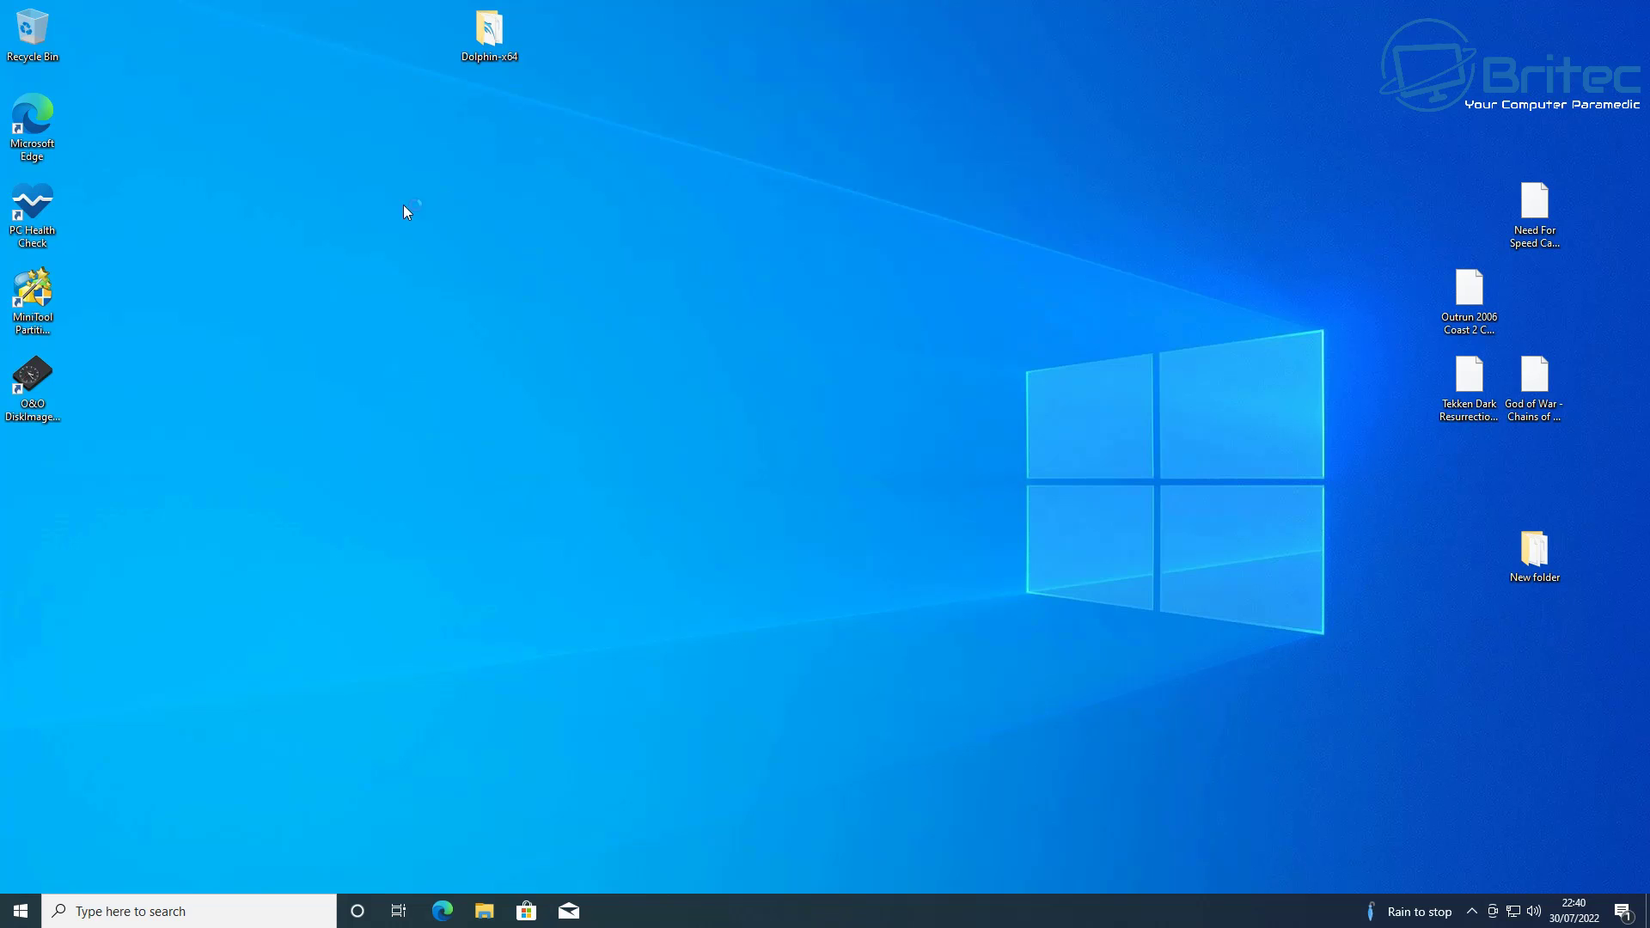
Step: View the computer's drives in File Explorer, and open Disk Management to inspect the disks and partitions
click(486, 918)
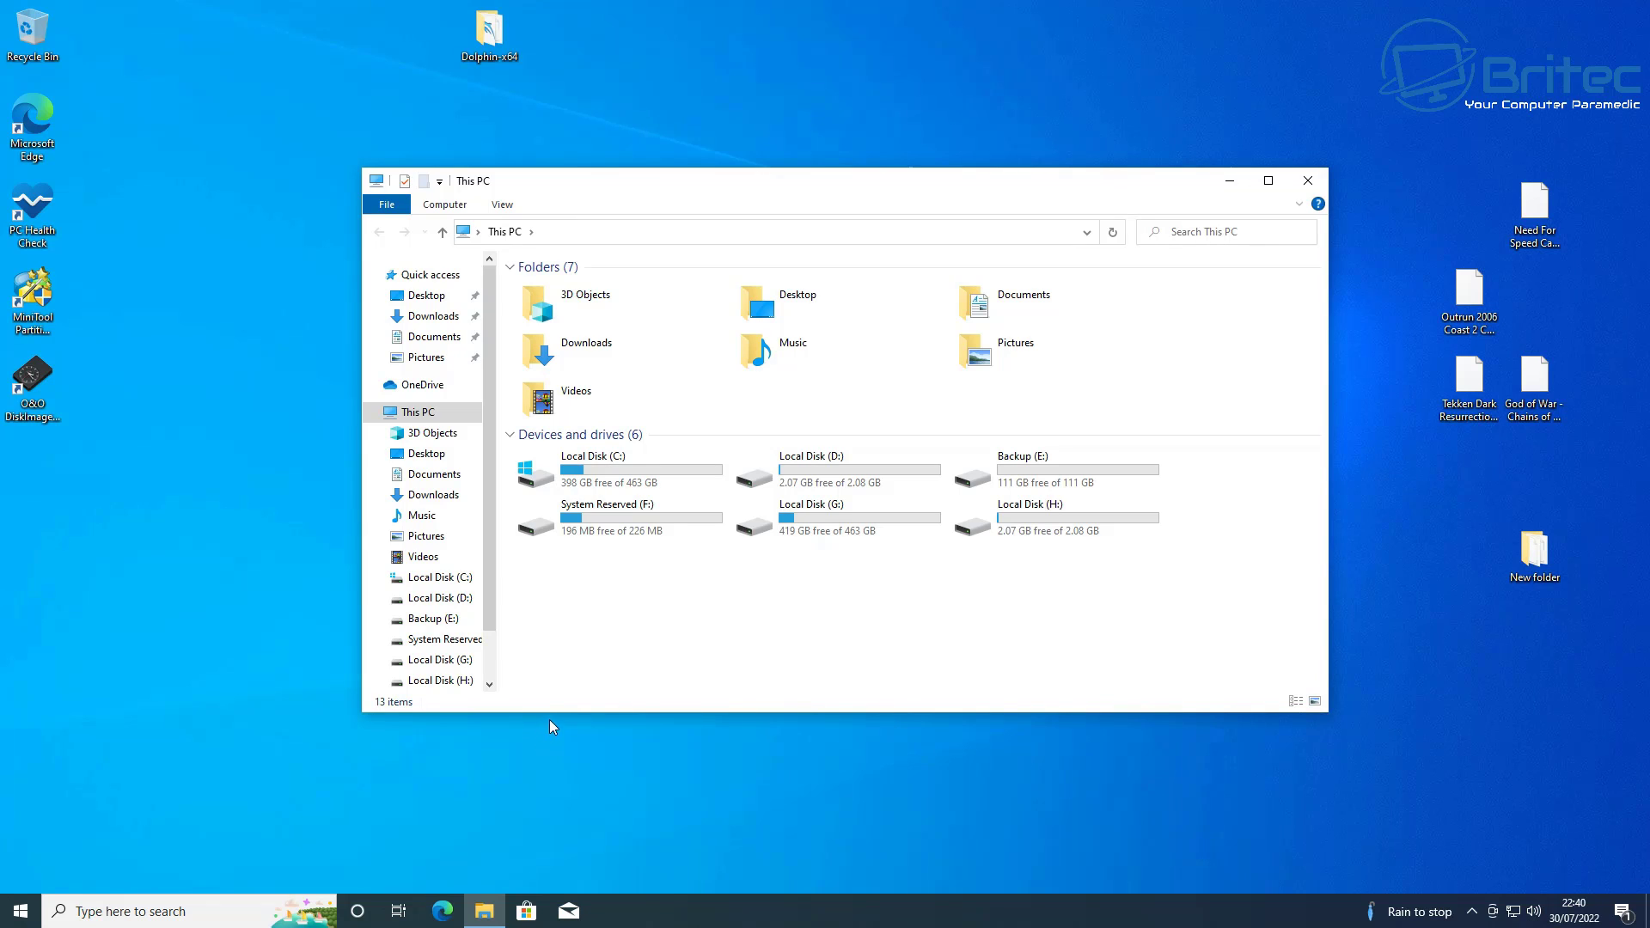
key(super+d)
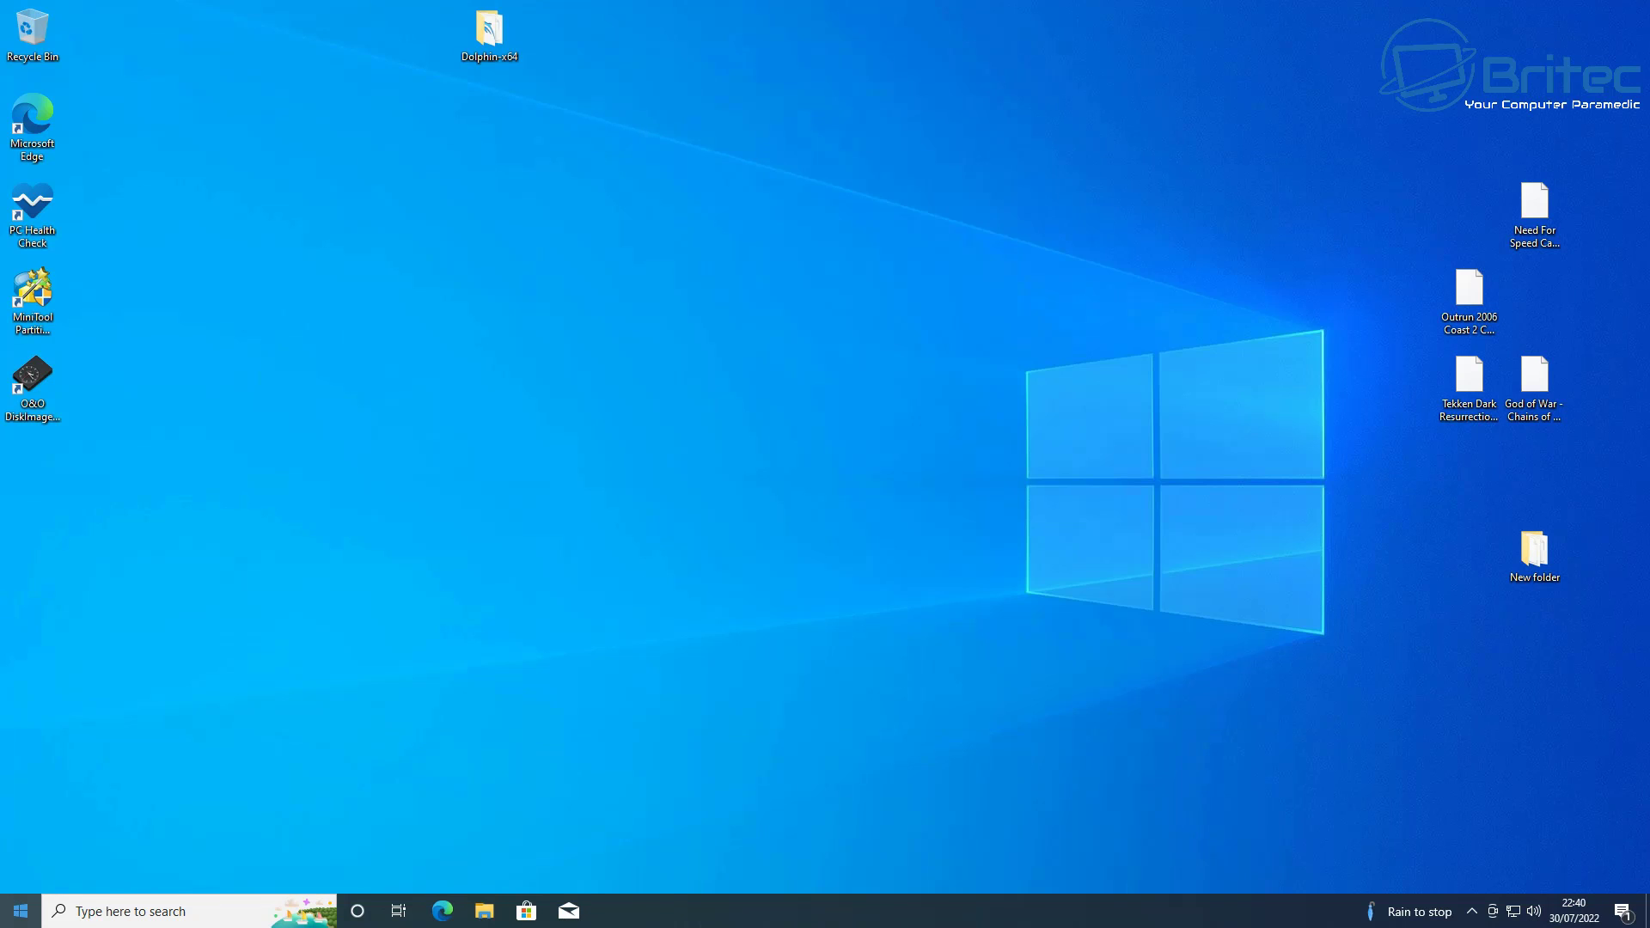
right_click(18, 907)
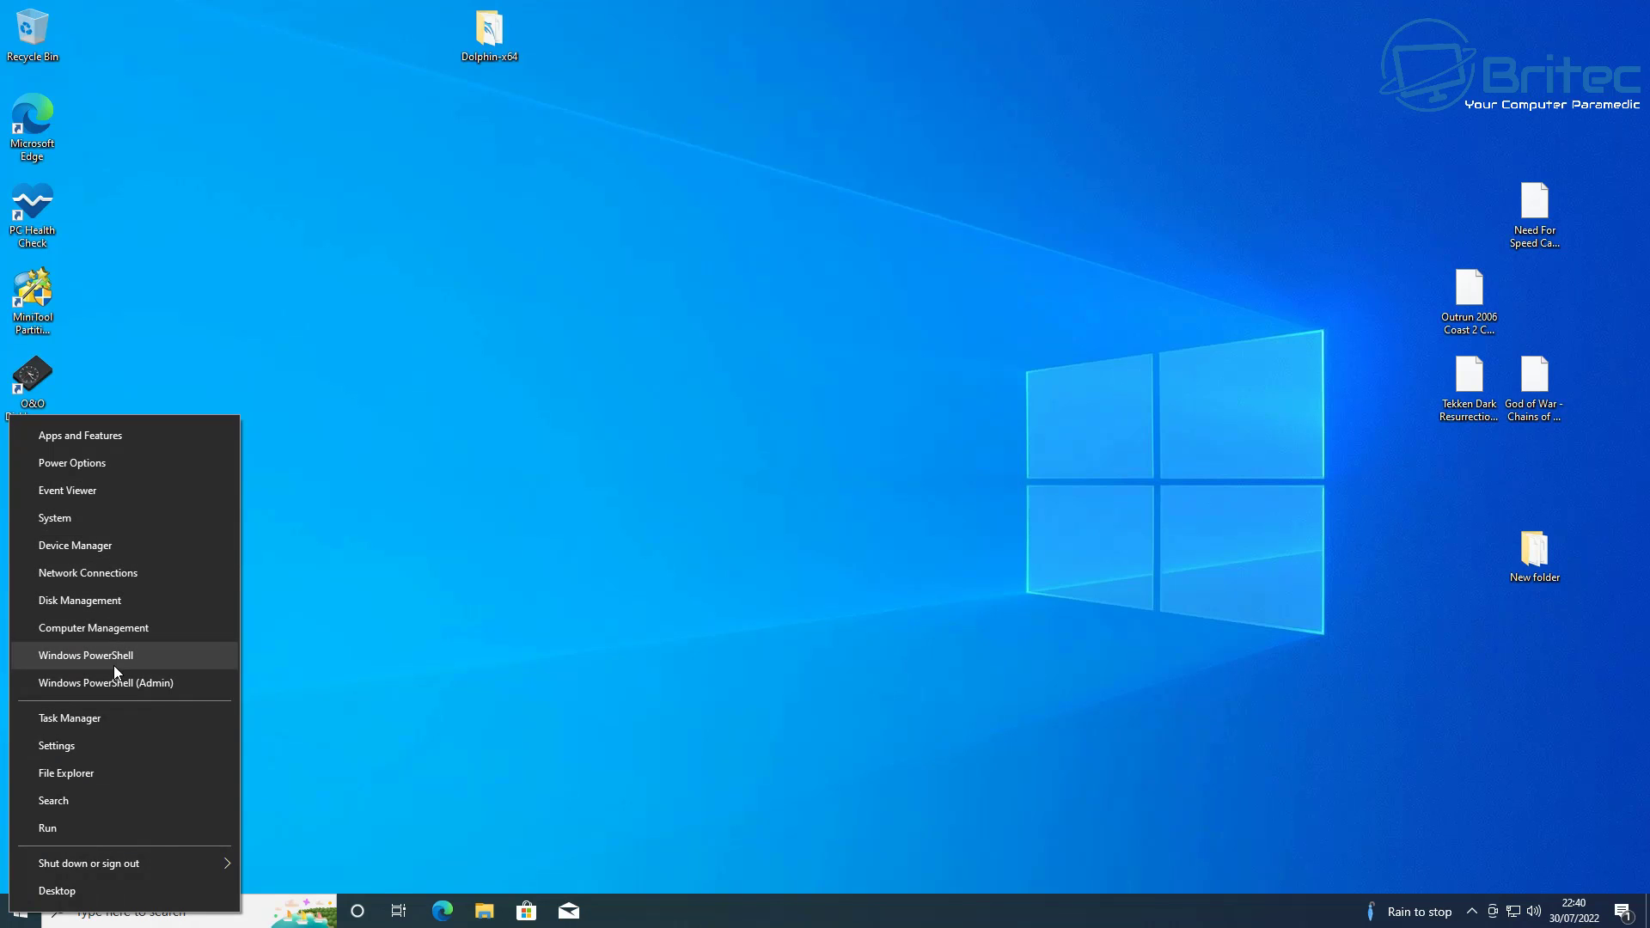
click(121, 605)
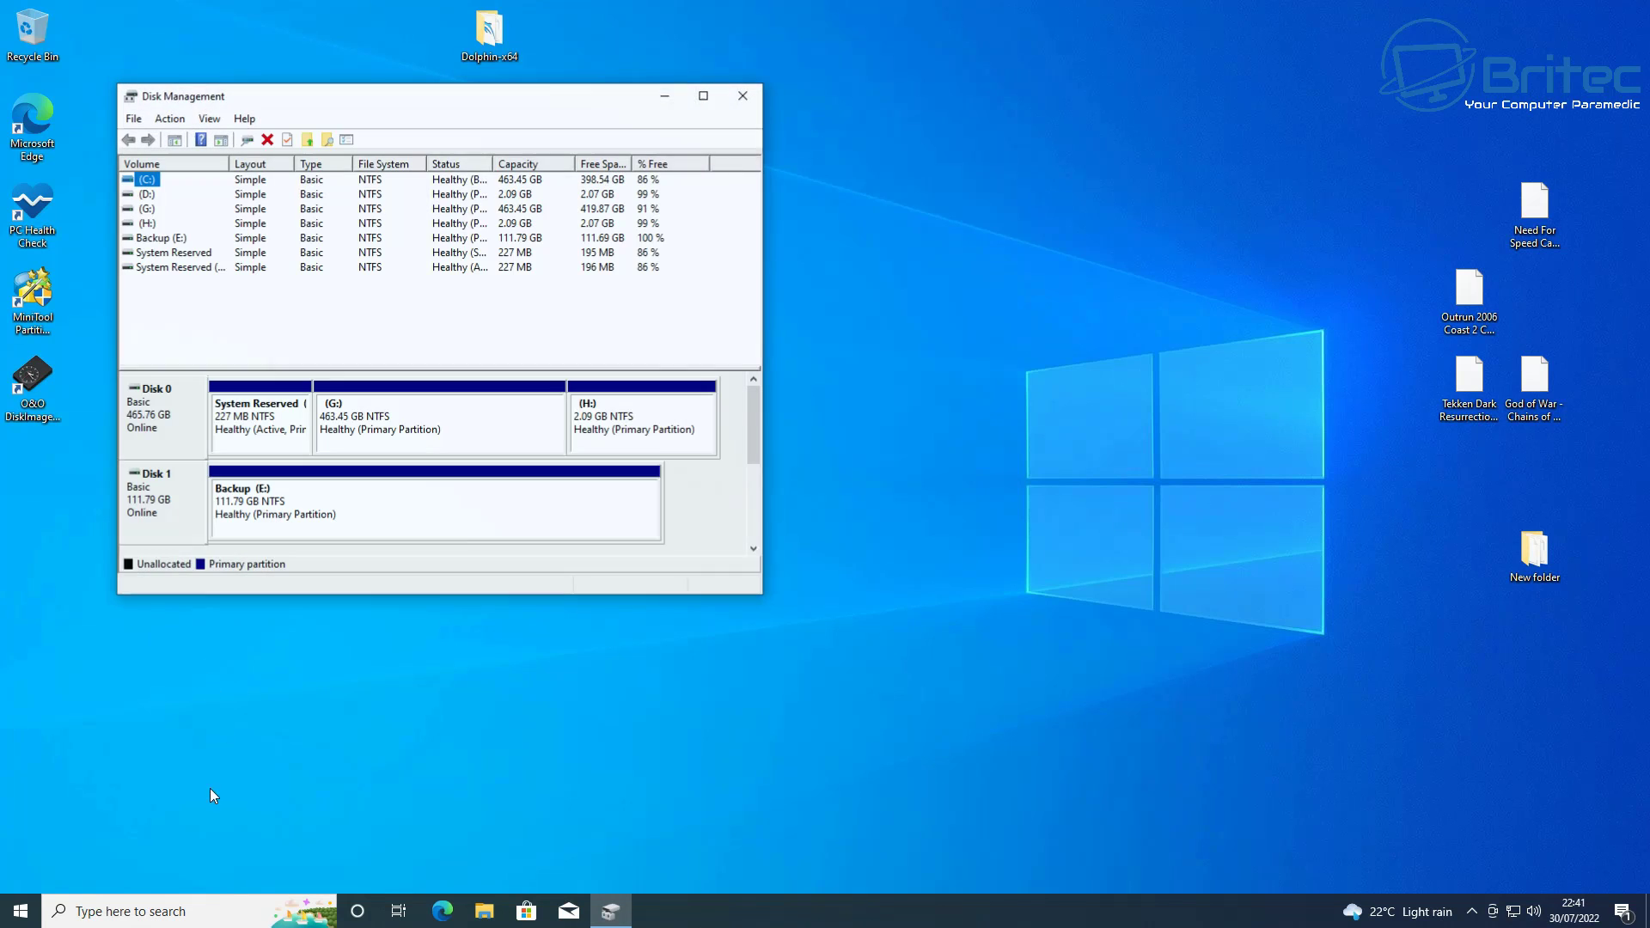
Step: Inspect Disk 2's partitions and unallocated space in Disk Management, including the options available for the C: partition
drag(713, 217, 752, 211)
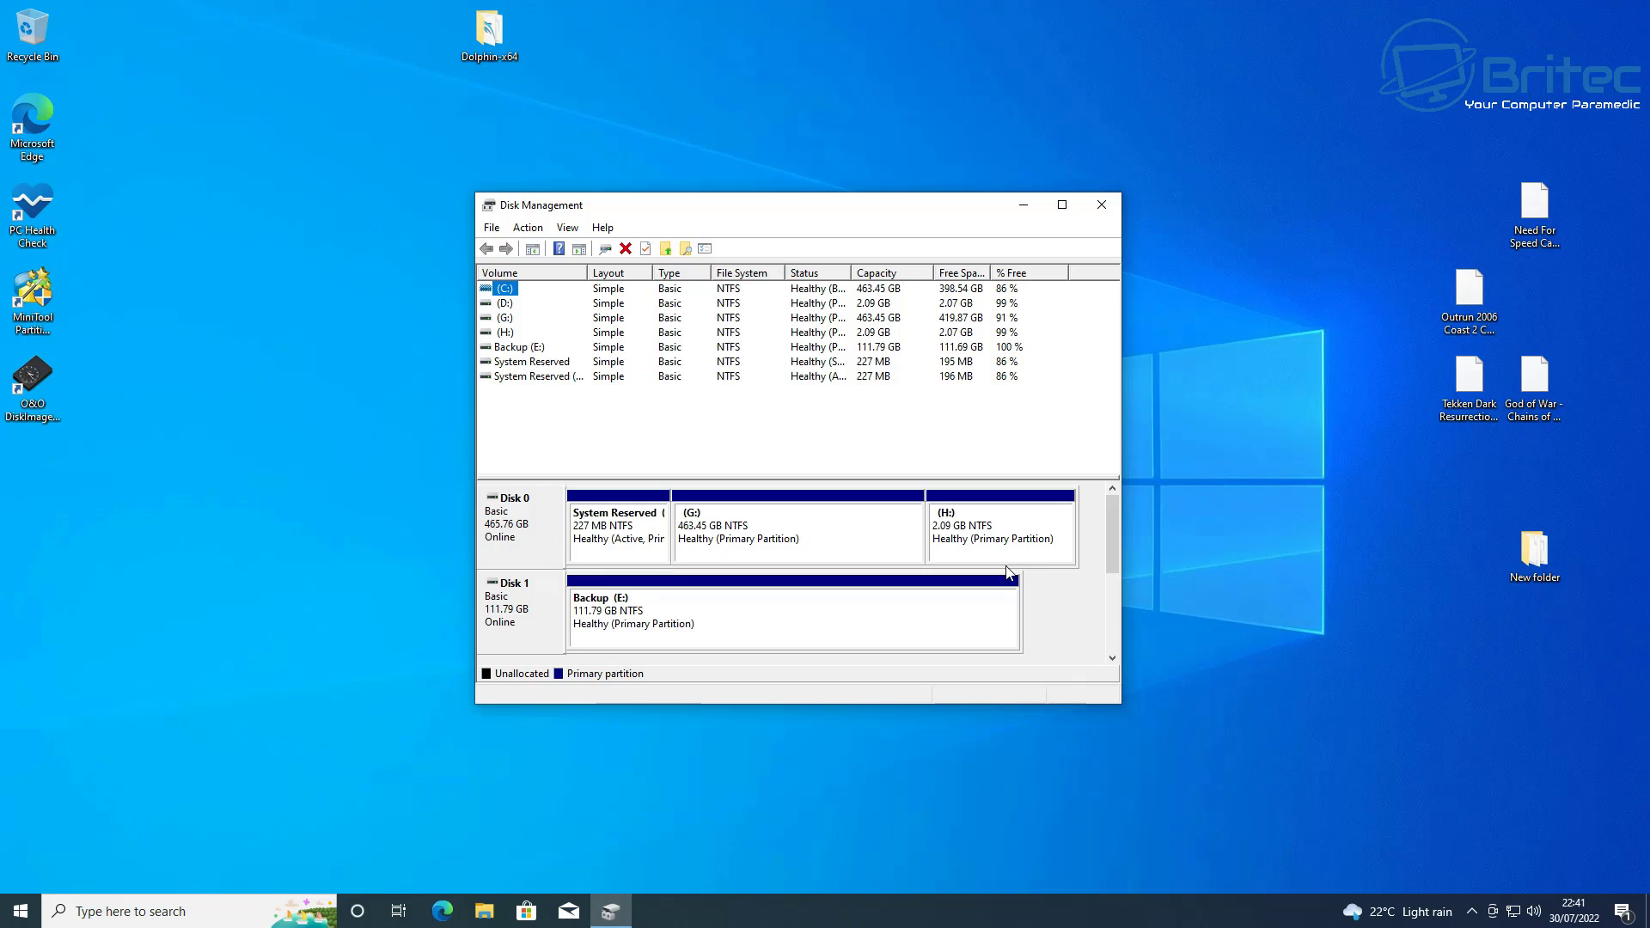
click(1112, 526)
drag(1115, 531, 1115, 561)
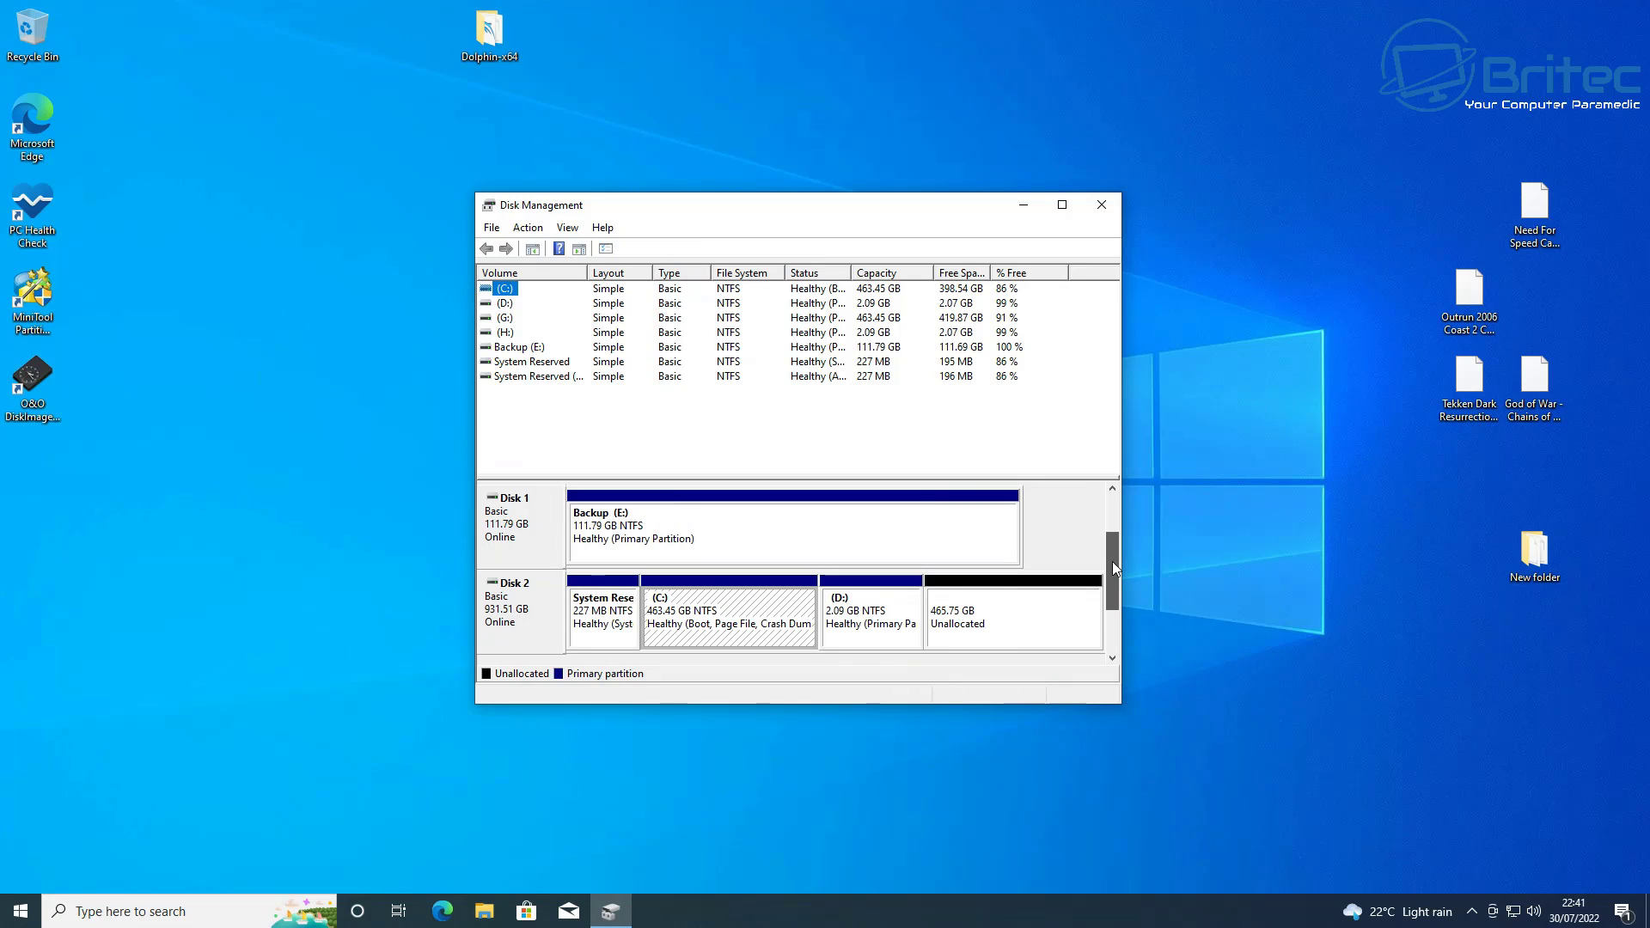
click(964, 607)
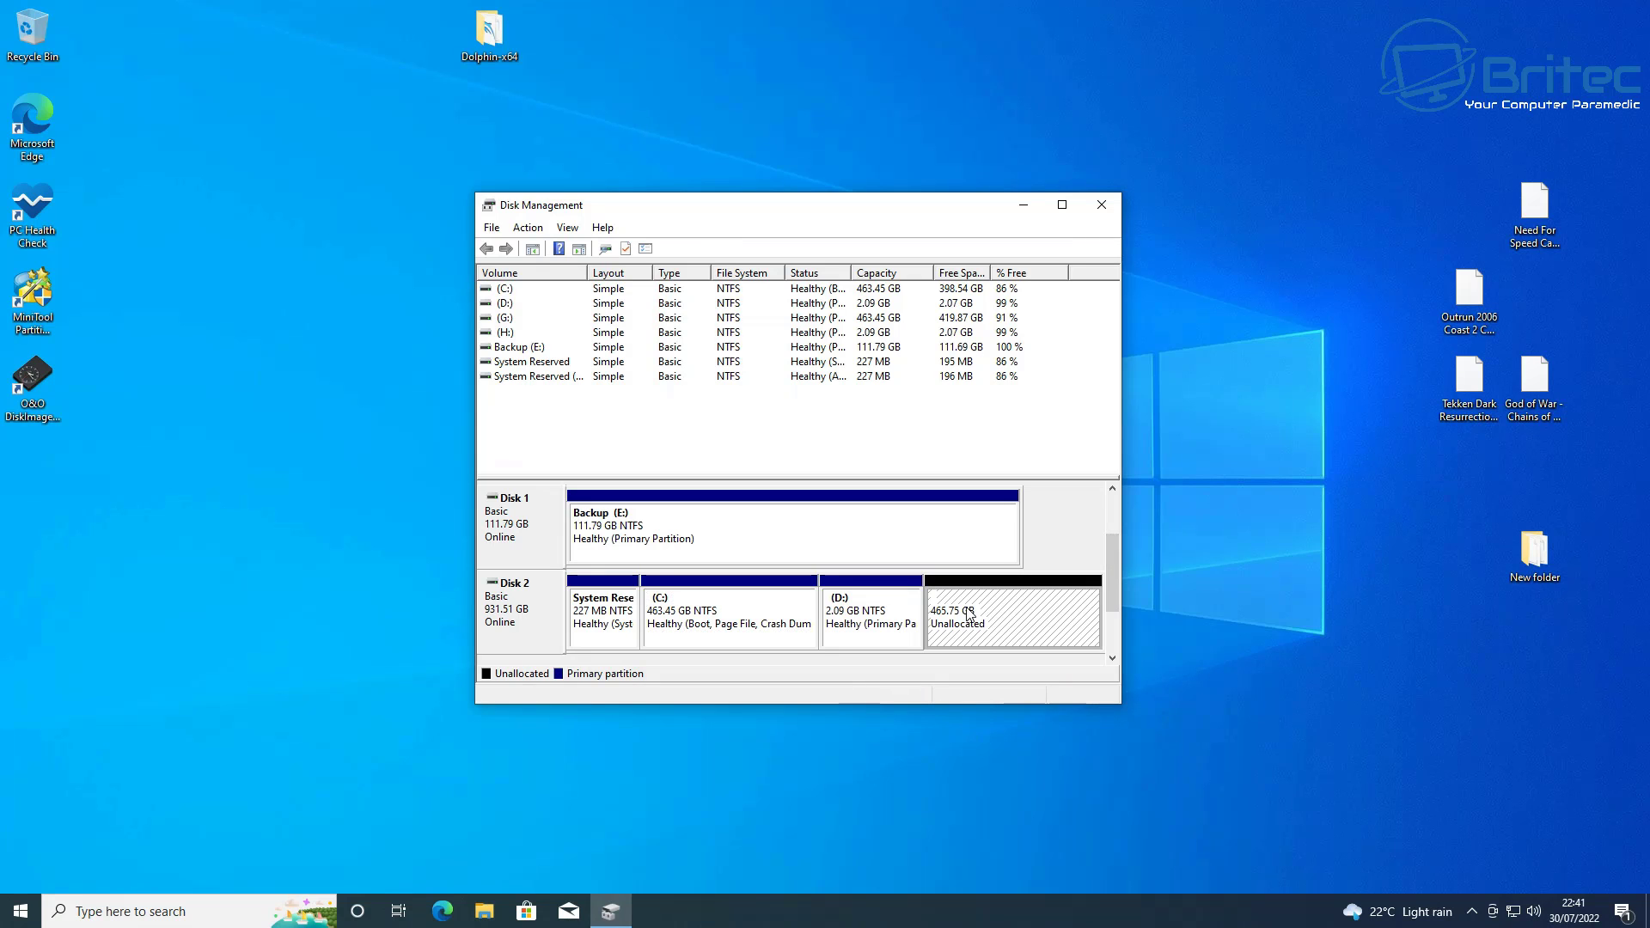
click(905, 612)
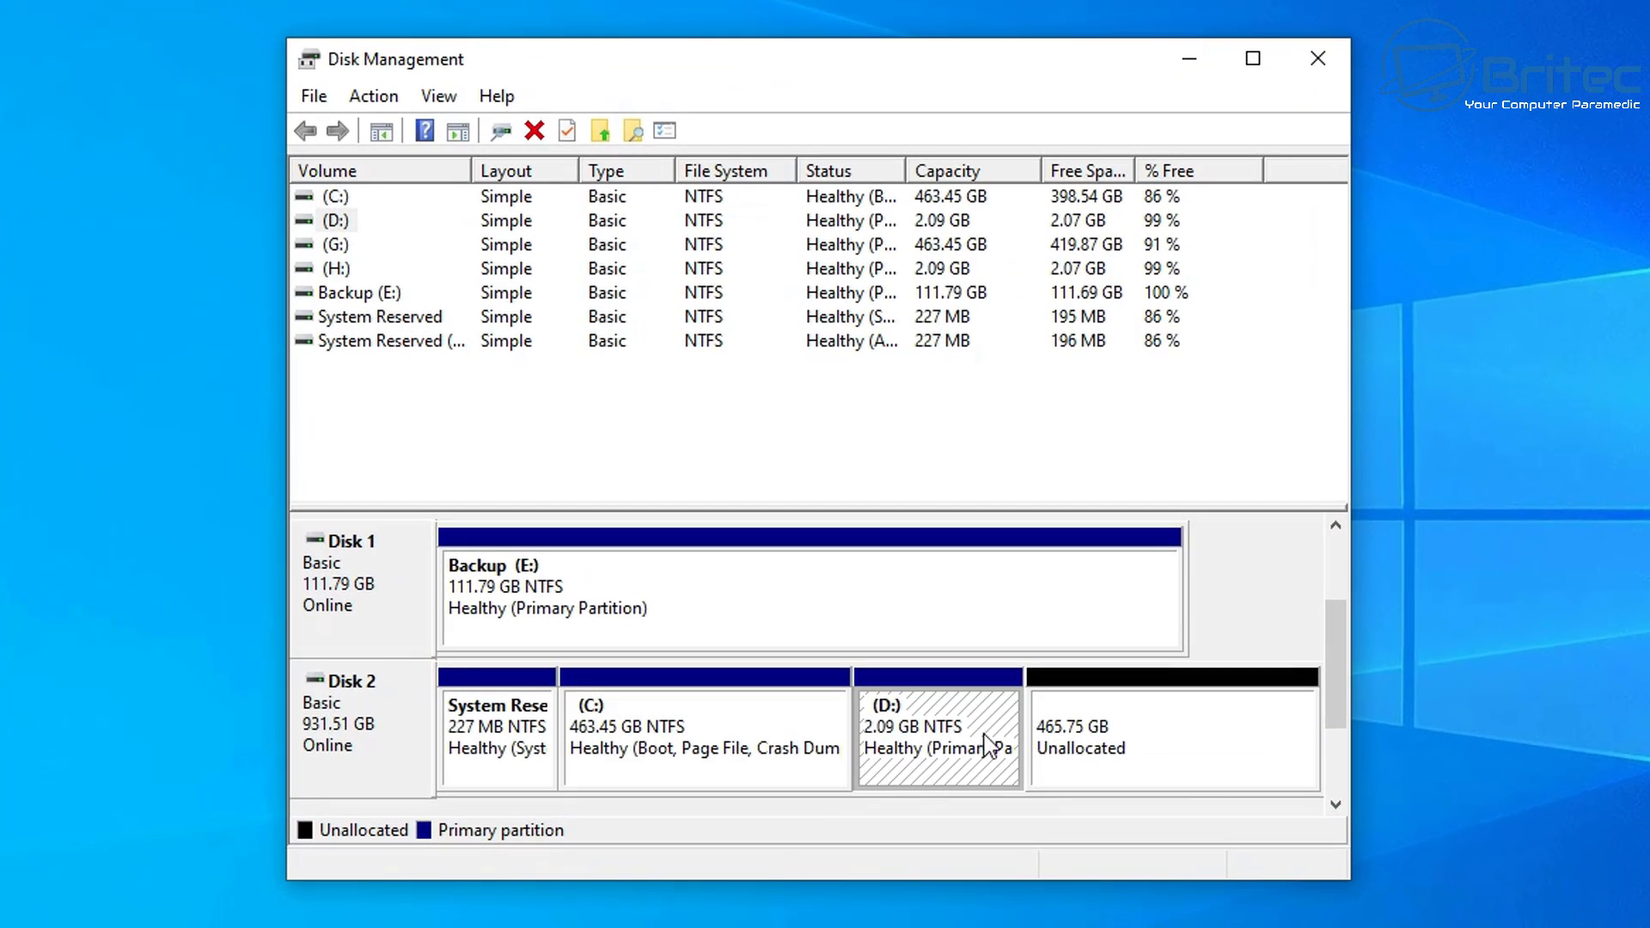
click(1112, 748)
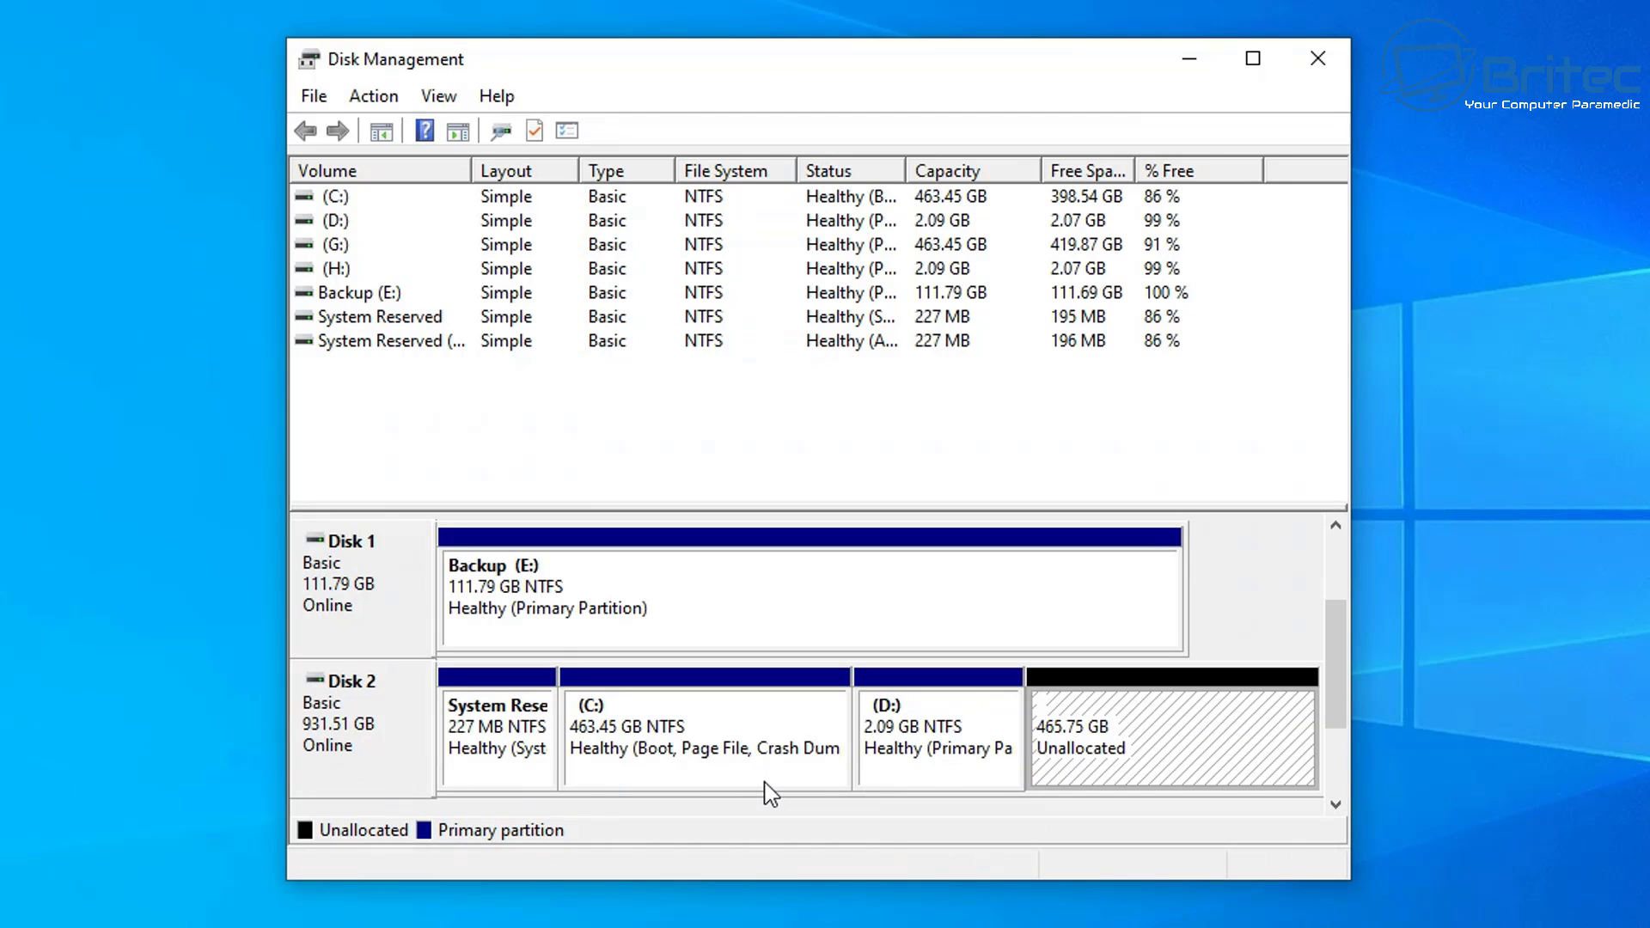
click(747, 761)
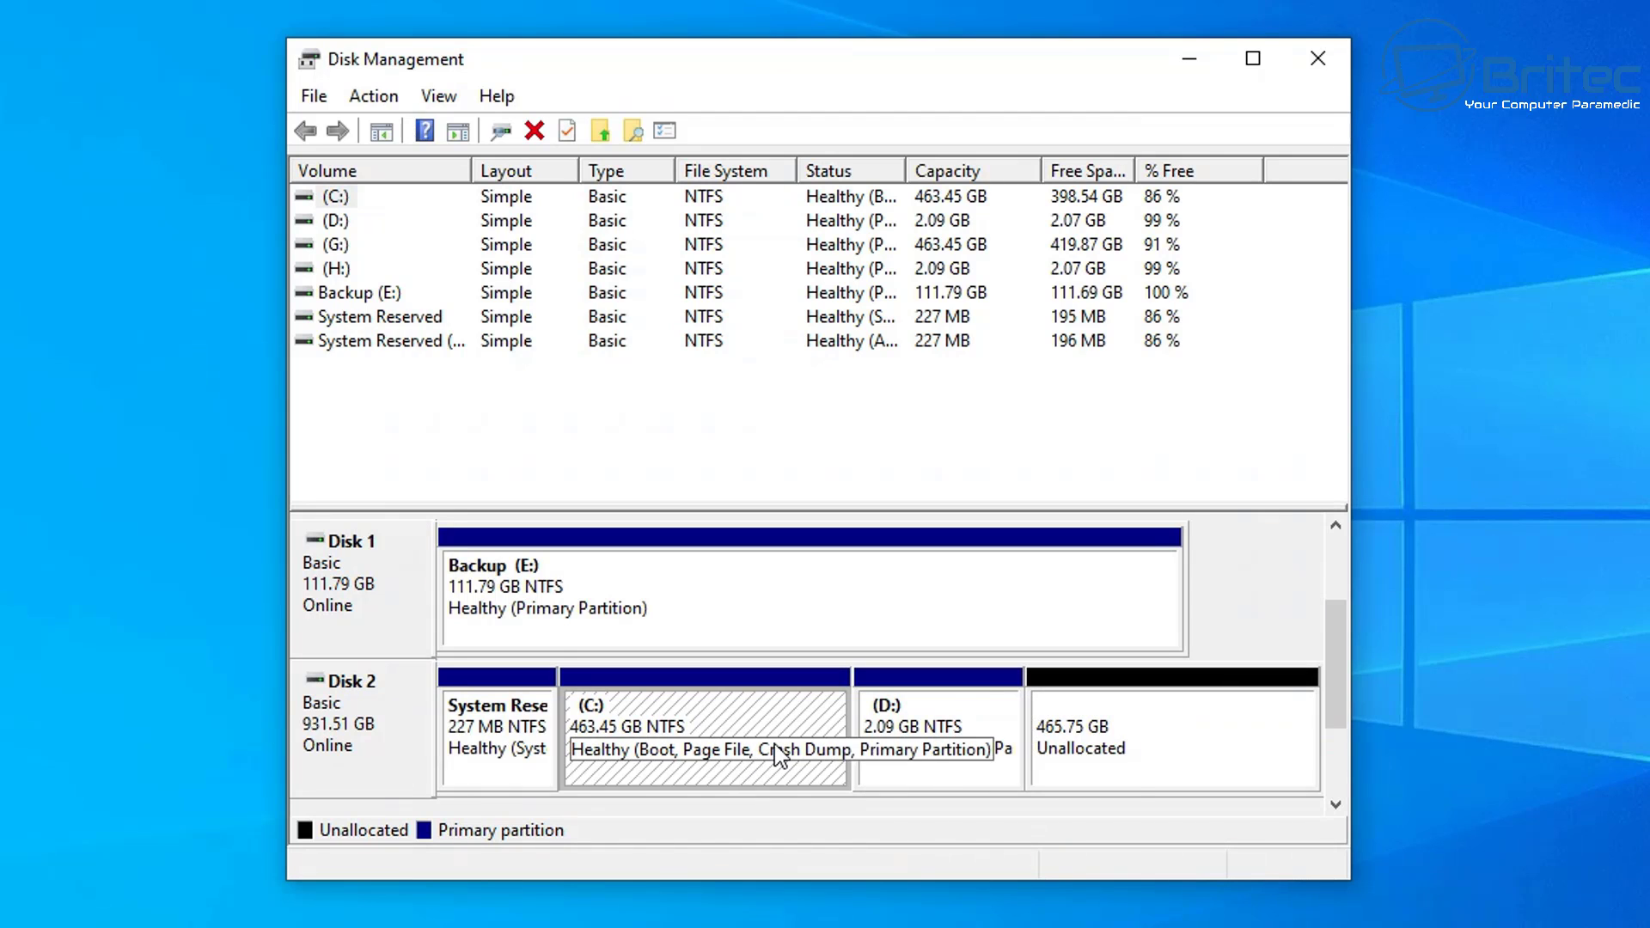
right_click(779, 755)
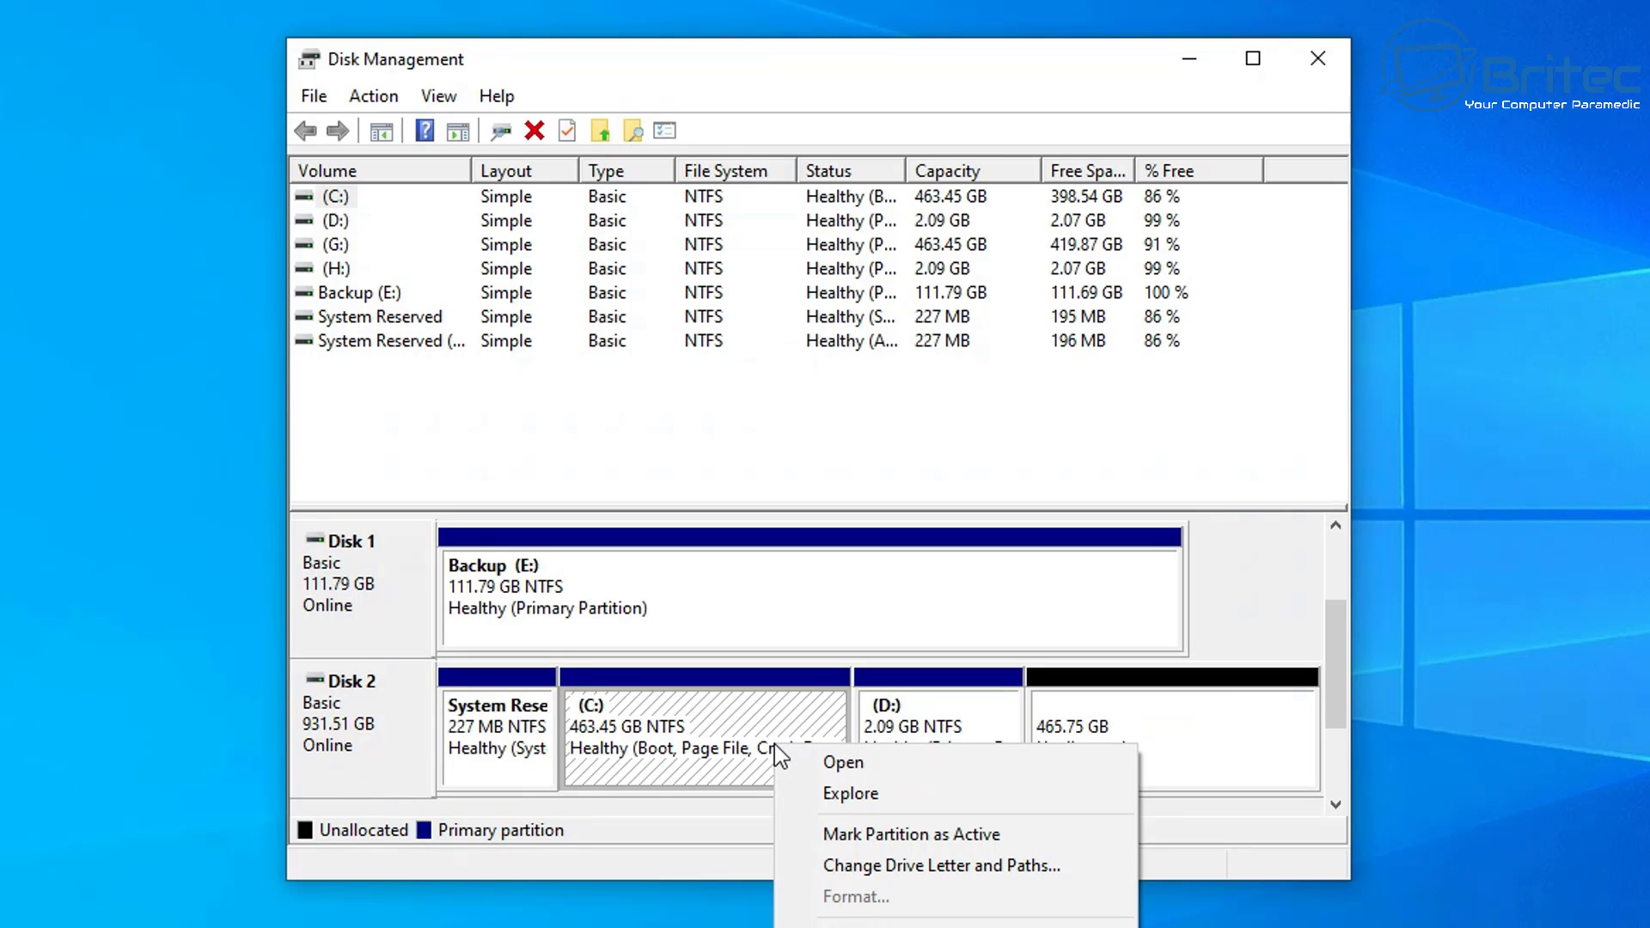
key(Escape)
click(938, 746)
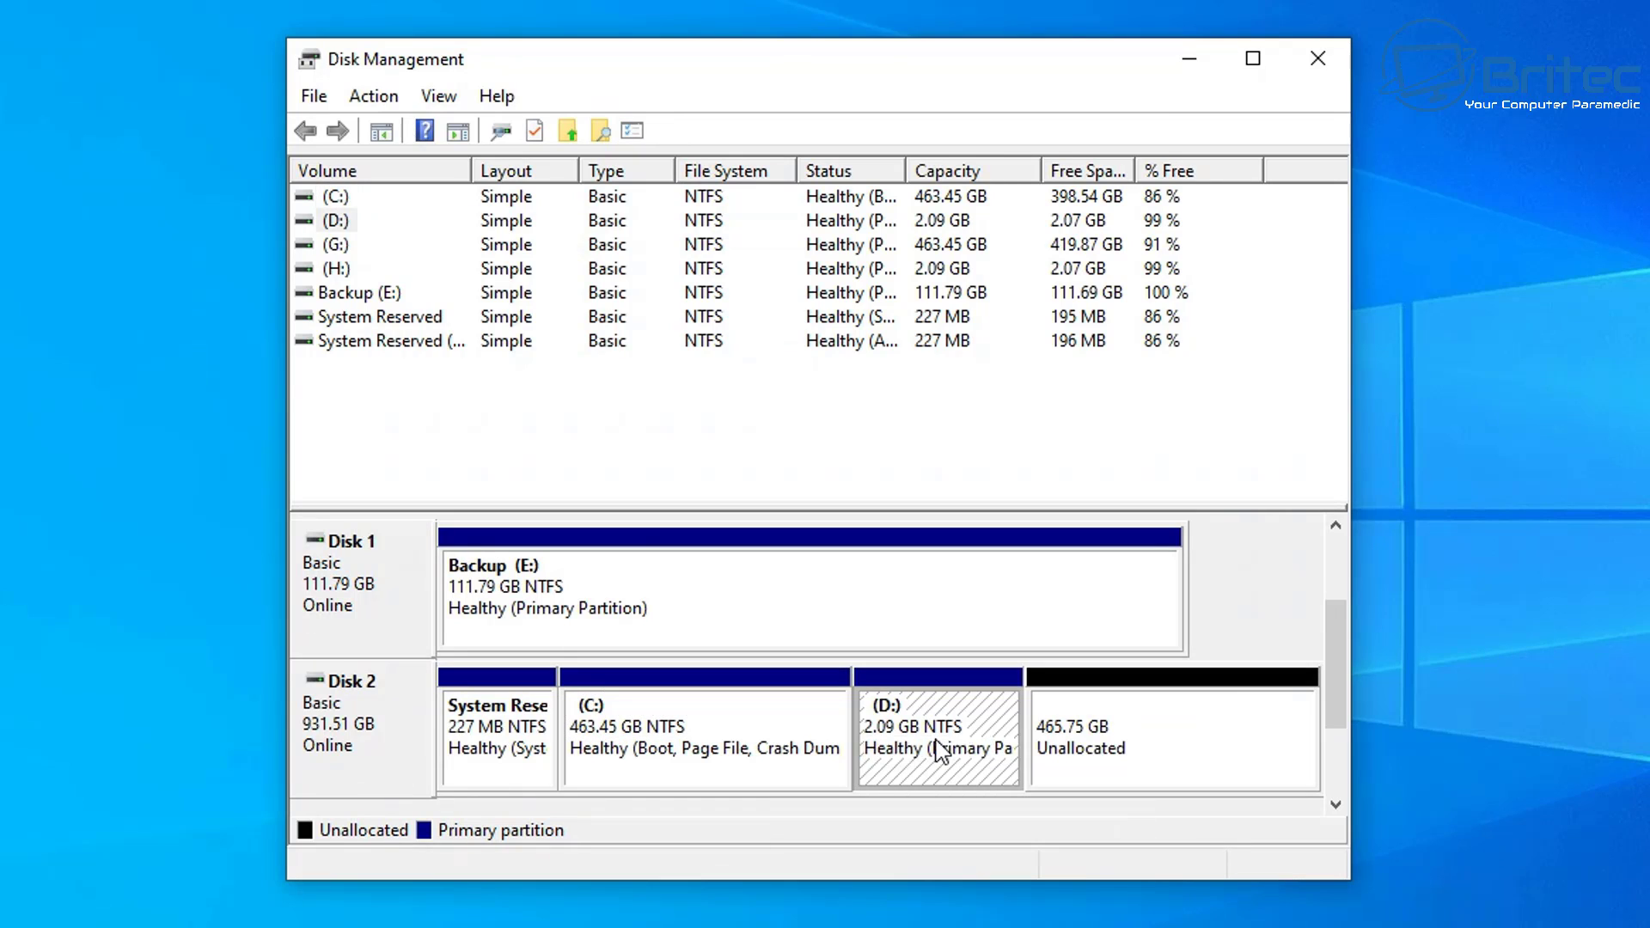
Step: Set up a new simple volume of 476930 MB with drive letter I in Disk 2's unallocated space
click(1119, 744)
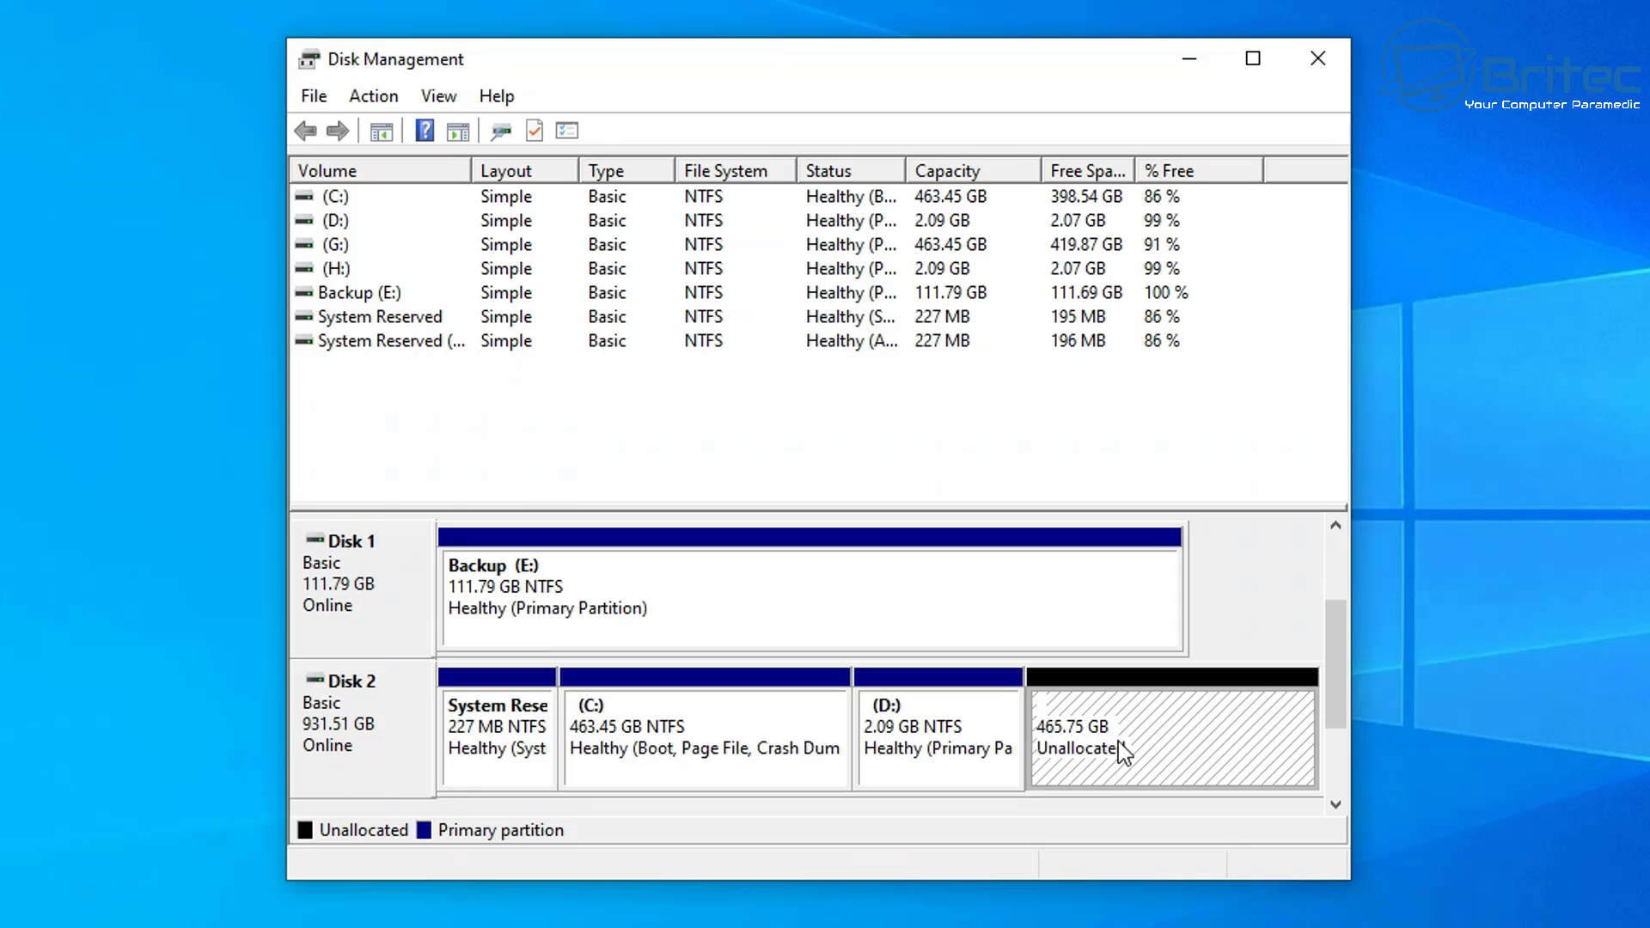
right_click(1133, 744)
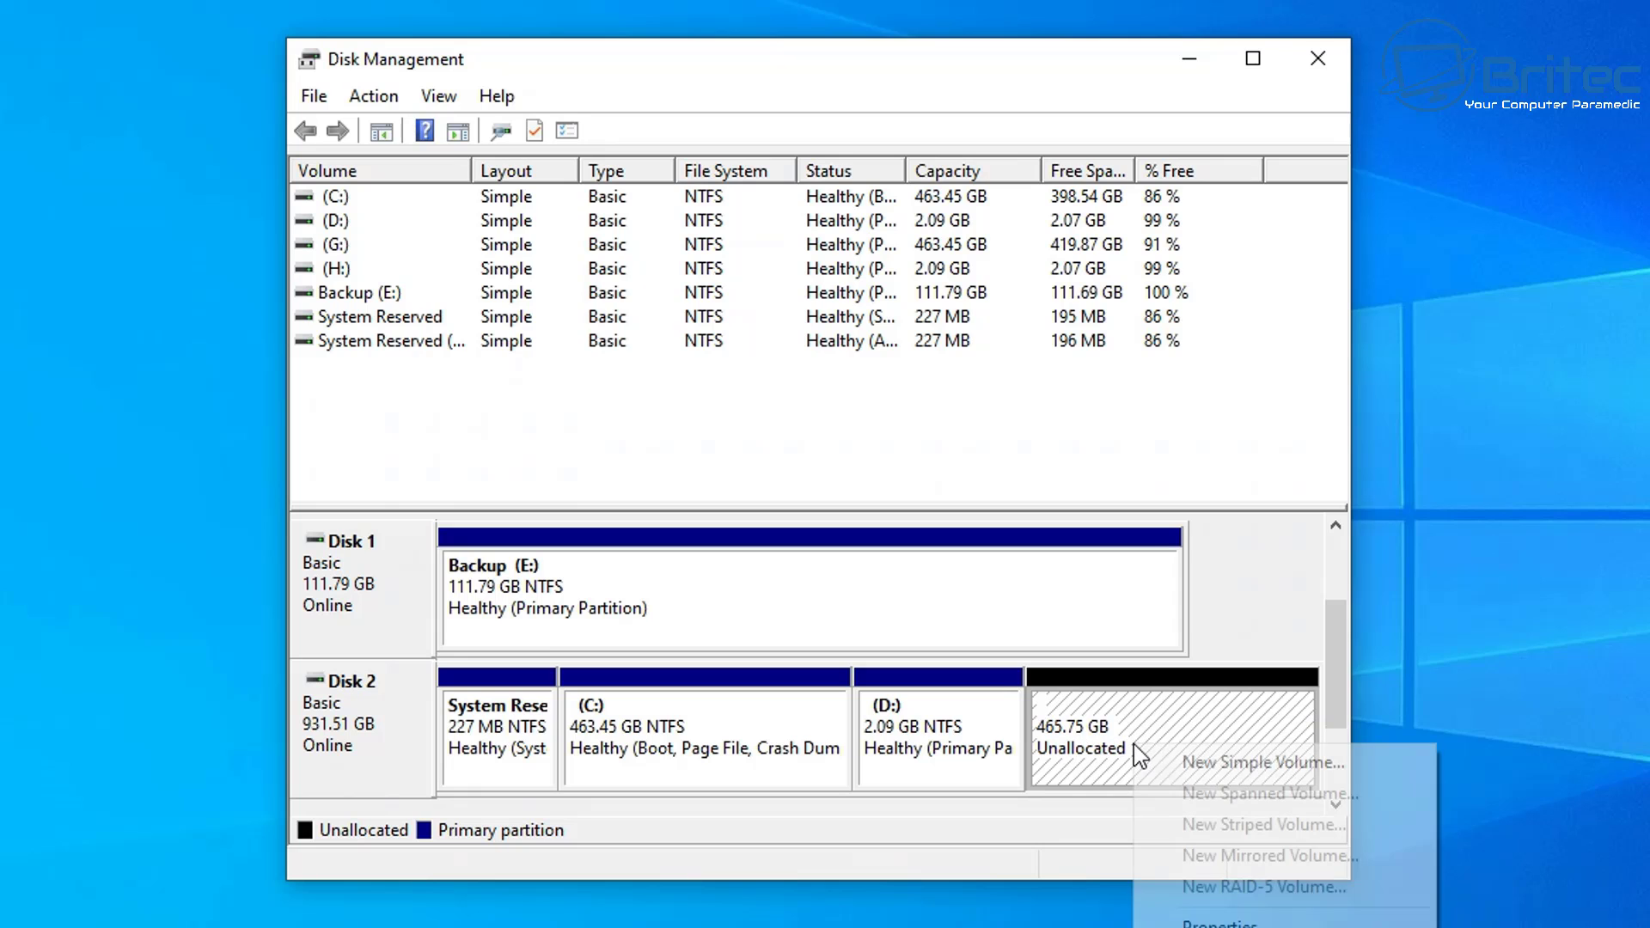
click(1264, 762)
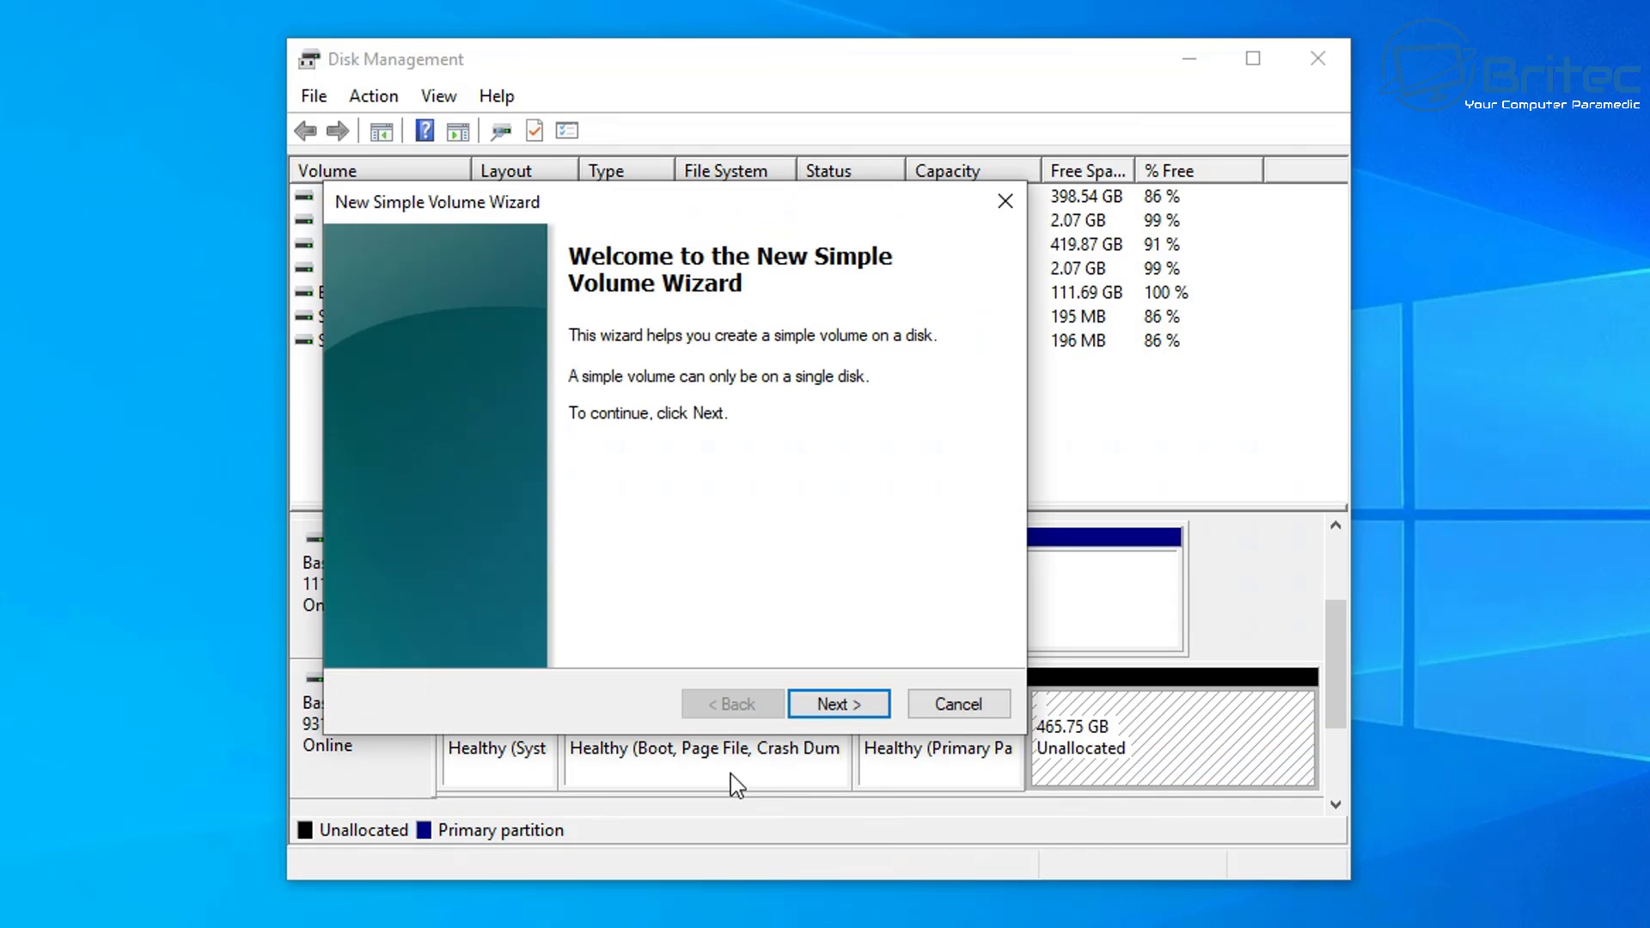
click(844, 702)
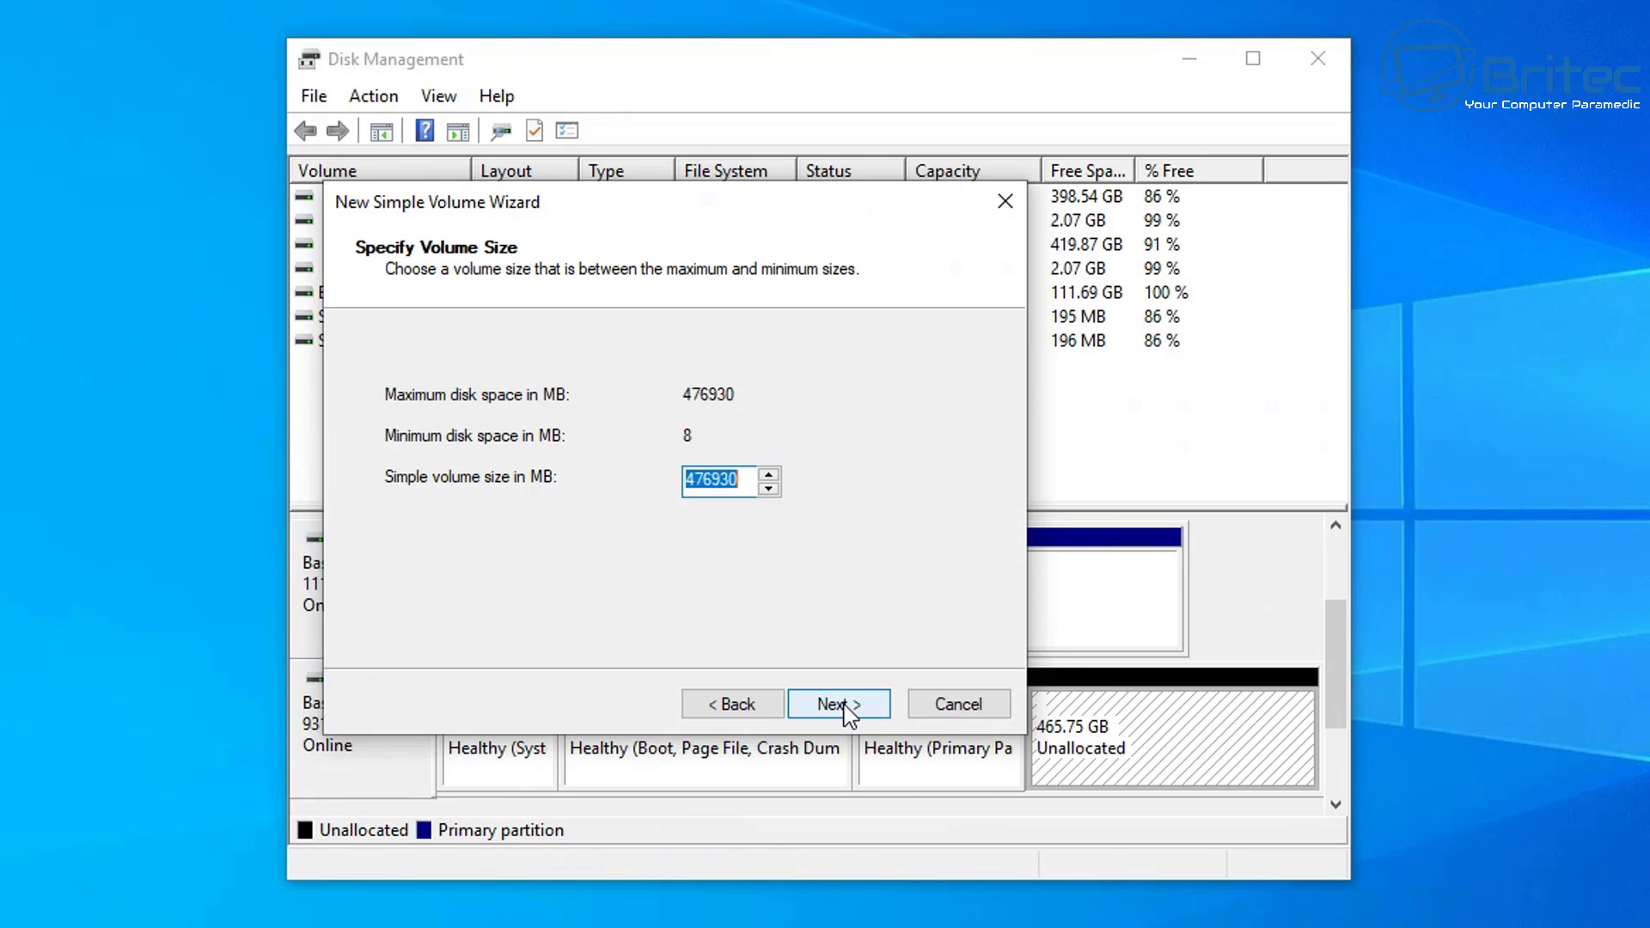
click(844, 705)
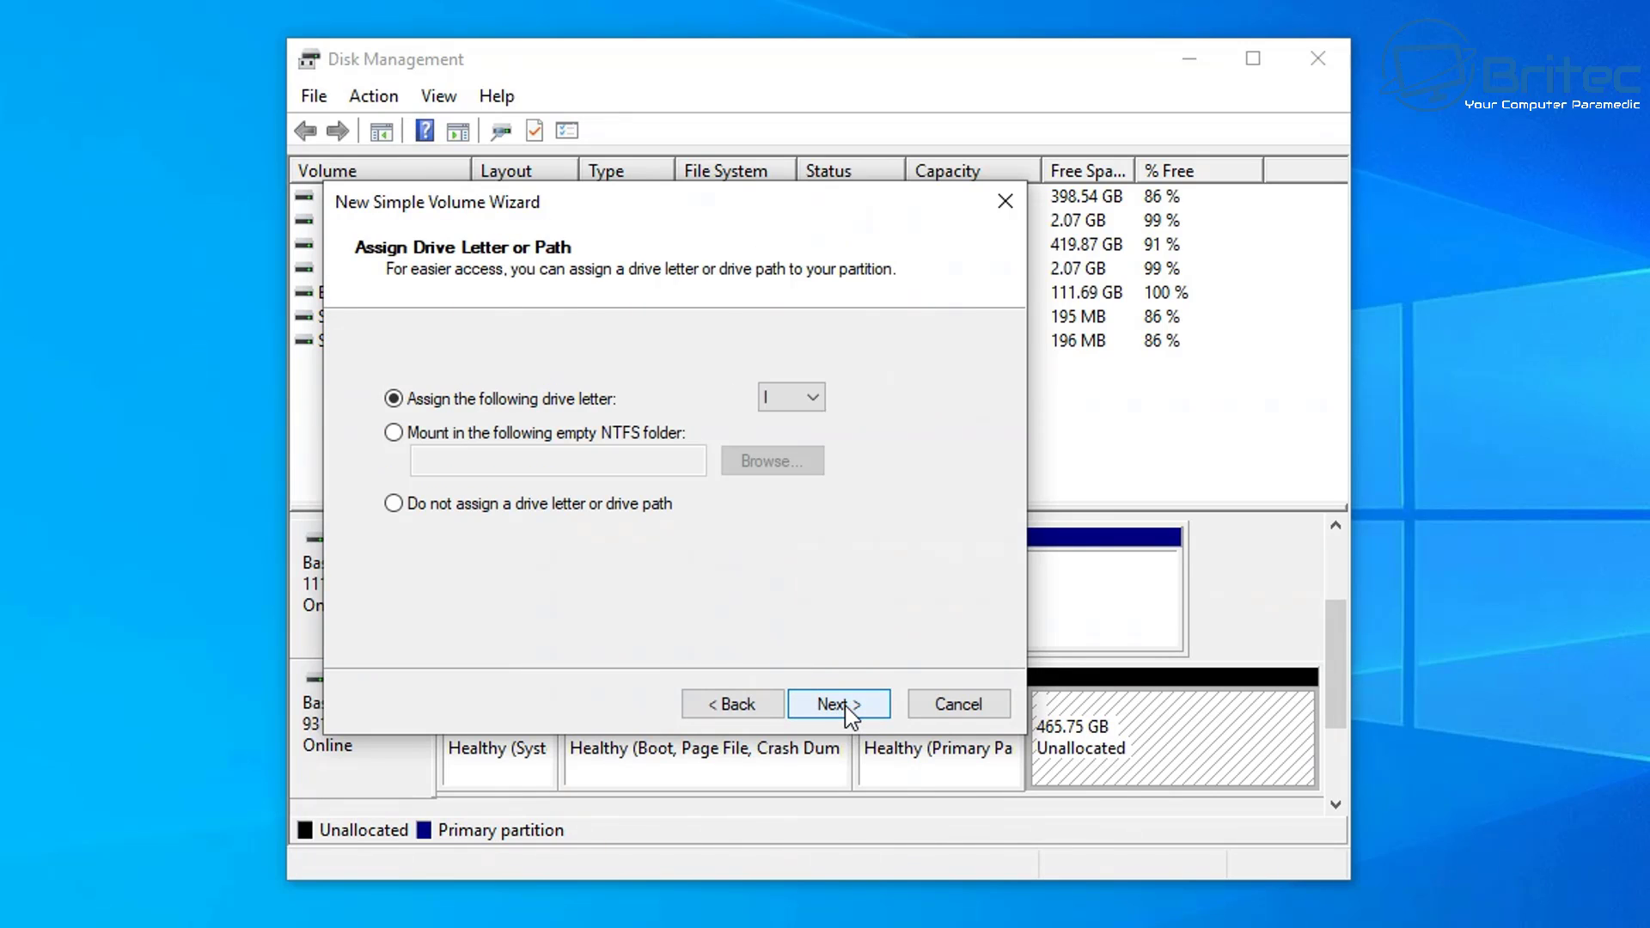
click(843, 705)
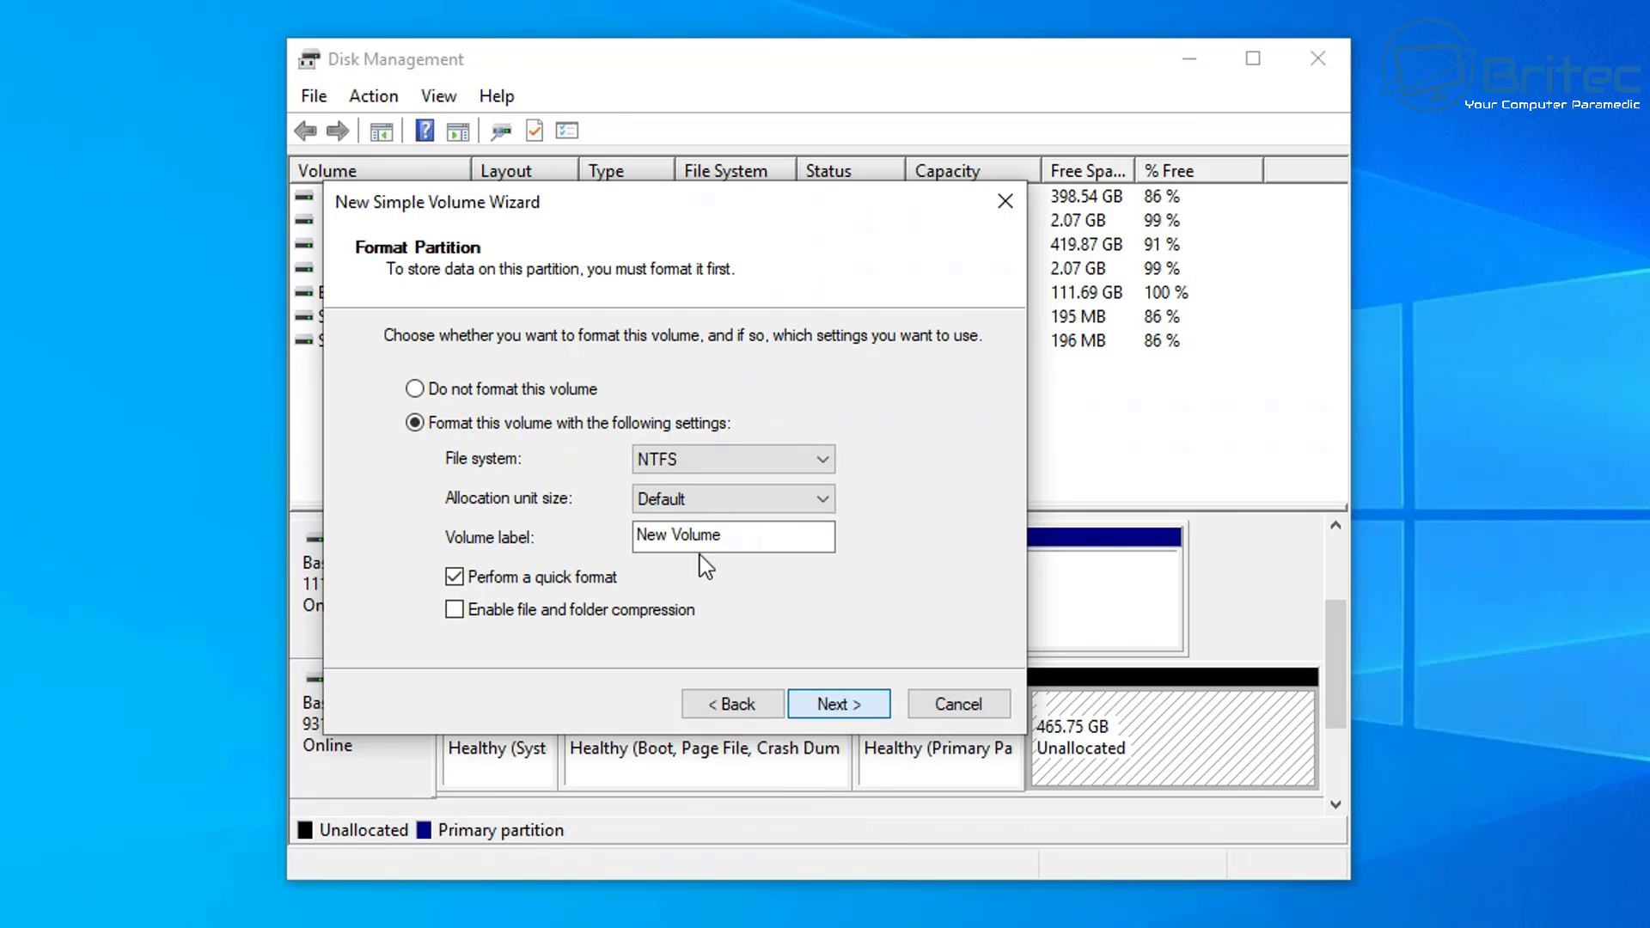
Step: Label the new volume archive, keep the NTFS quick format, and finish creating it
drag(635, 537, 722, 536)
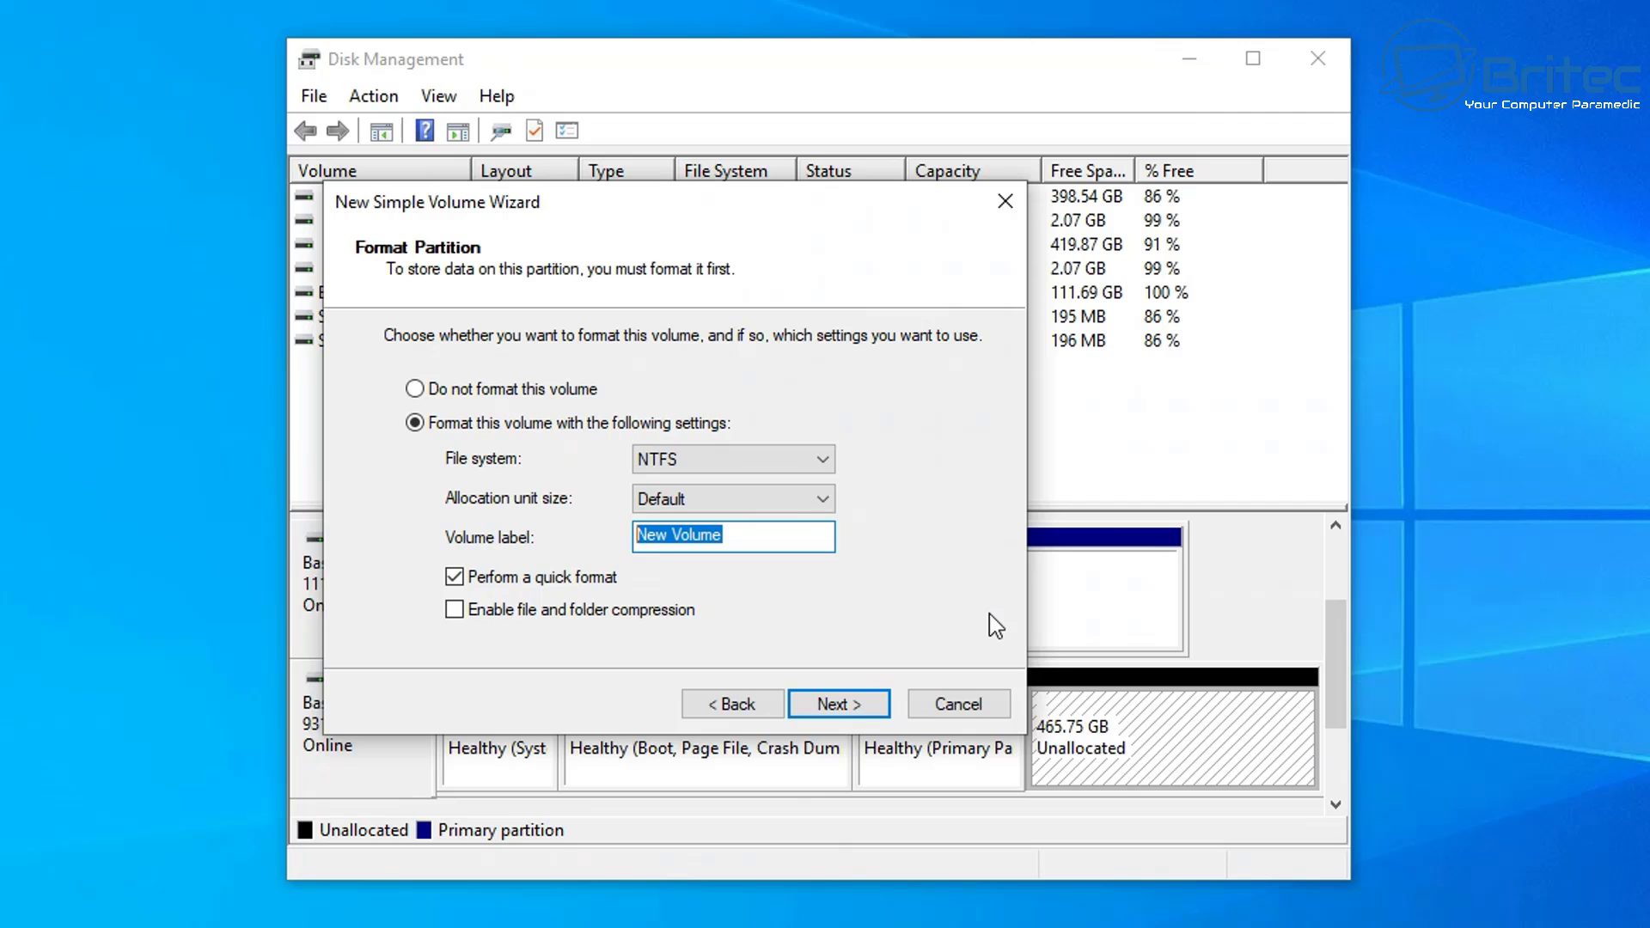
text(arch)
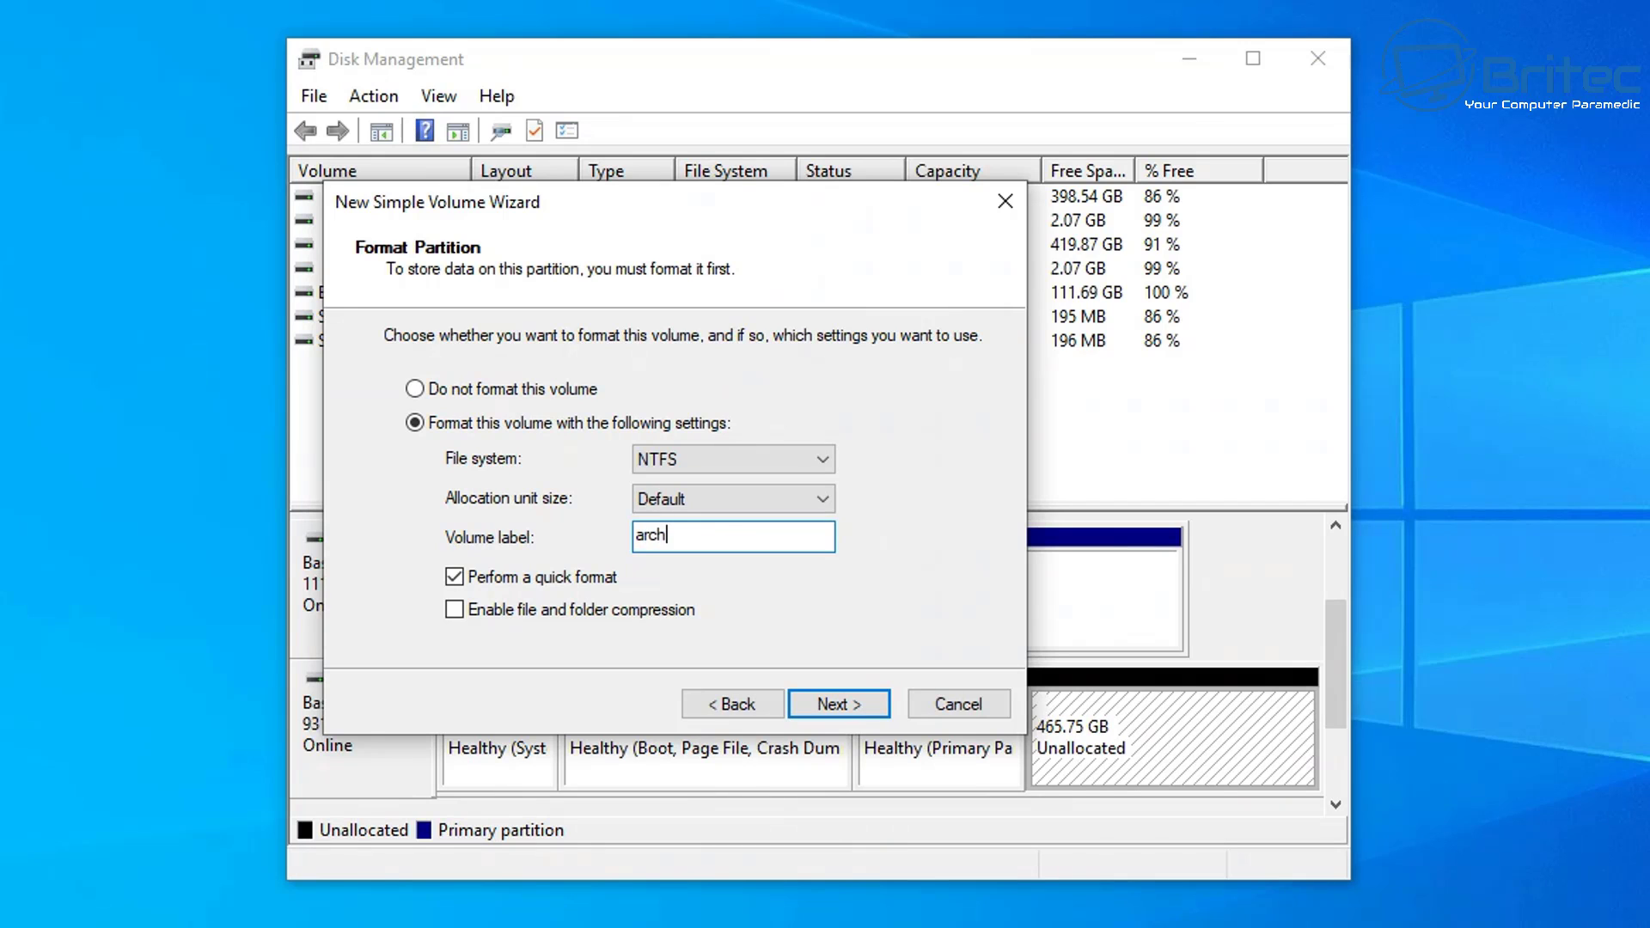
text(ive)
click(844, 707)
click(841, 703)
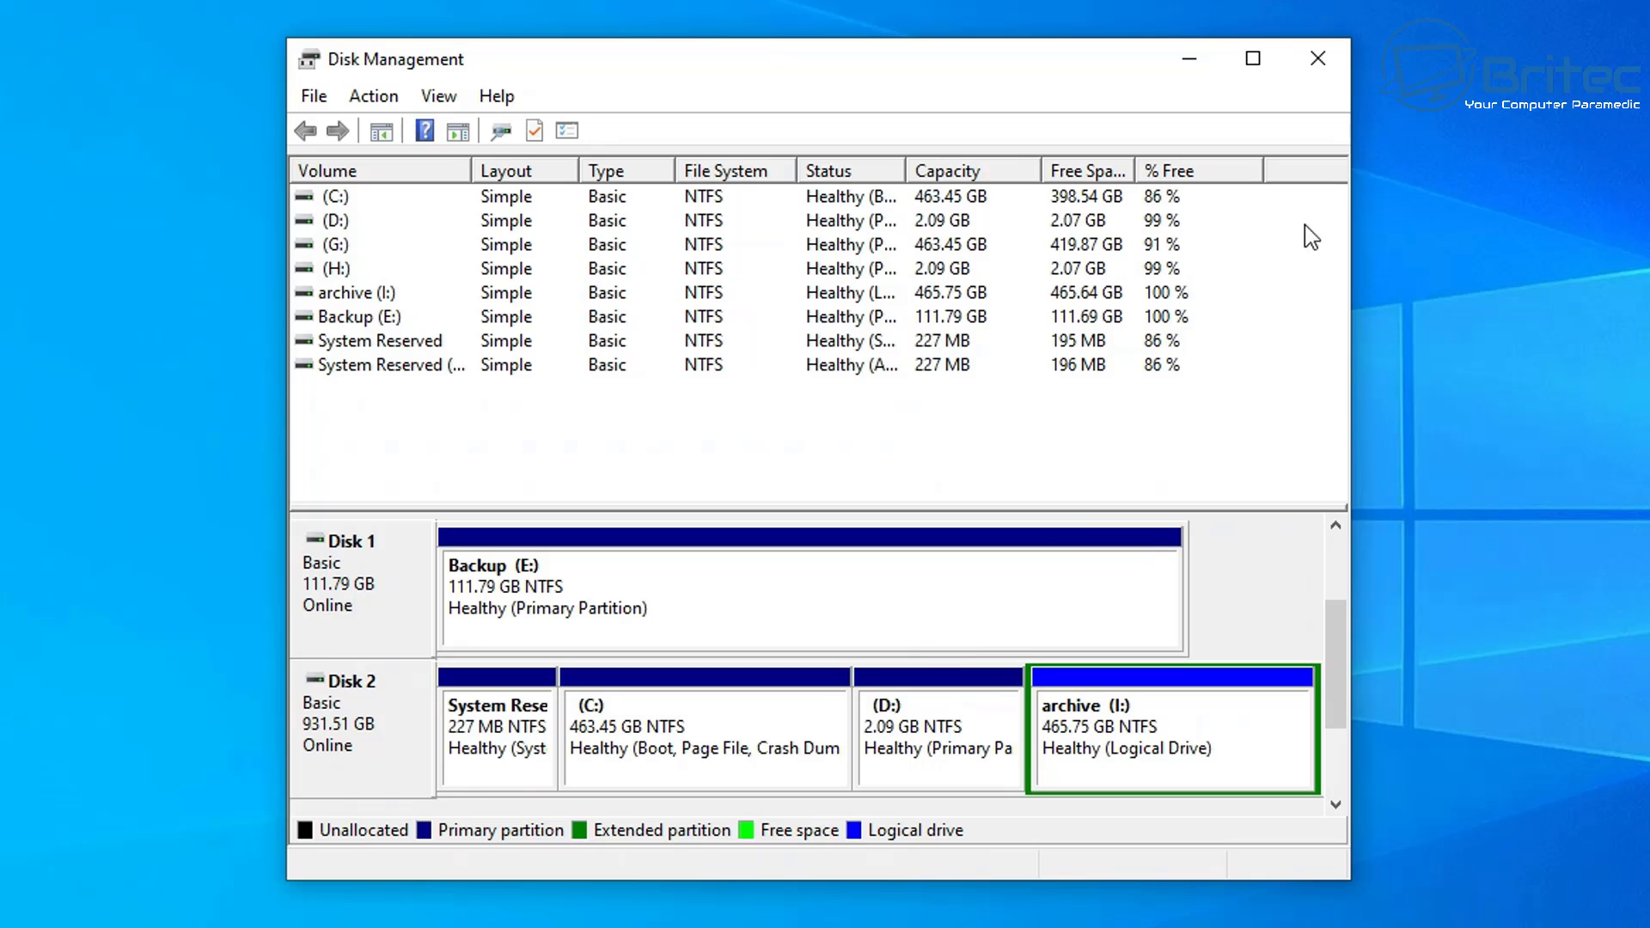
Step: Close Disk Management, check the archive (I:) drive in File Explorer, and close the window
click(1313, 67)
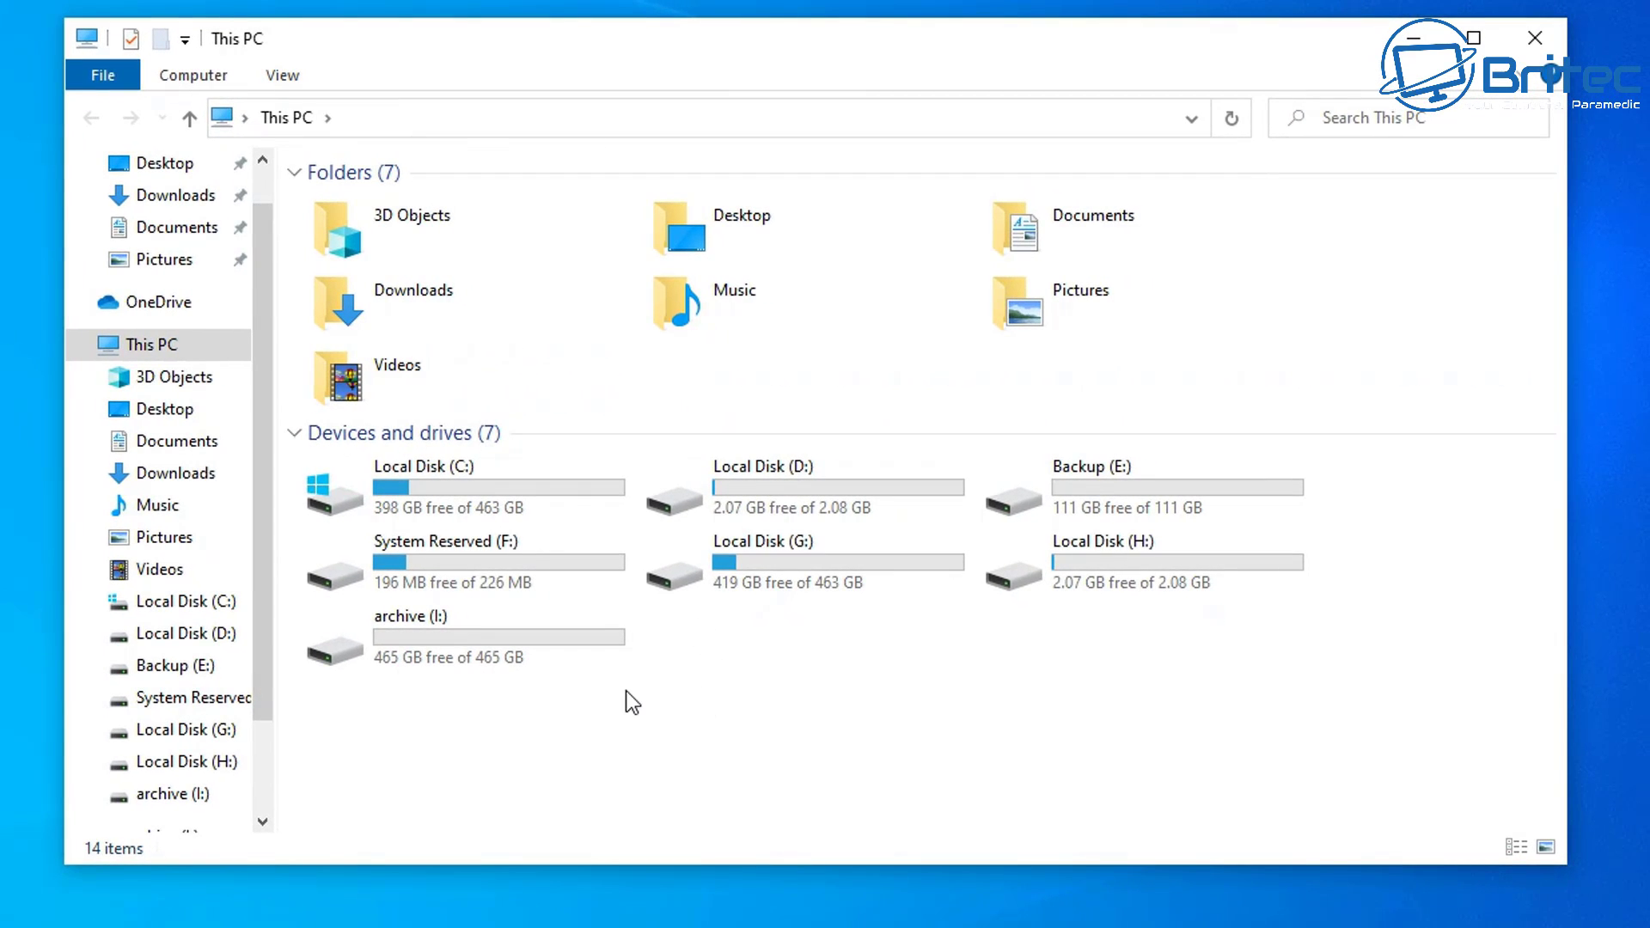
click(525, 650)
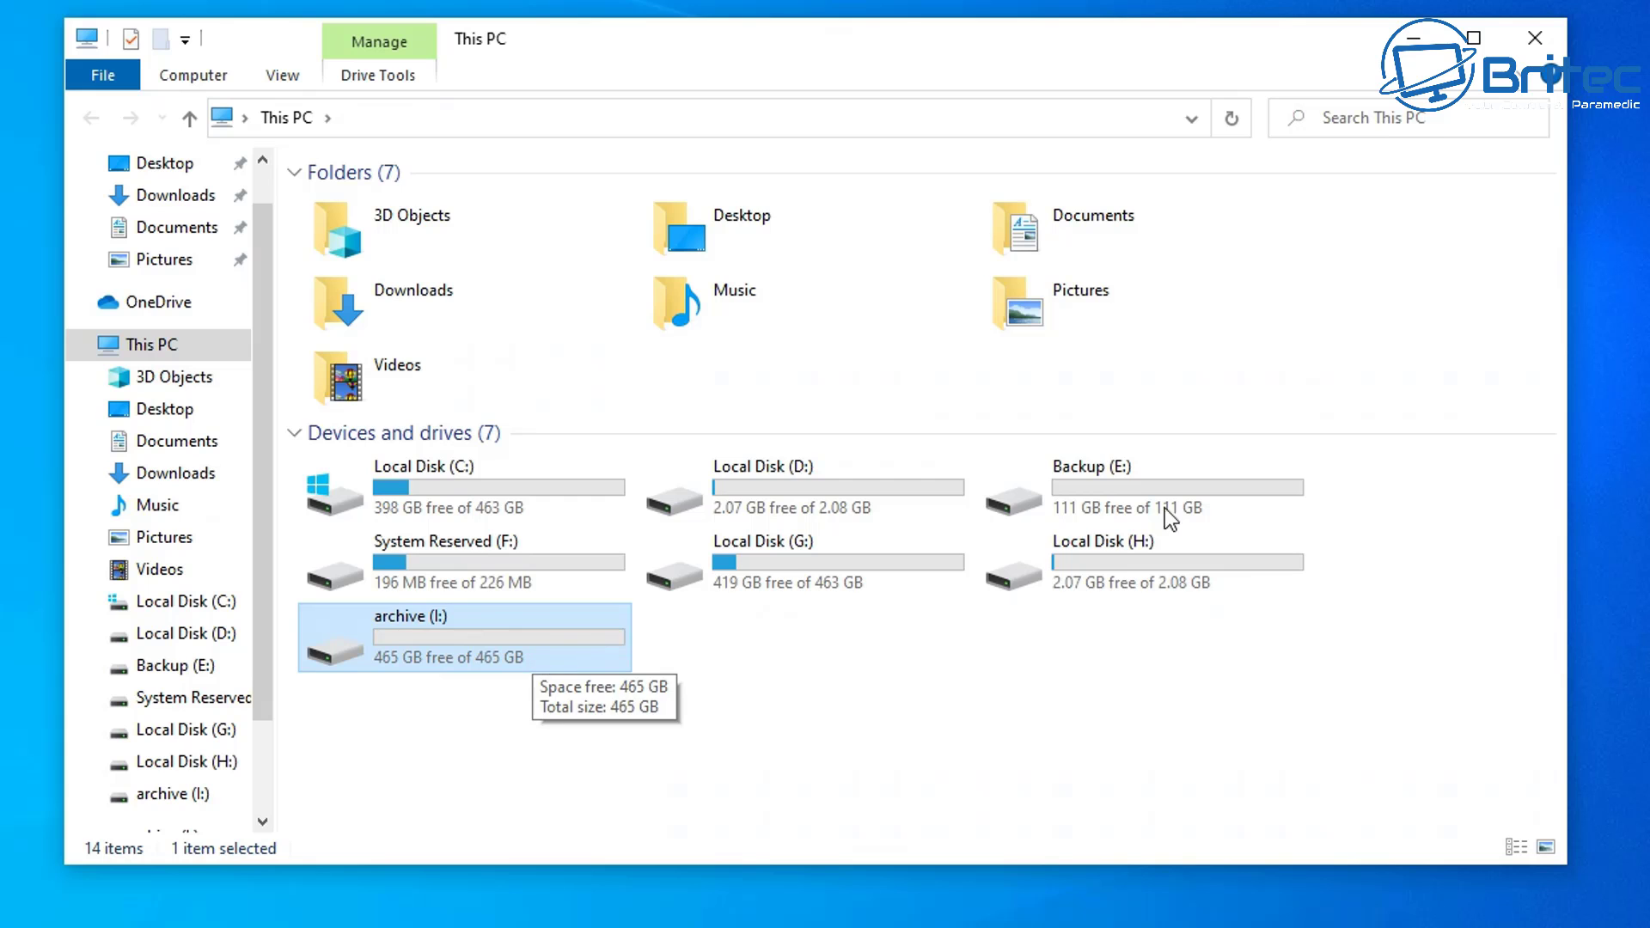
click(1528, 48)
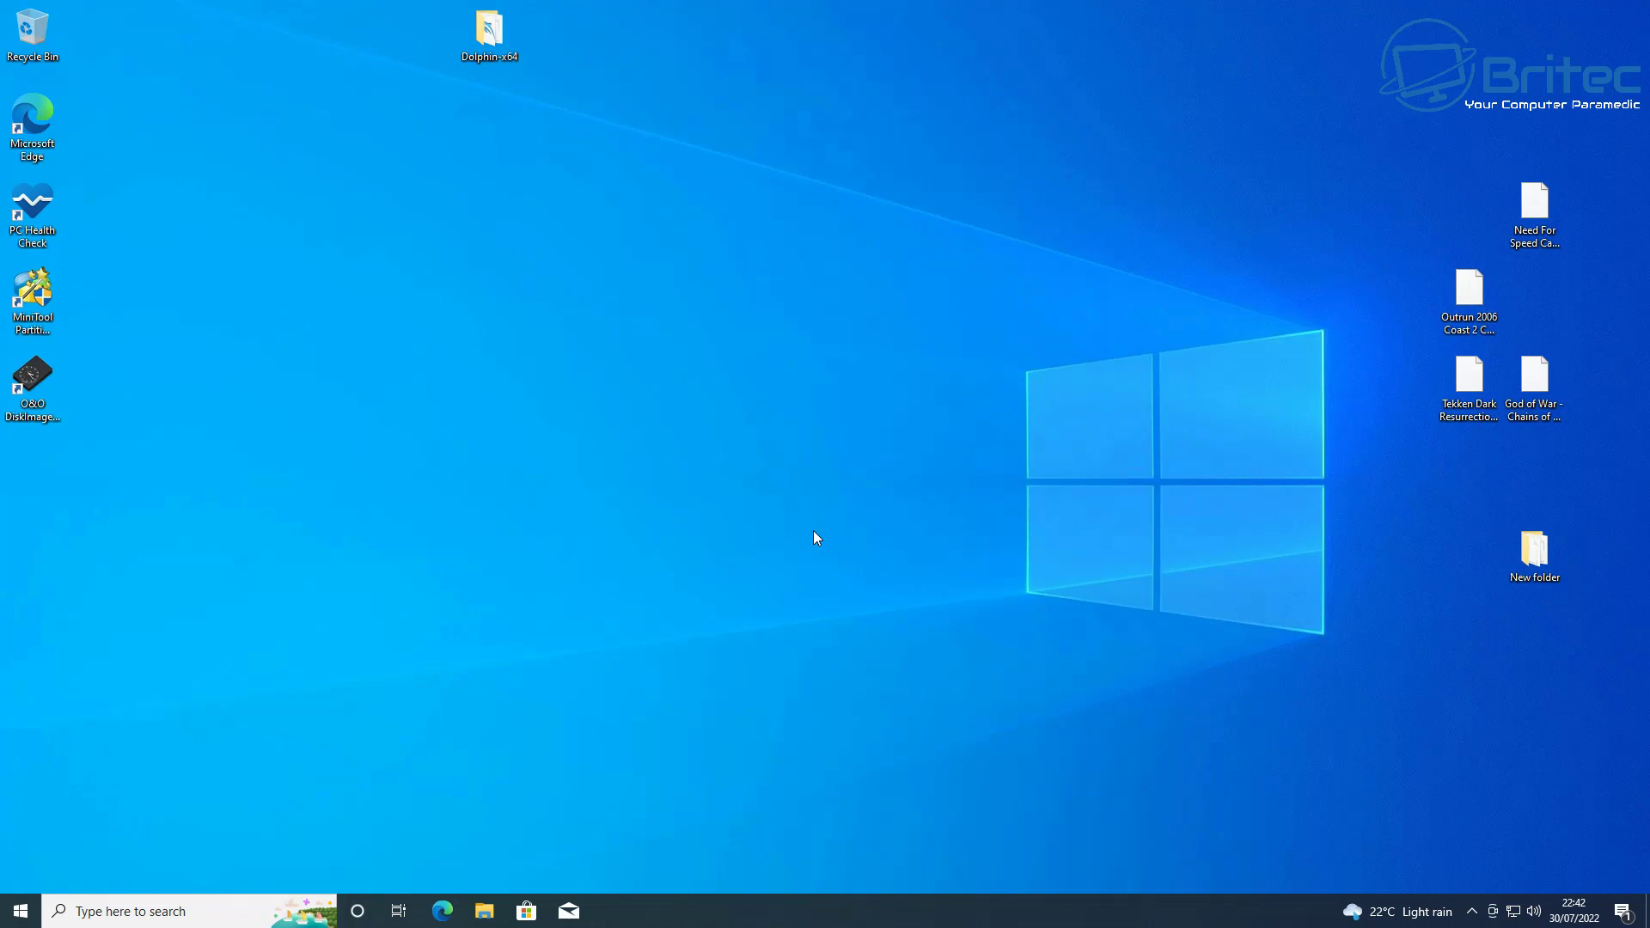
Step: Hide the desktop icons
right_click(813, 530)
click(791, 538)
right_click(790, 534)
mouse_move(869, 548)
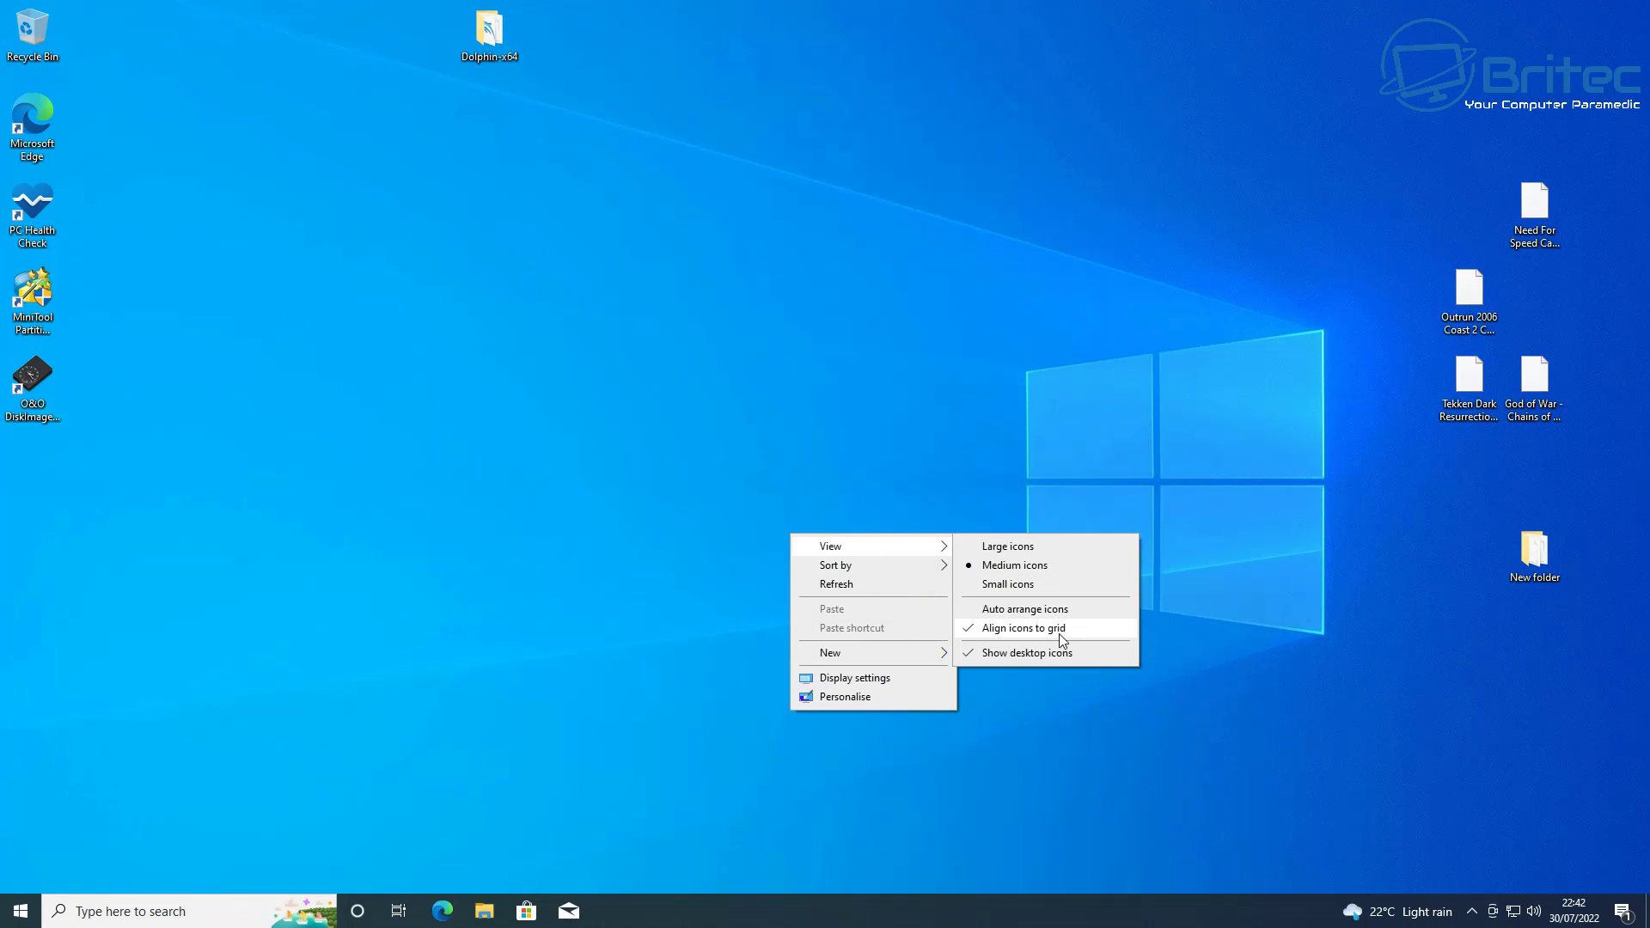
click(1048, 655)
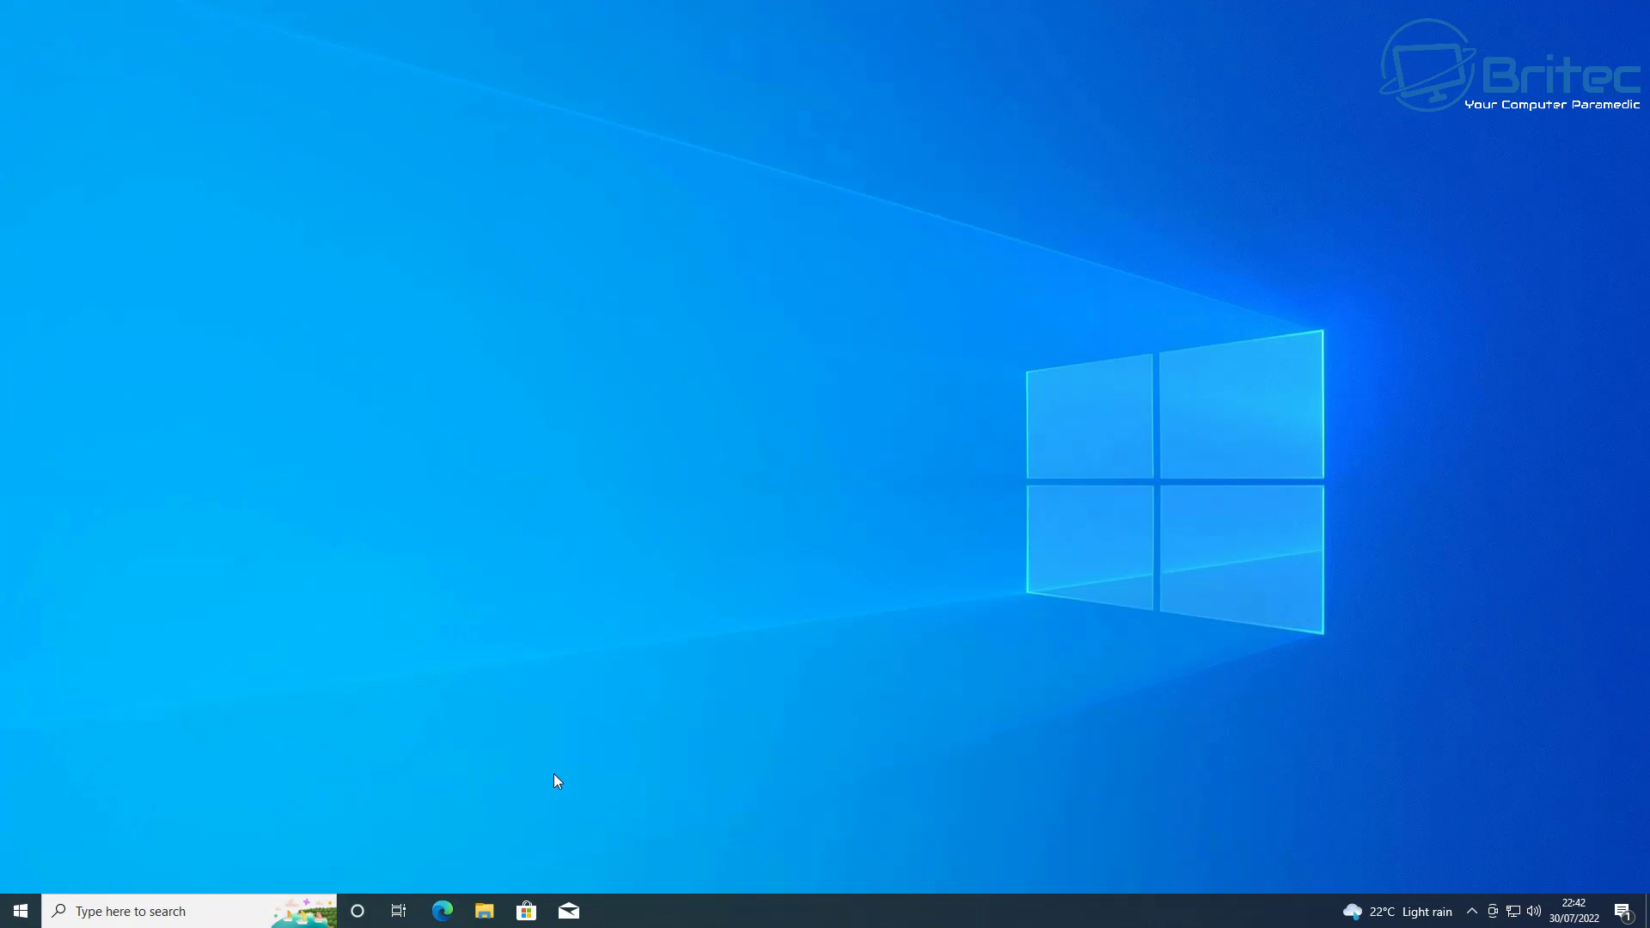
Step: Restart the computer
click(23, 911)
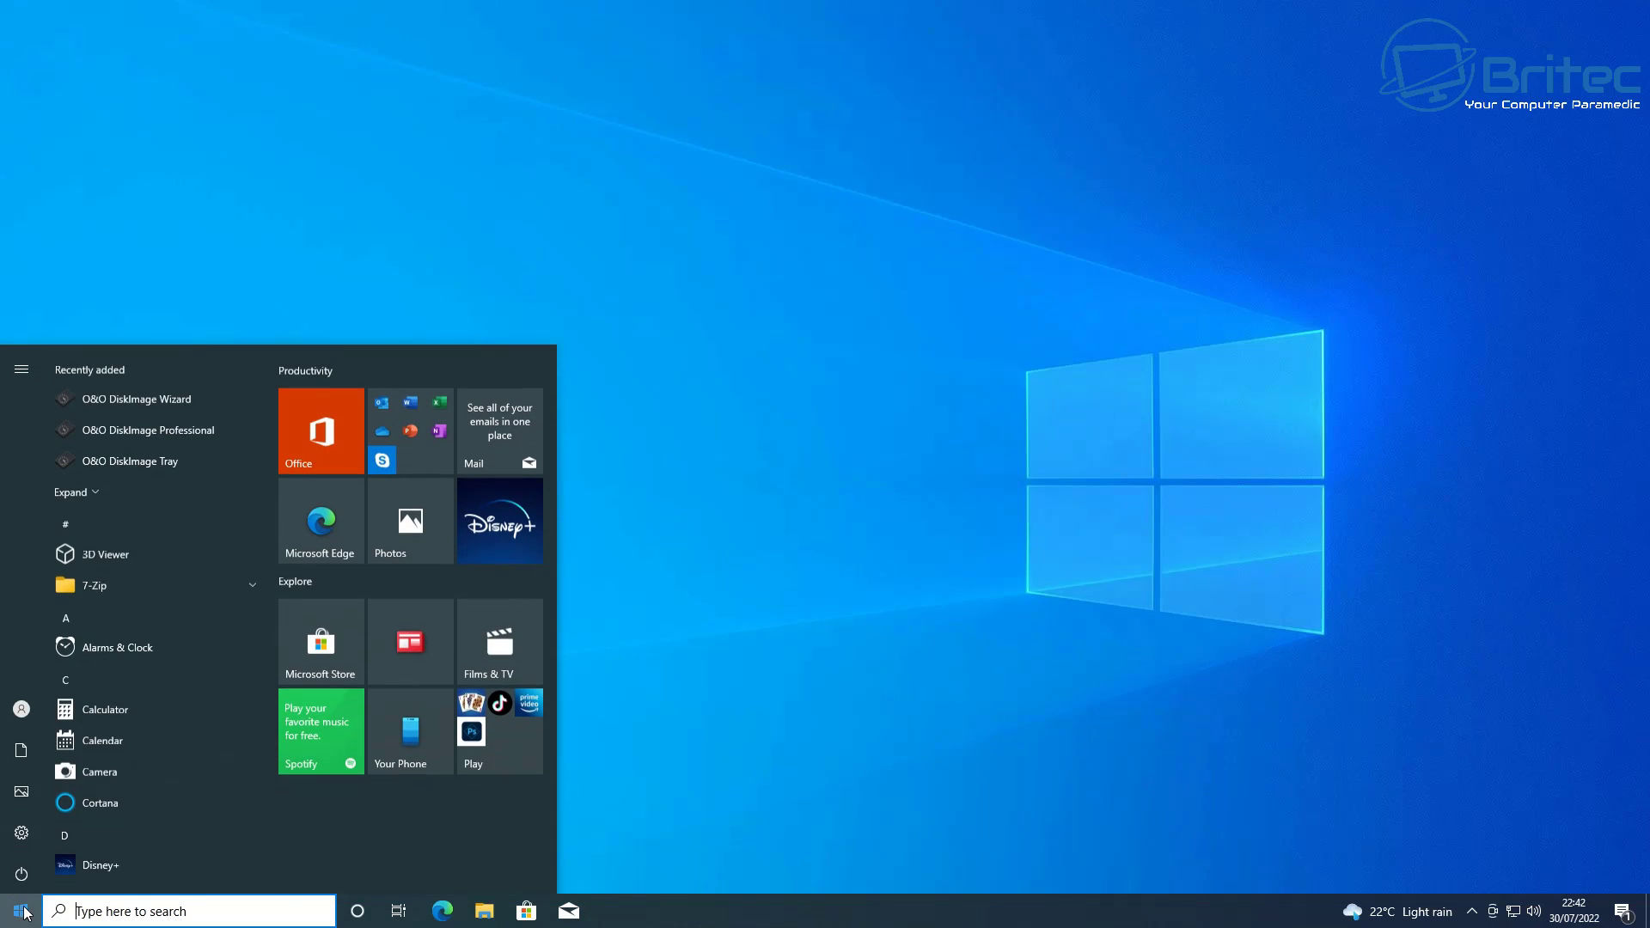
click(22, 873)
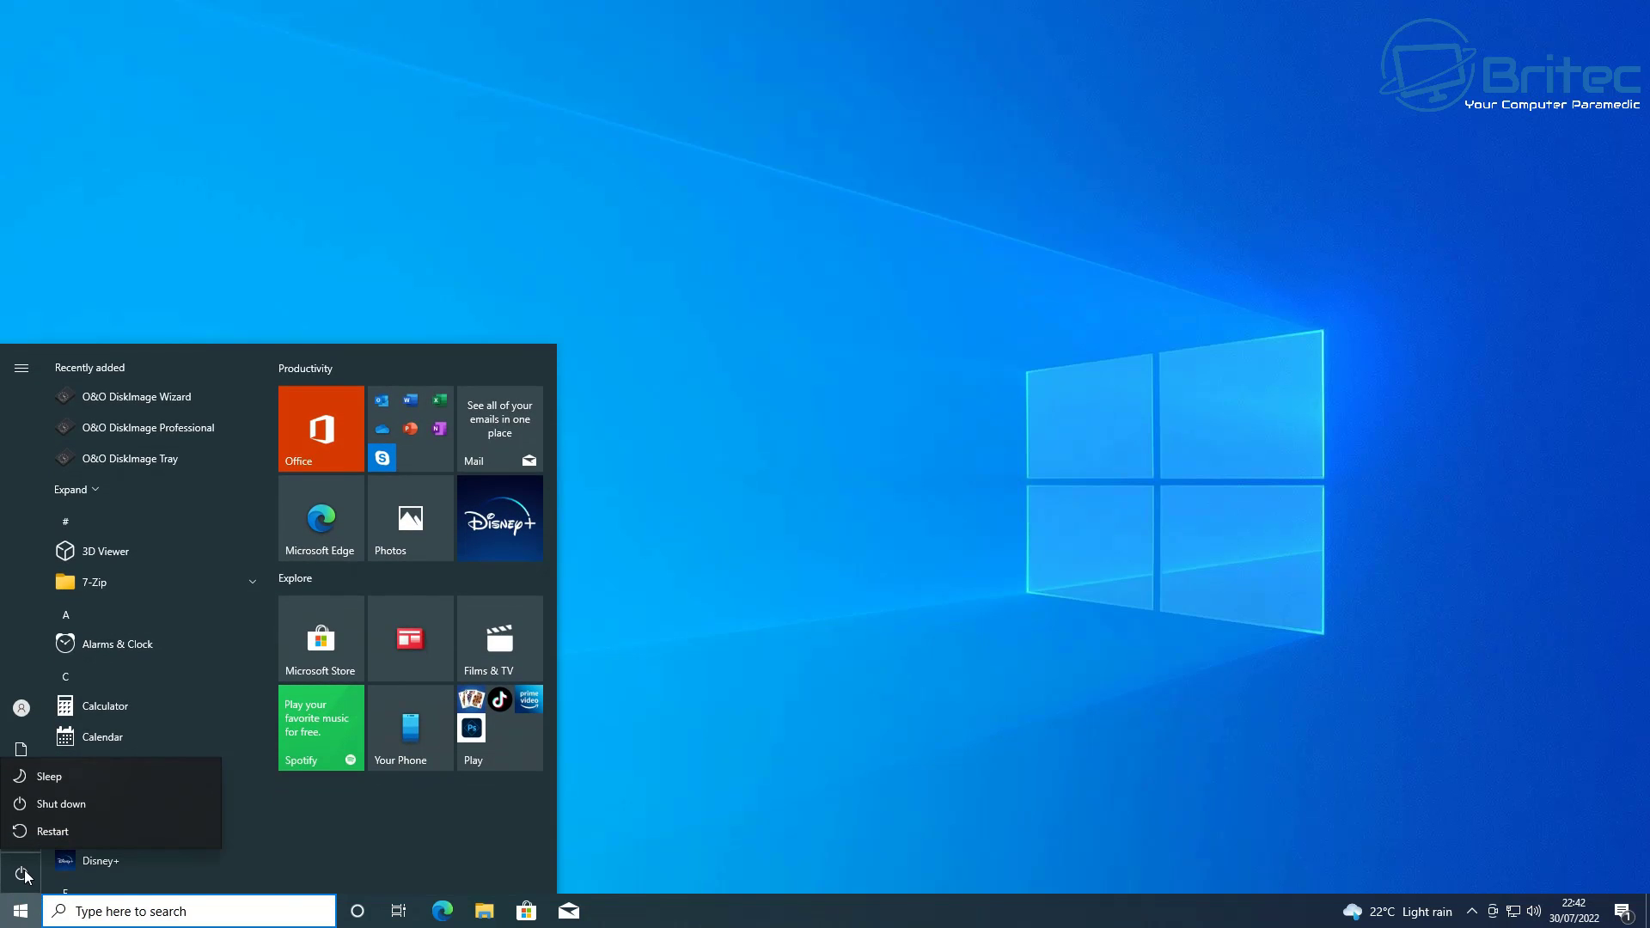
click(48, 831)
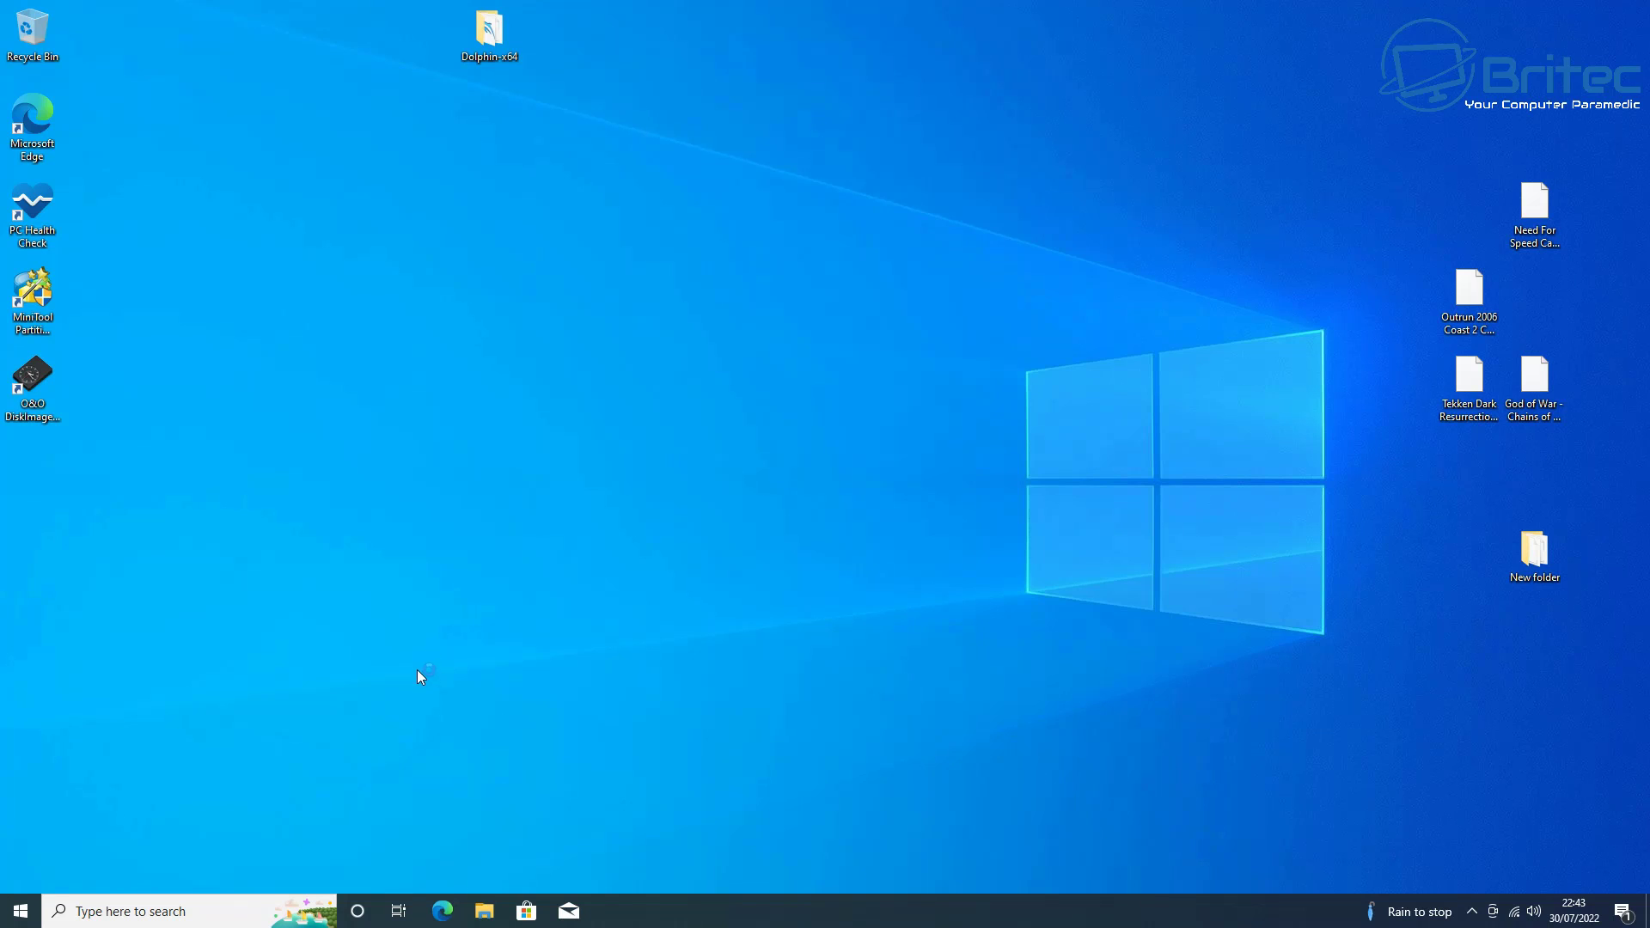
Step: Restart the computer into the boot menu and boot from the USB Storage Device listed under Legacy Boot
click(21, 911)
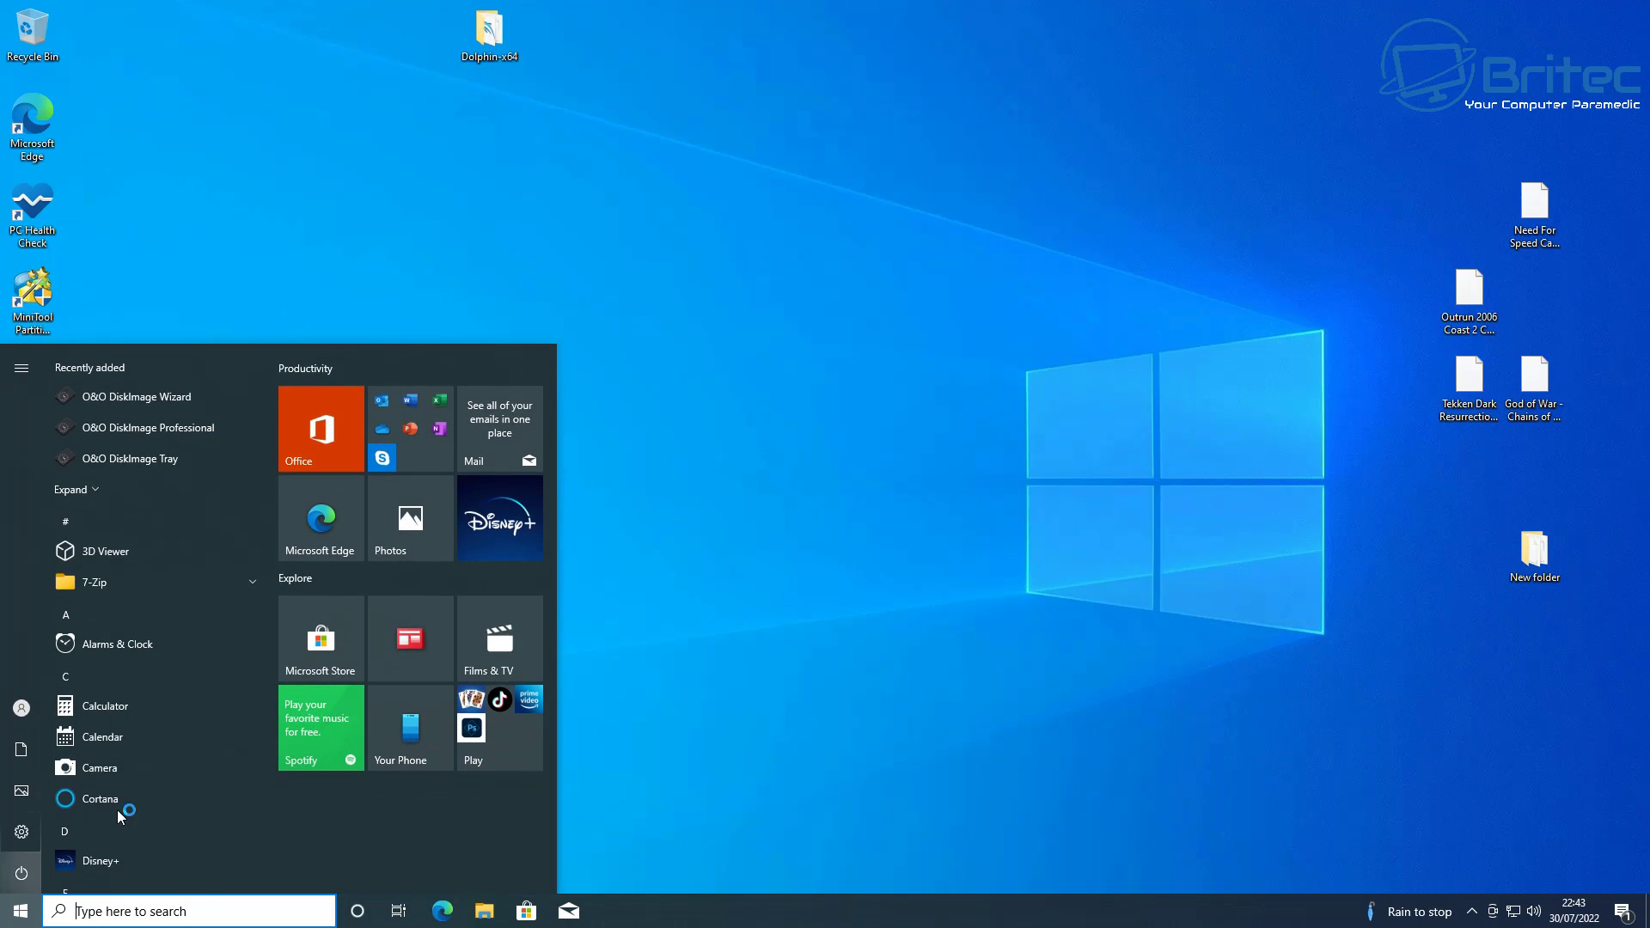
click(23, 877)
click(47, 845)
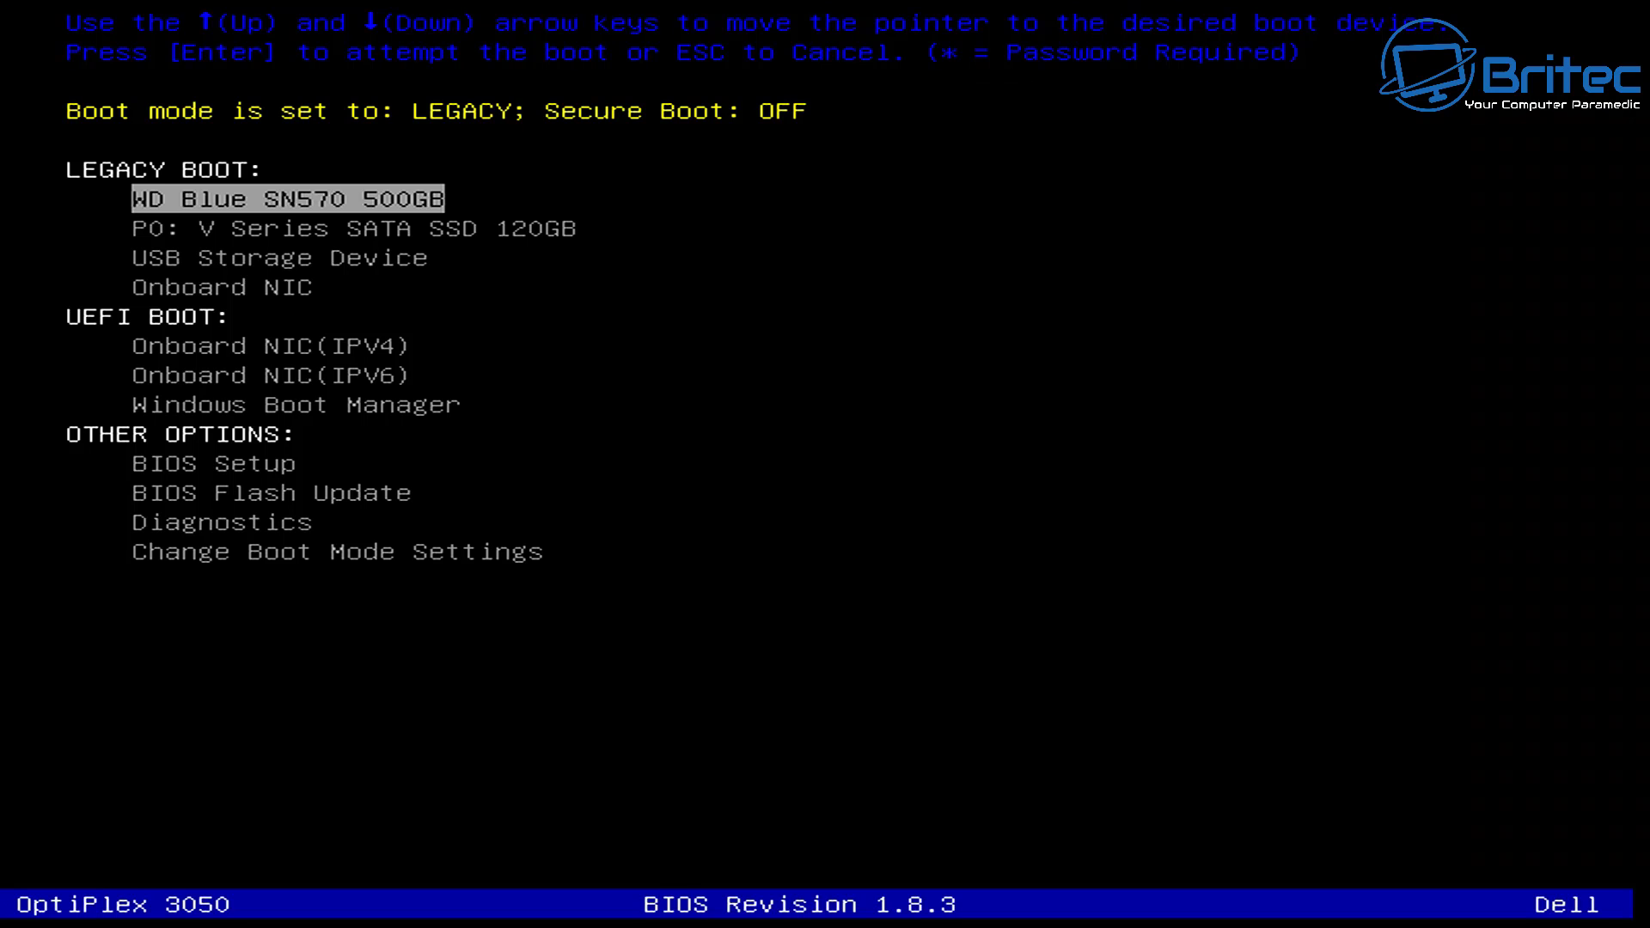
key(Down)
key(Down)
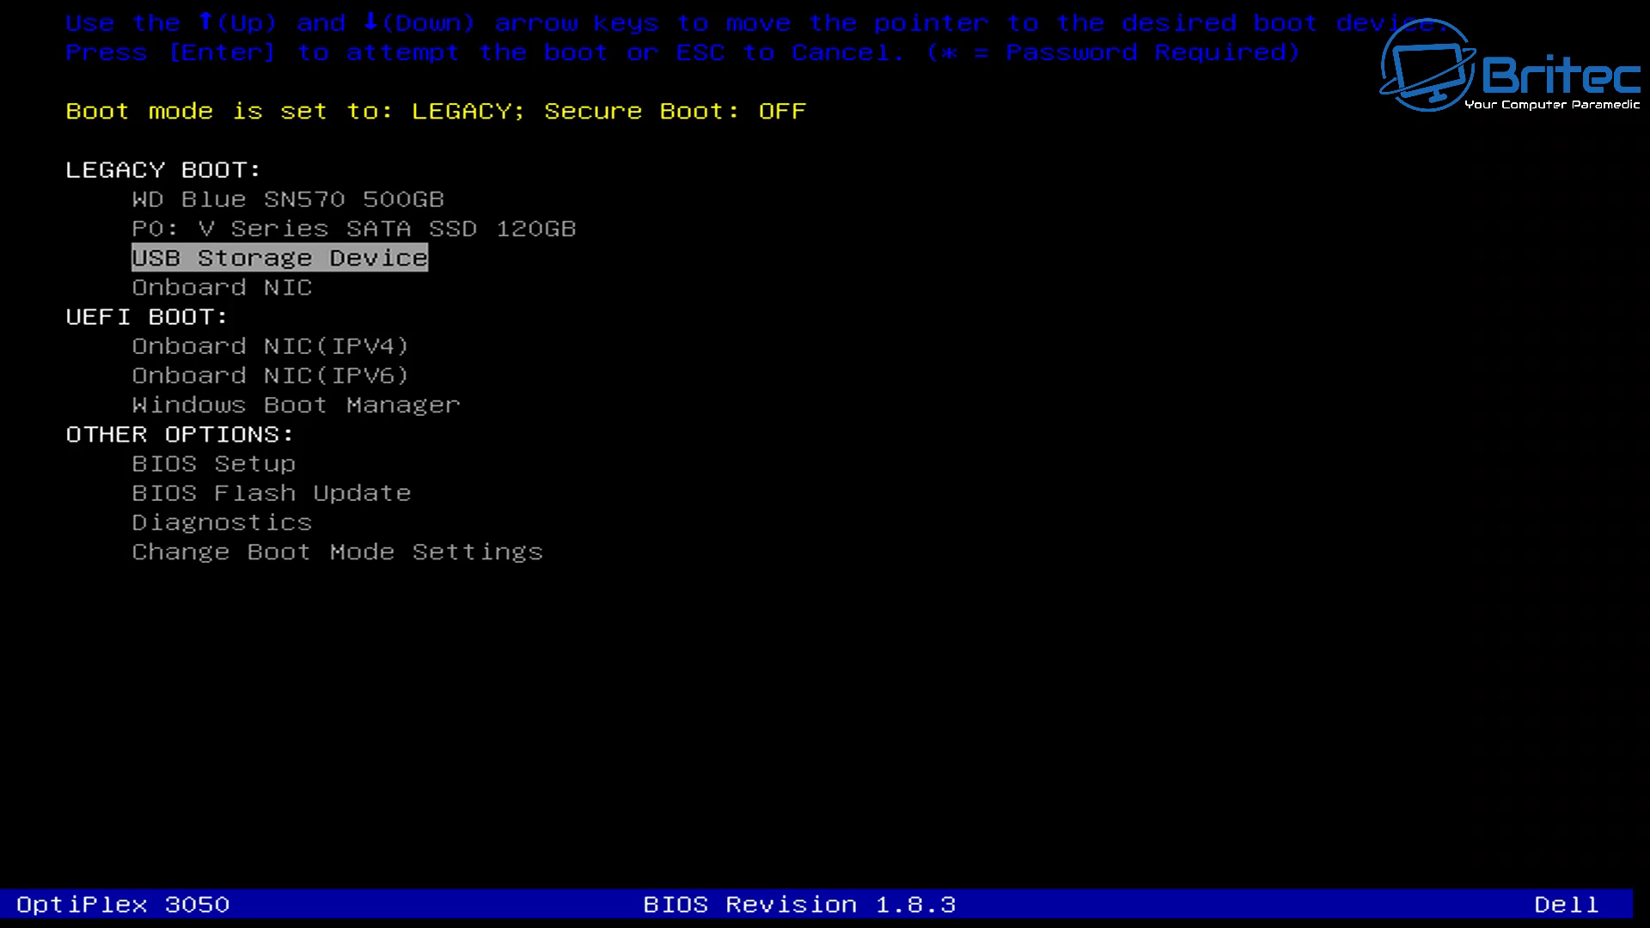
key(Return)
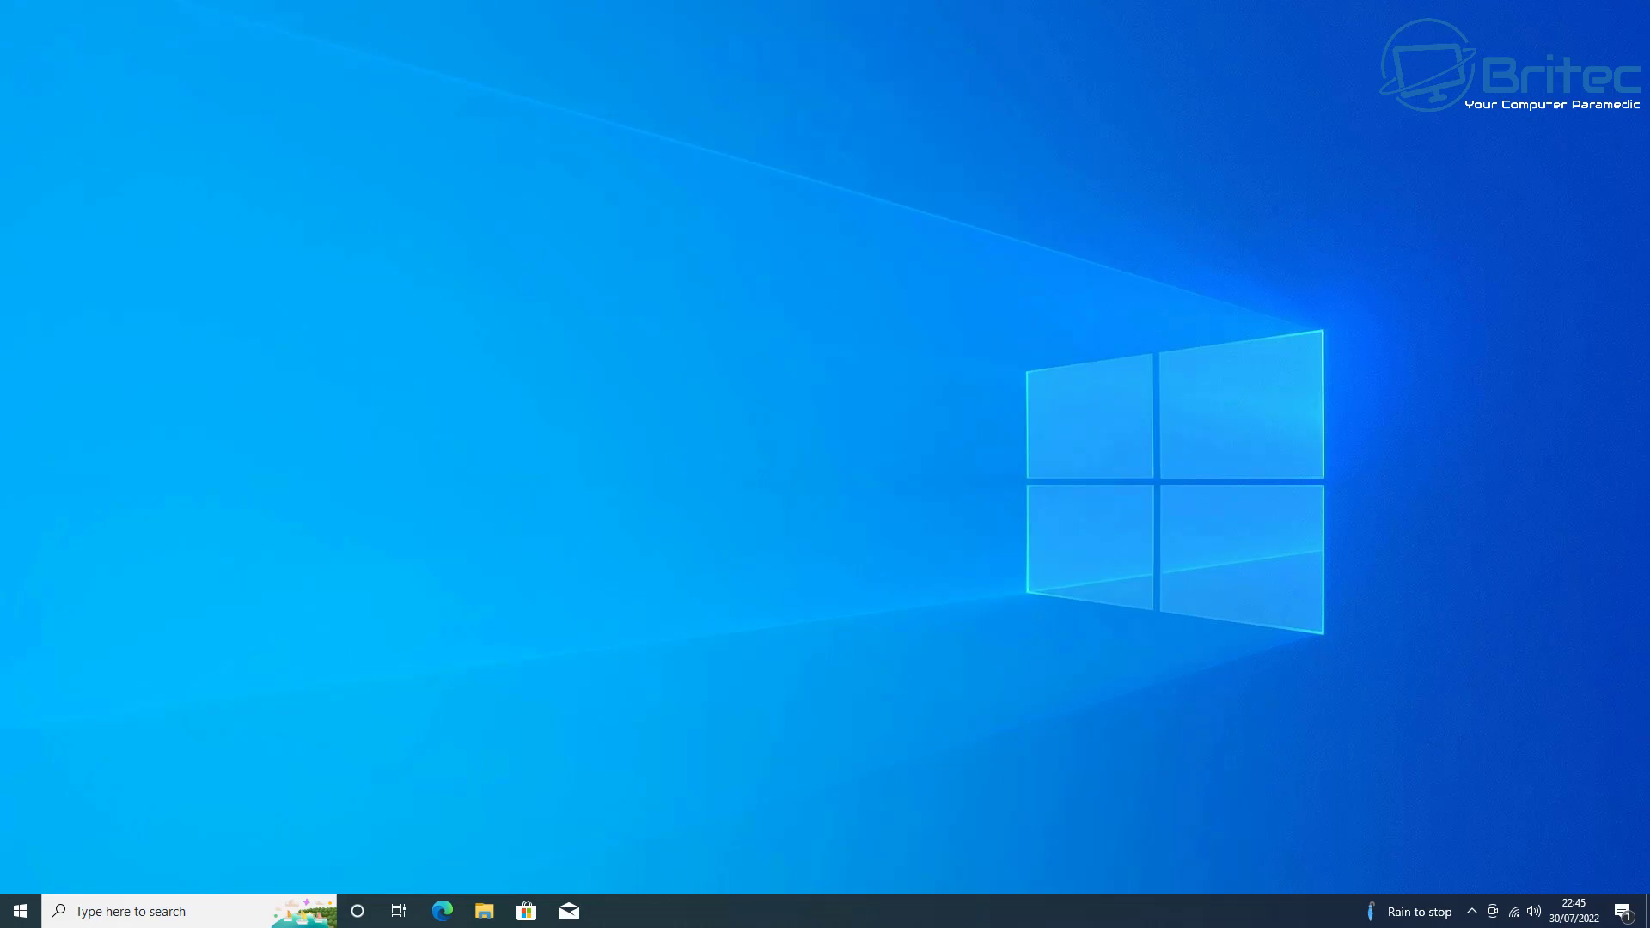
Step: Show the desktop icons and hide them again
right_click(702, 393)
mouse_move(744, 402)
click(935, 513)
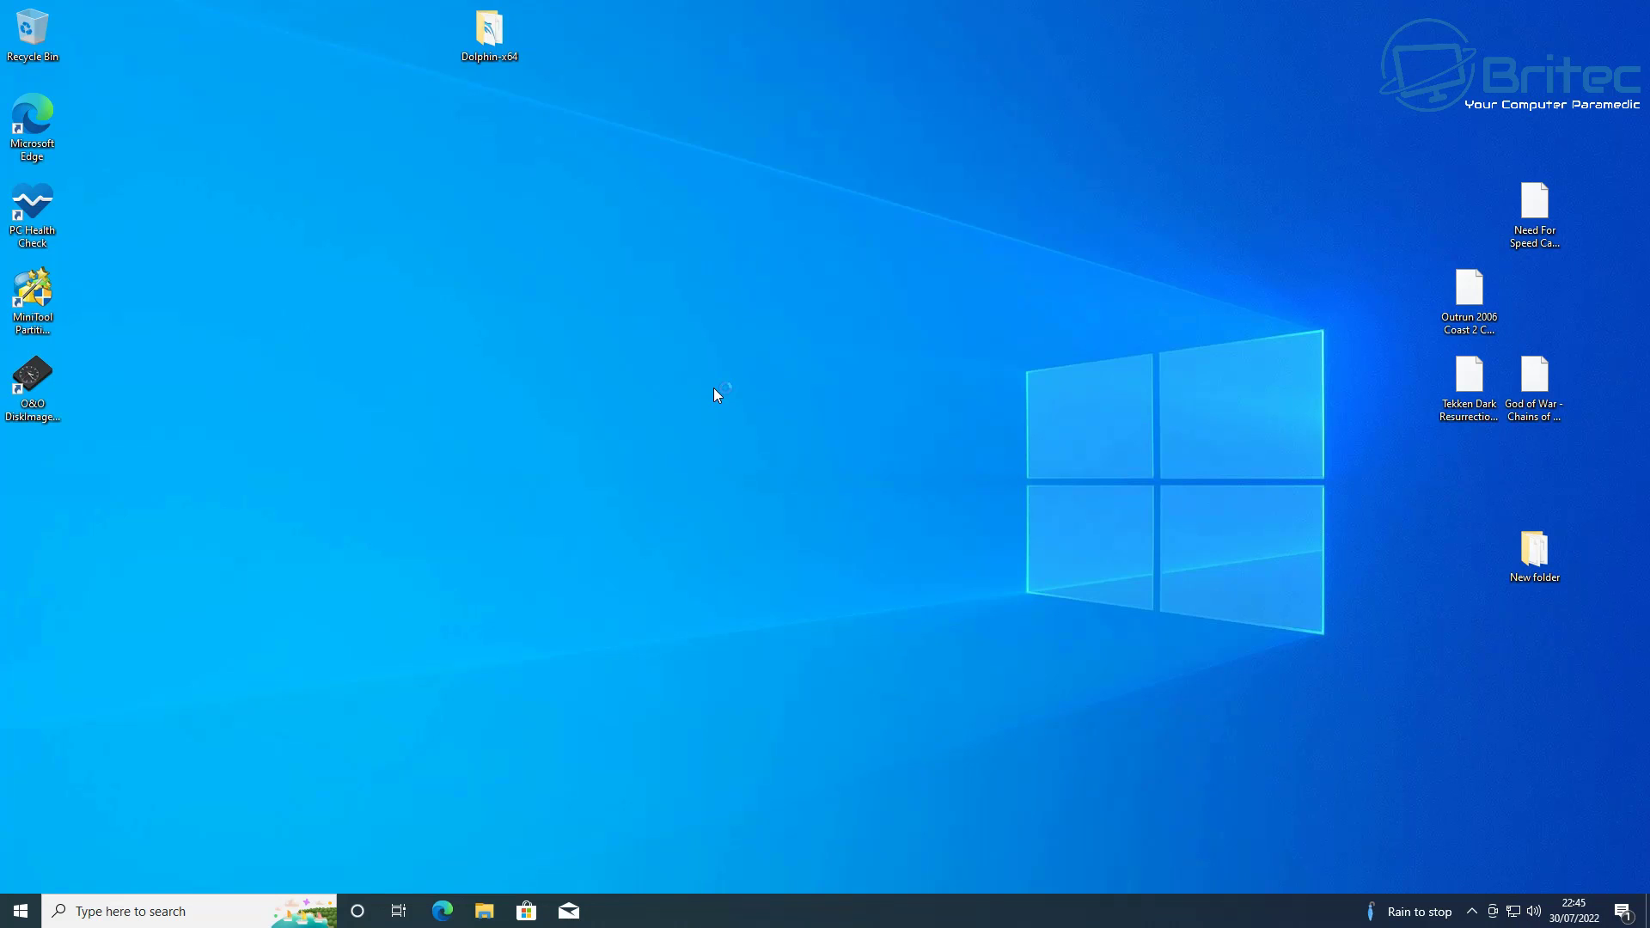
right_click(725, 313)
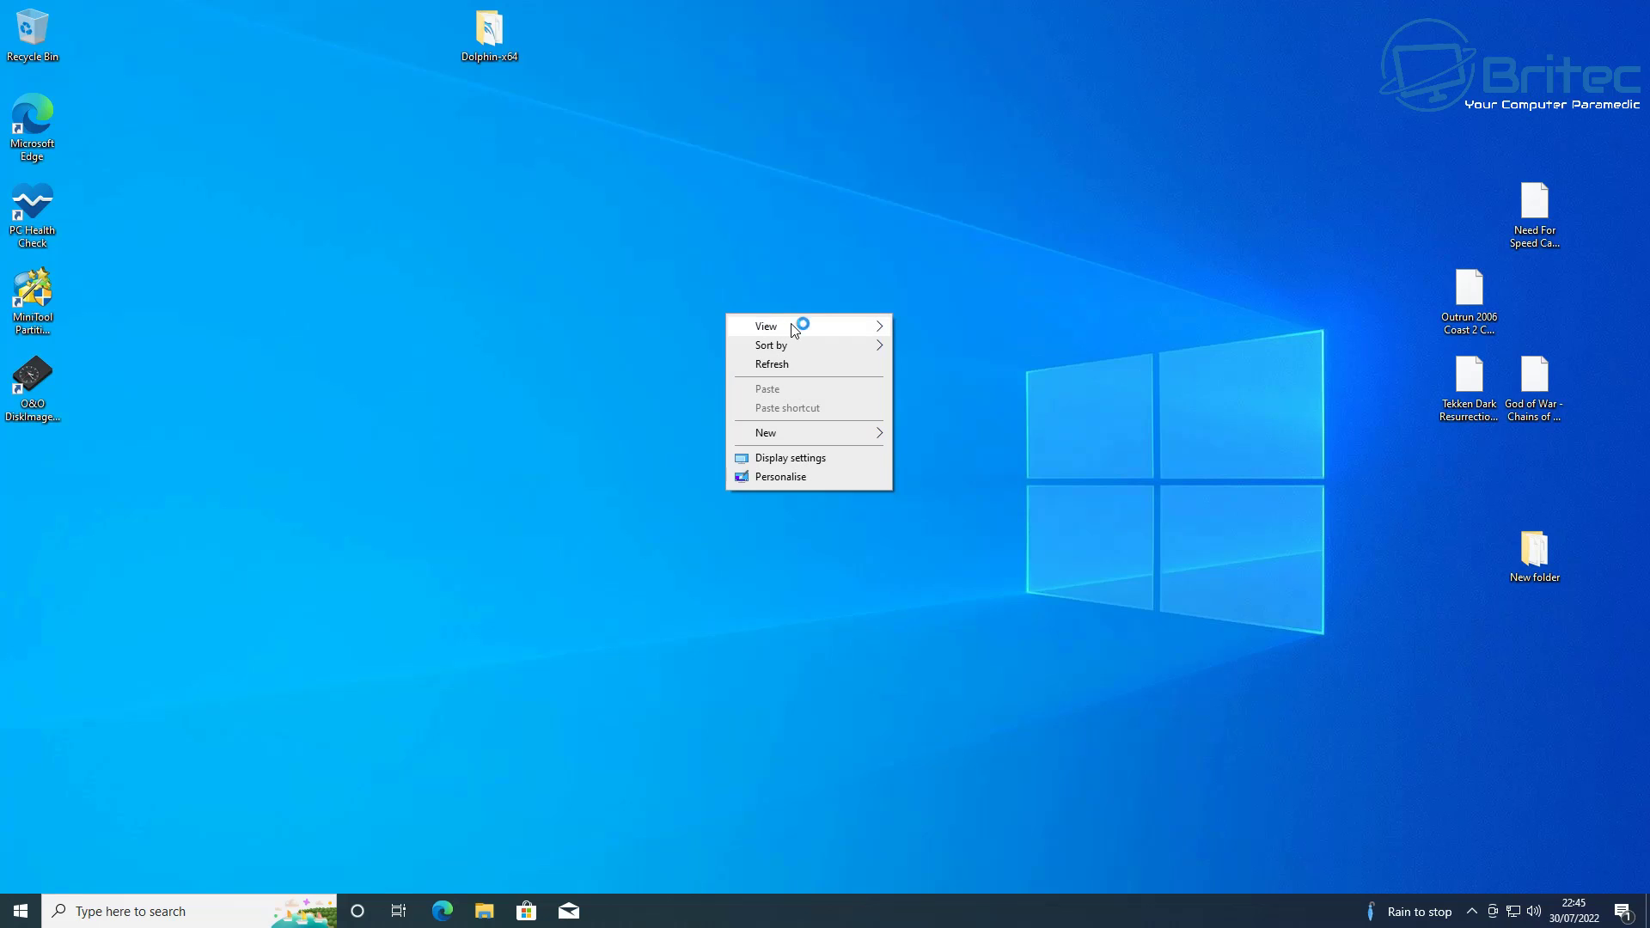
mouse_move(799, 327)
click(948, 435)
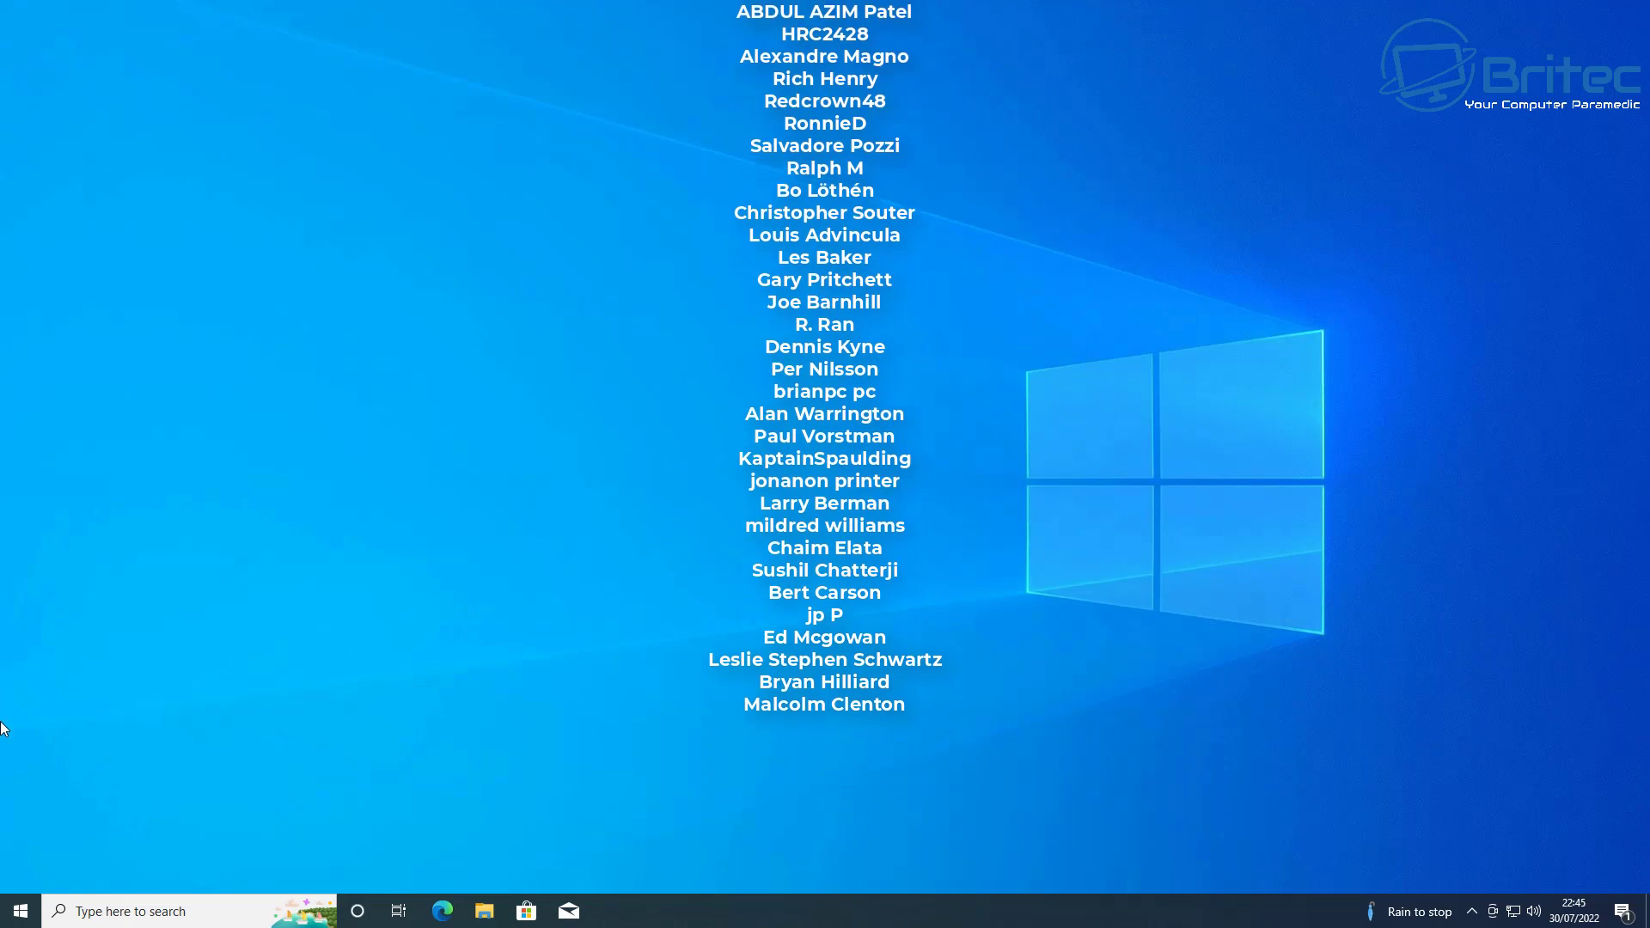
Step: Shut down the computer
click(19, 909)
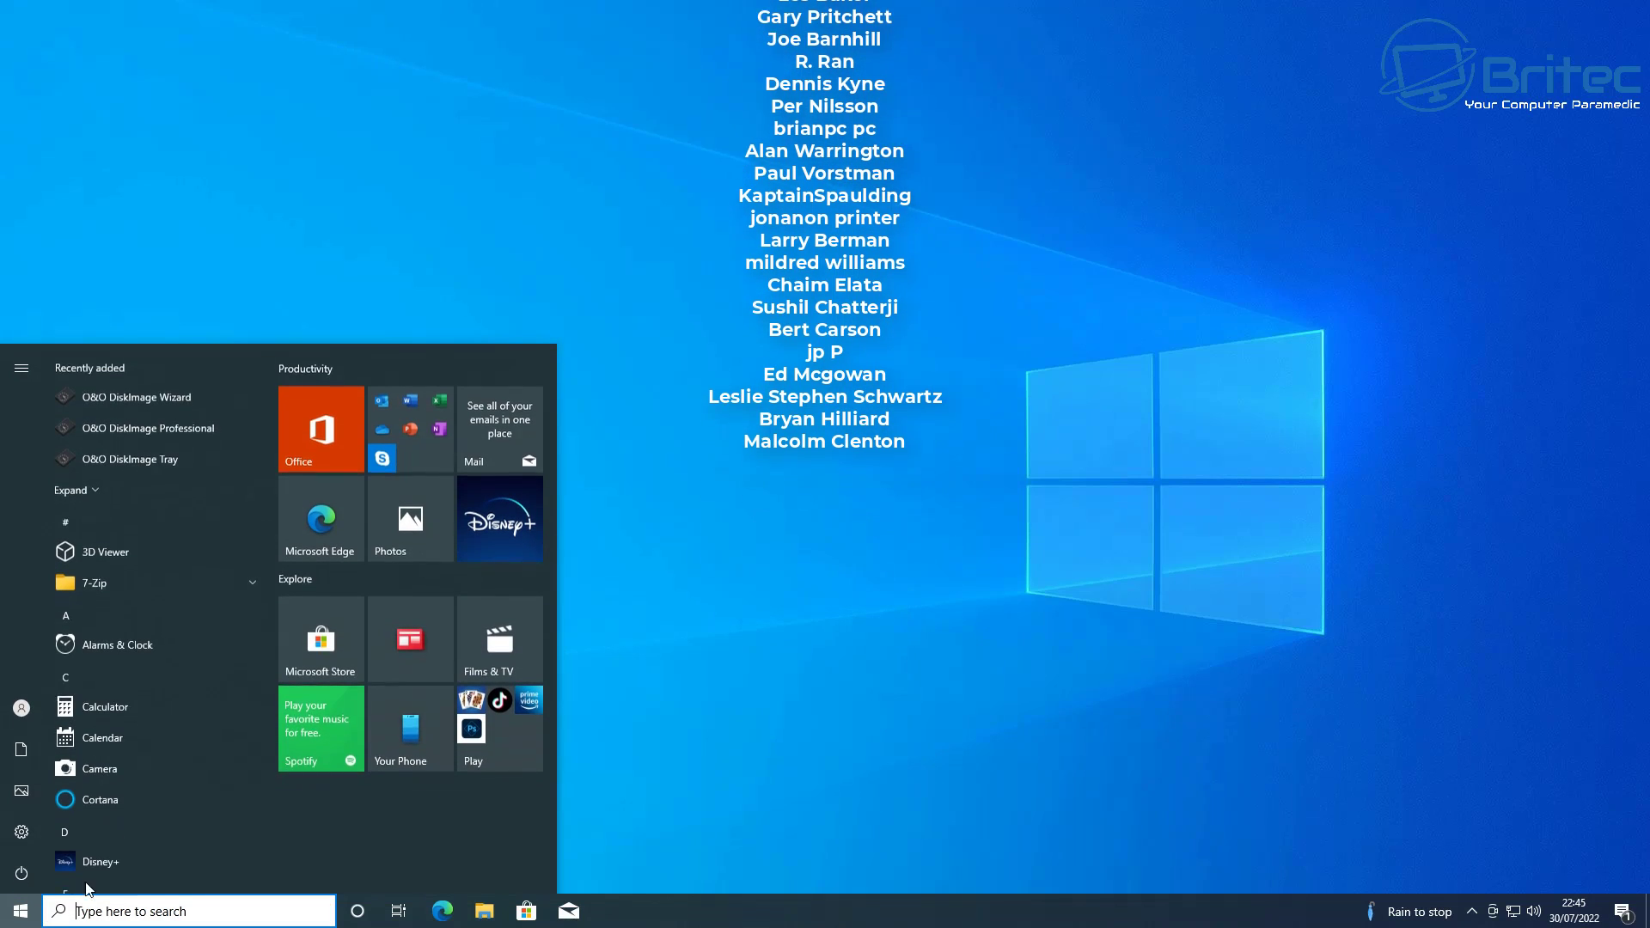
click(17, 878)
click(49, 807)
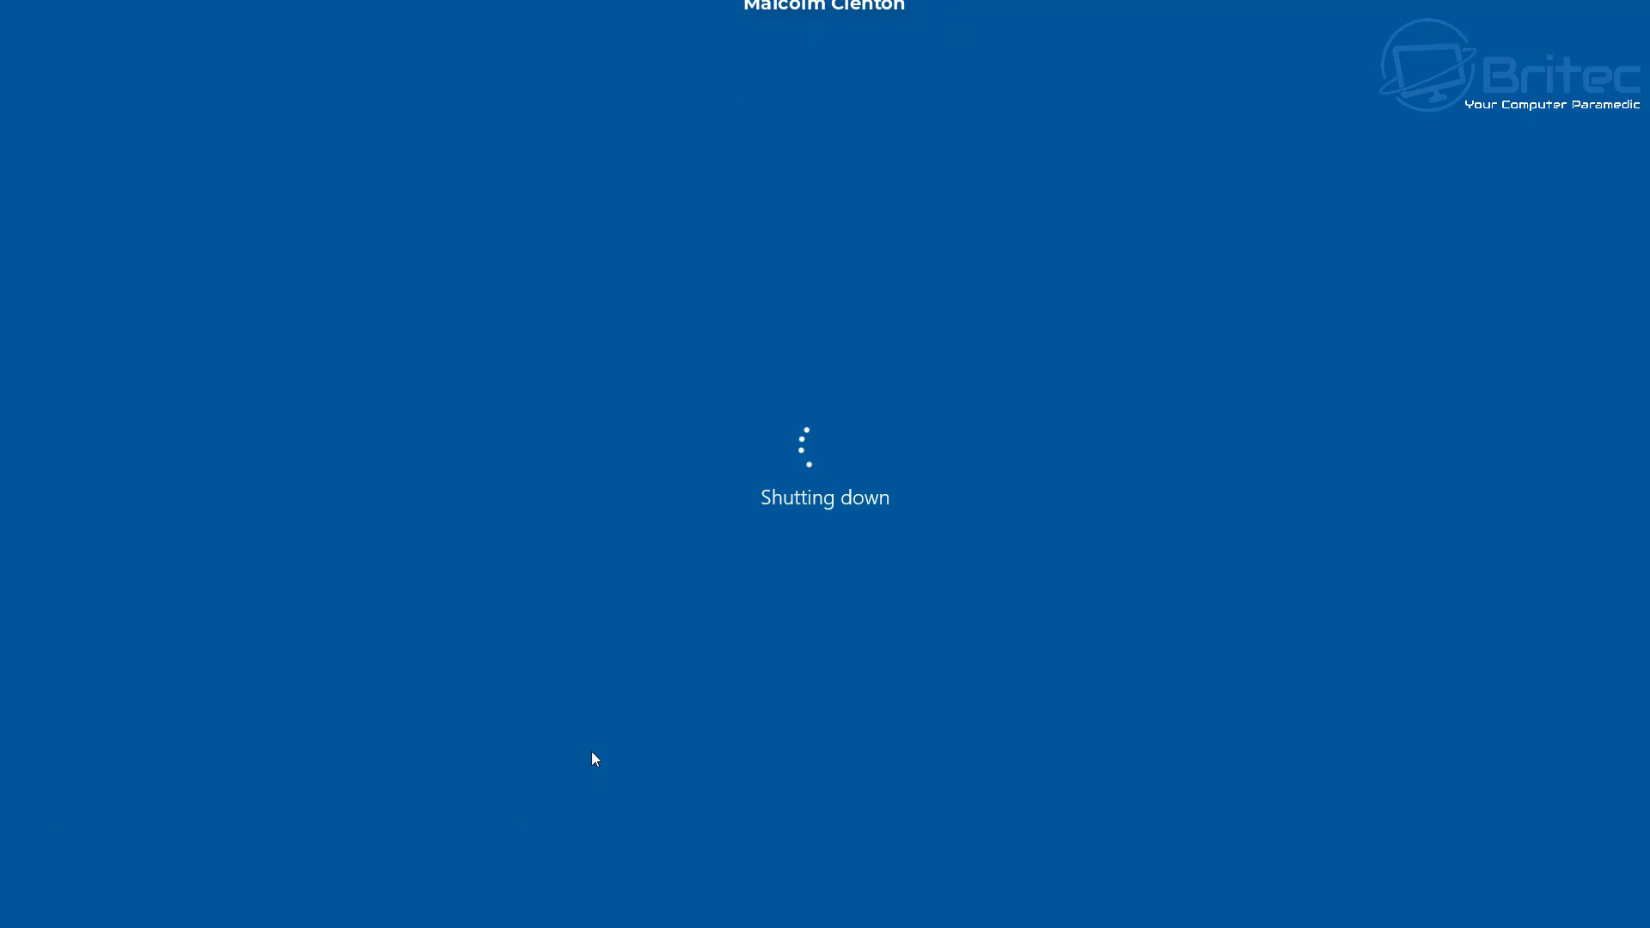